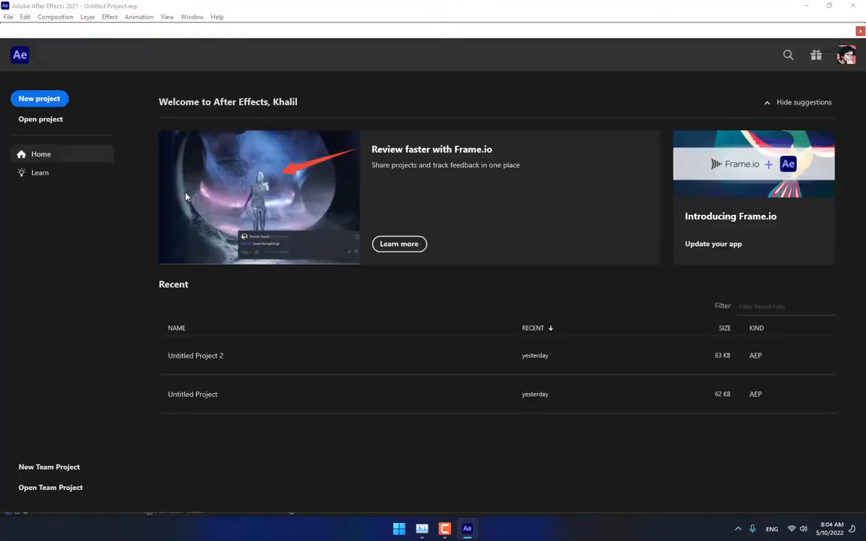
- Create a new project with a composition named Title, 1280 x 720, 5 seconds long
click(37, 100)
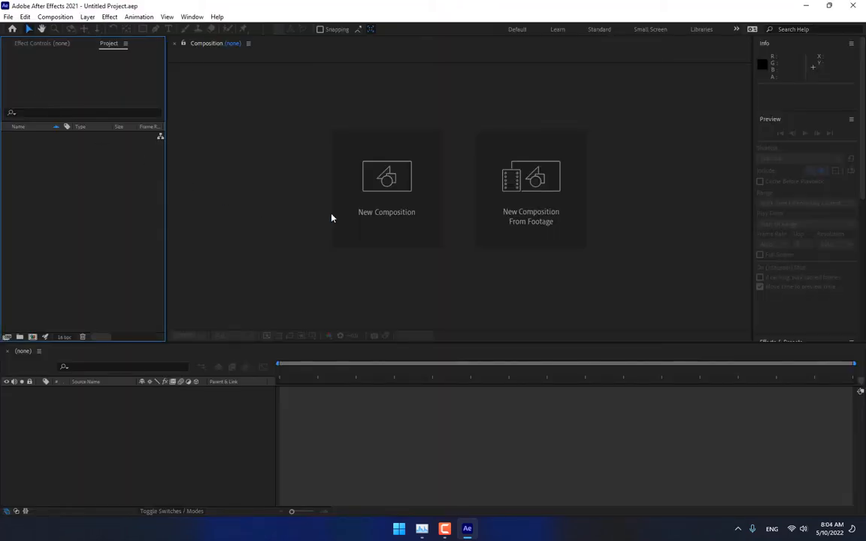
click(376, 180)
text(Title)
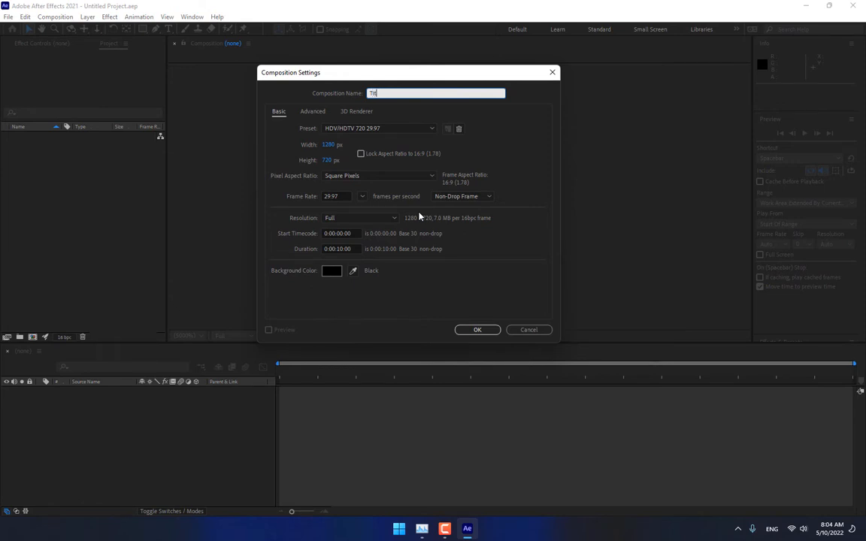
click(343, 250)
key(BackSpace)
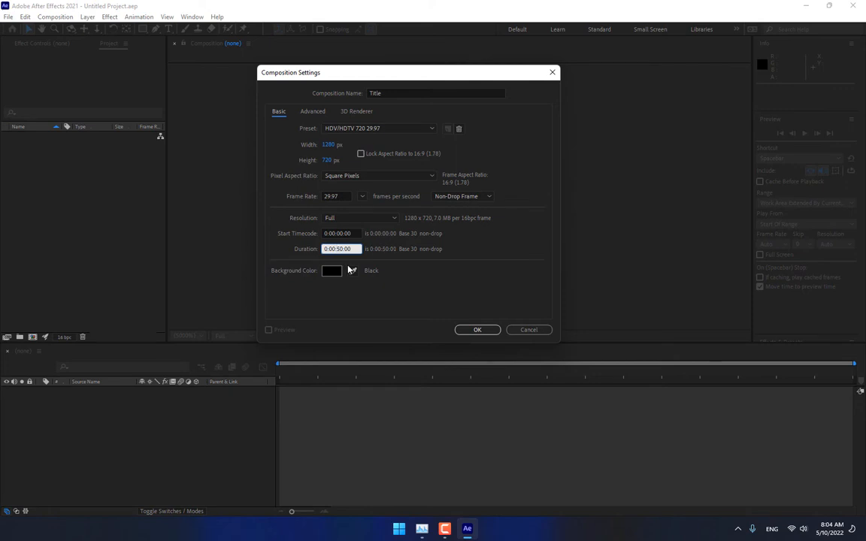
click(472, 329)
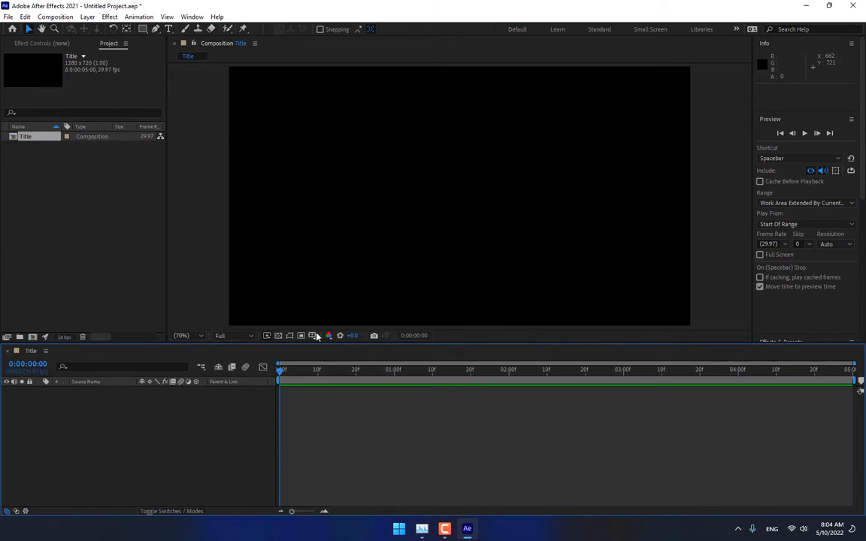
- Show the title/action safe guides and the rulers in the composition view
click(289, 336)
click(352, 348)
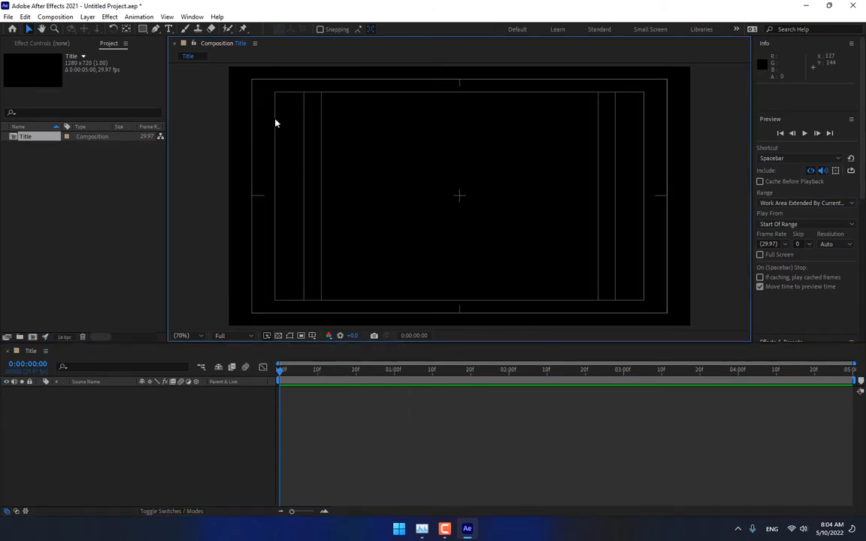
key(ctrl+r)
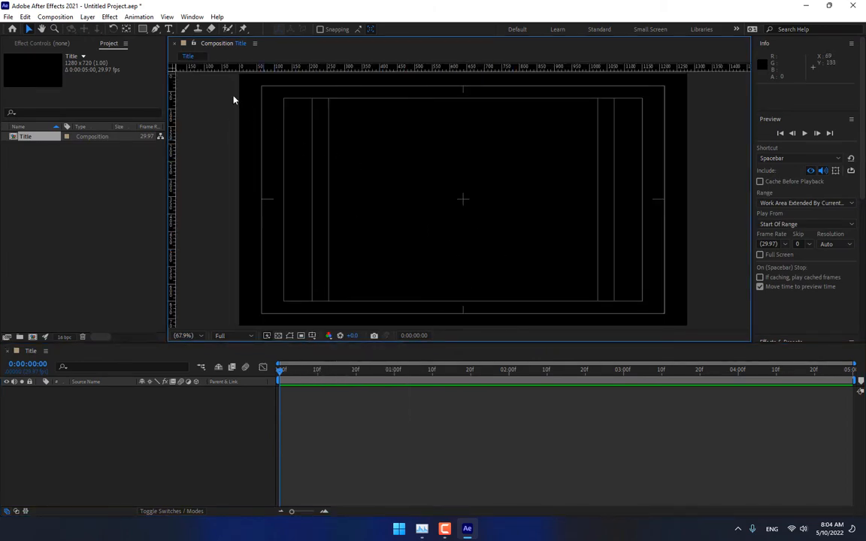
- Add a text layer reading "Time is" starting at the middle of the composition
click(168, 29)
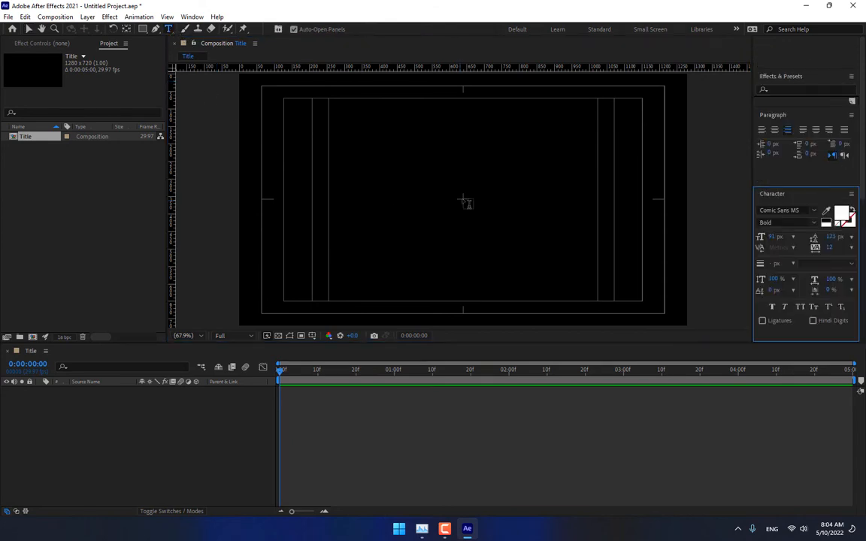
click(464, 199)
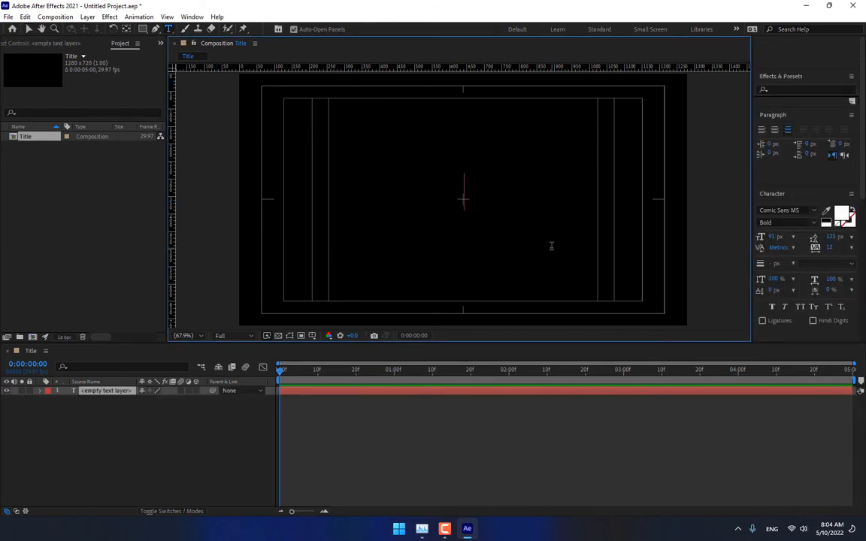
text(Time )
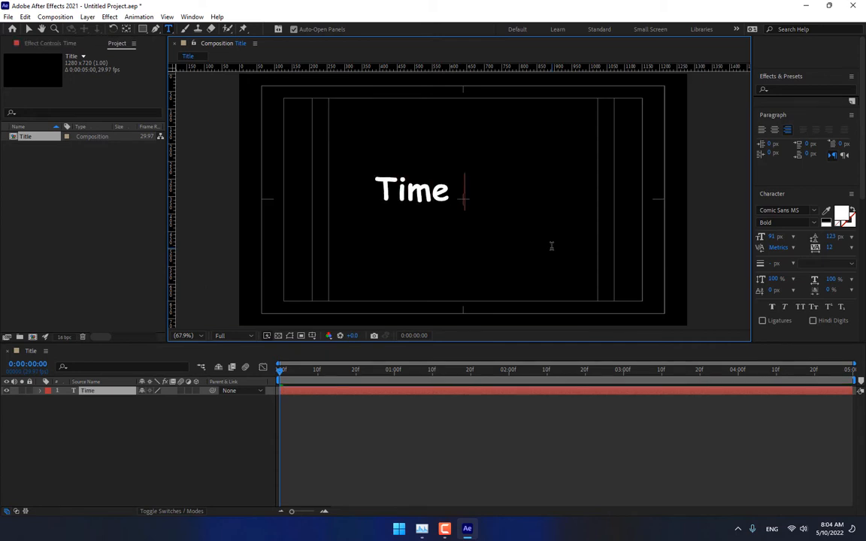
text(is)
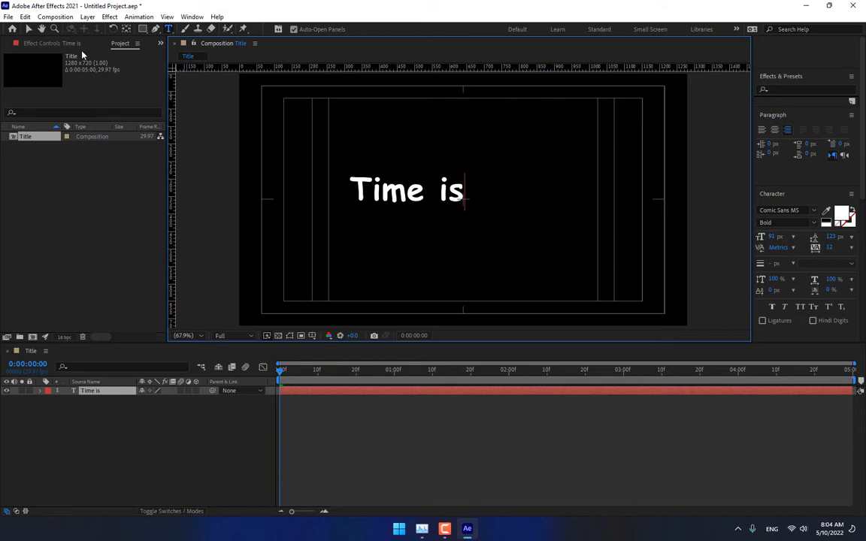
- Move the "Time is" text to the centre of the frame and centre its anchor point in the layer
click(29, 28)
drag(421, 205, 478, 214)
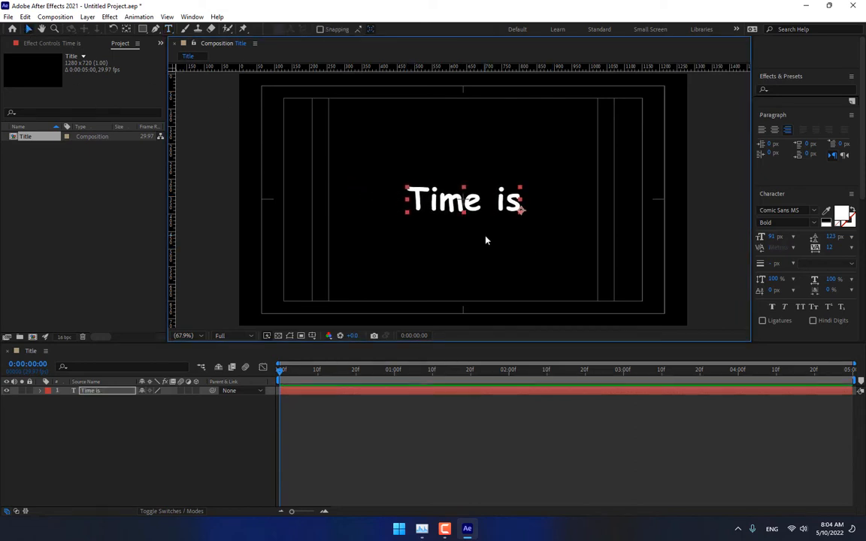
key(ctrl+alt+Home)
click(219, 436)
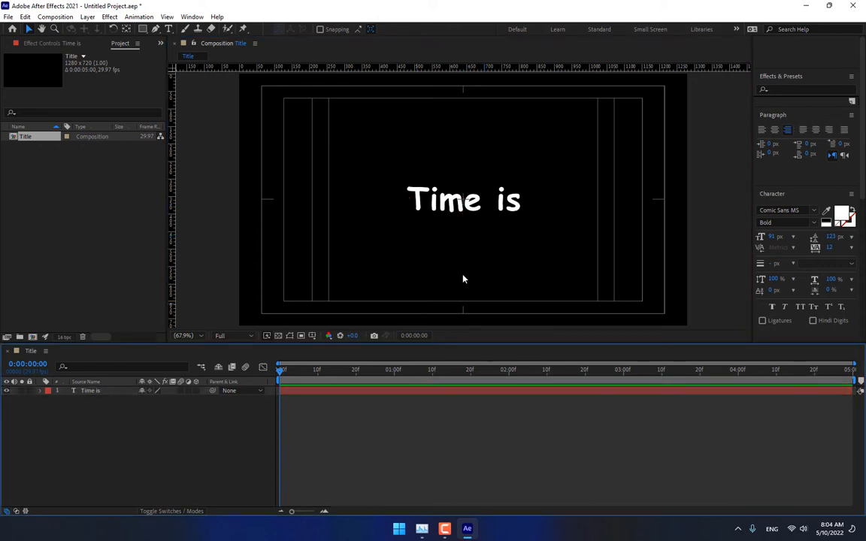
- Change the font style of the "Time is" text to Regular
click(414, 207)
click(812, 224)
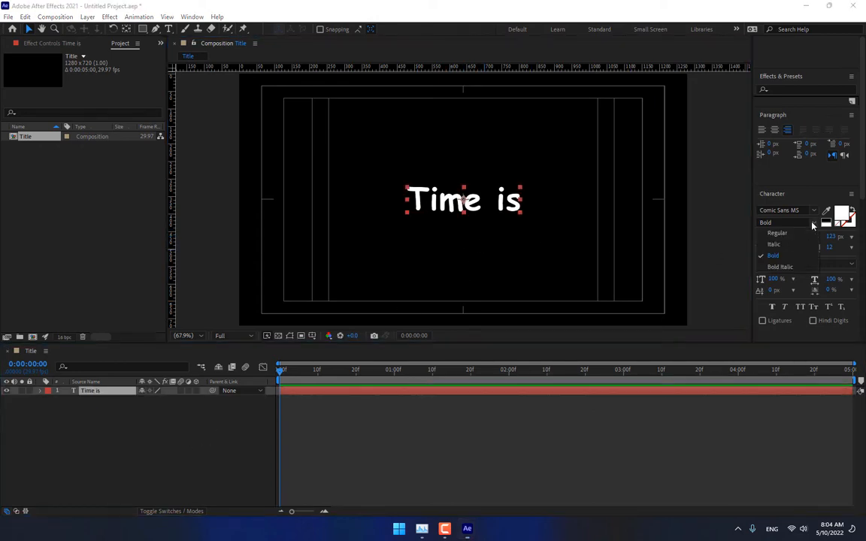
click(788, 238)
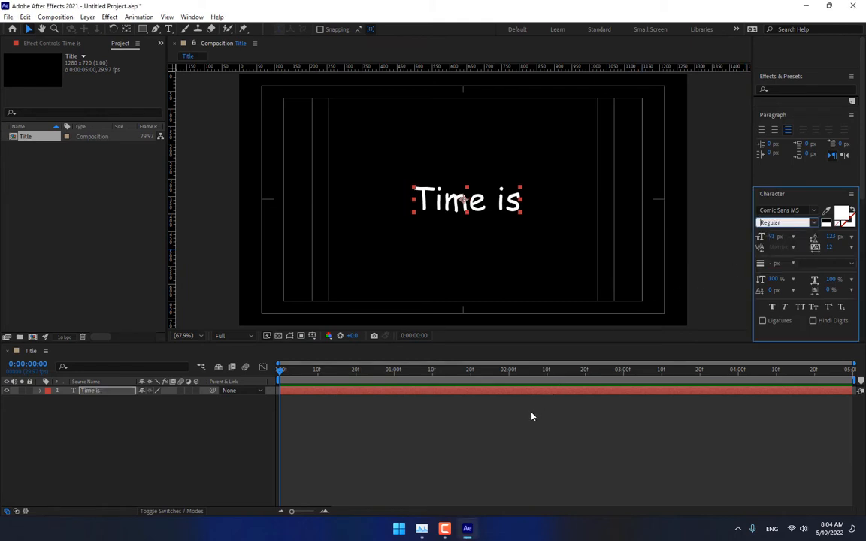
- Make the text layer 3D and keyframe its Position at frame 0 with a Z value of about -1899
click(112, 392)
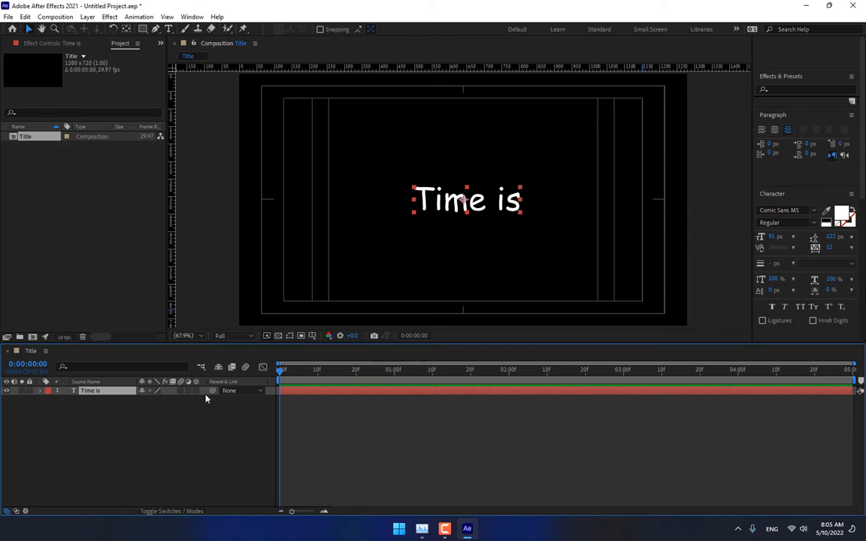
click(194, 392)
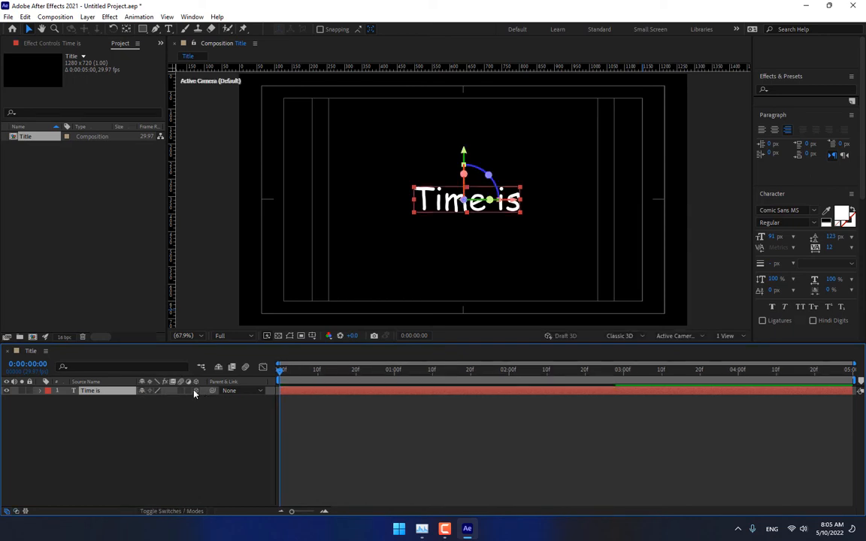
key(p)
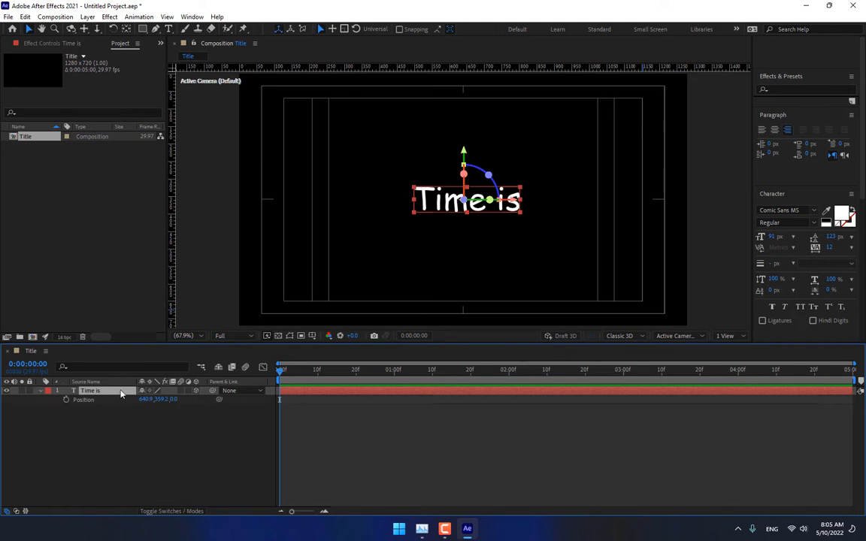
drag(175, 400, 97, 407)
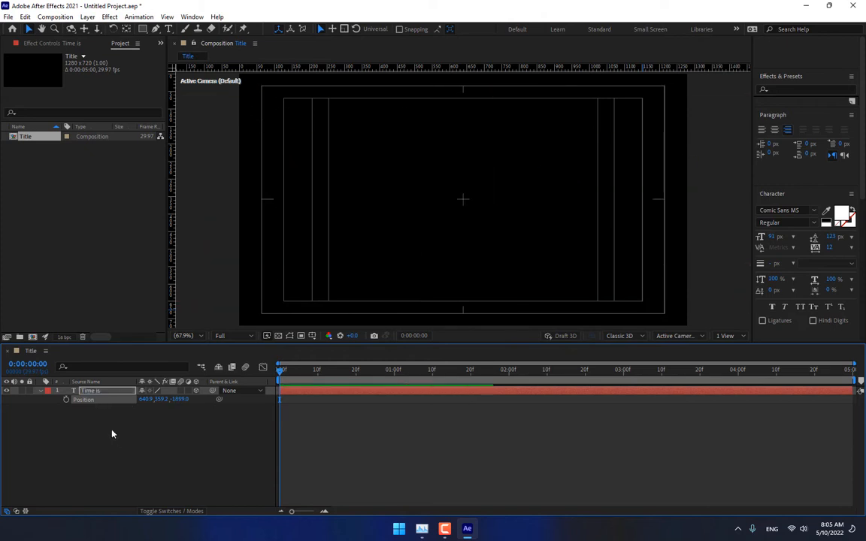
click(66, 400)
- Keyframe the text's Z position at 0 on frame 5 and hold it with another Position keyframe at frame 15
click(297, 376)
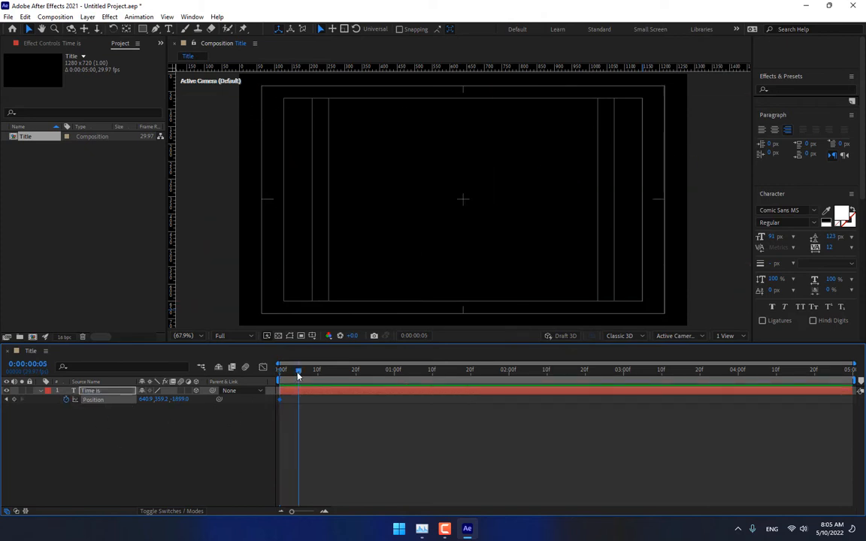
click(181, 399)
text(0)
key(Return)
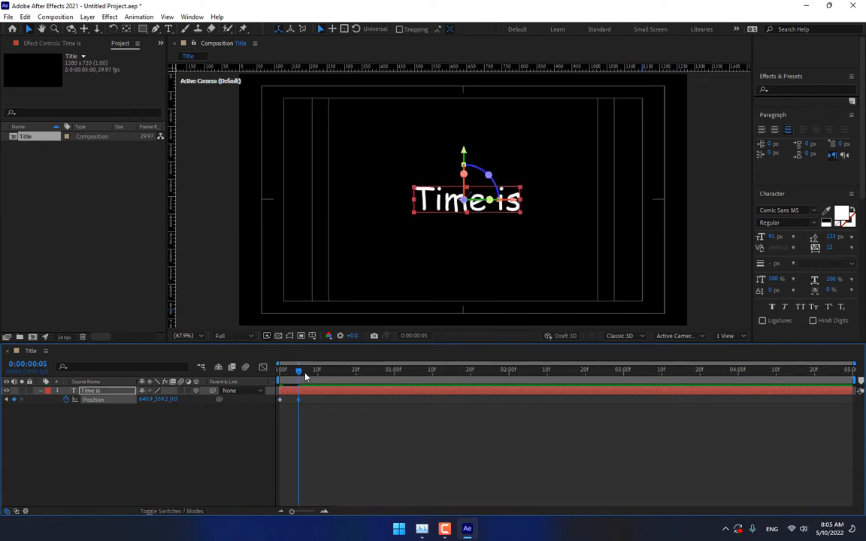
drag(304, 373, 337, 372)
click(14, 399)
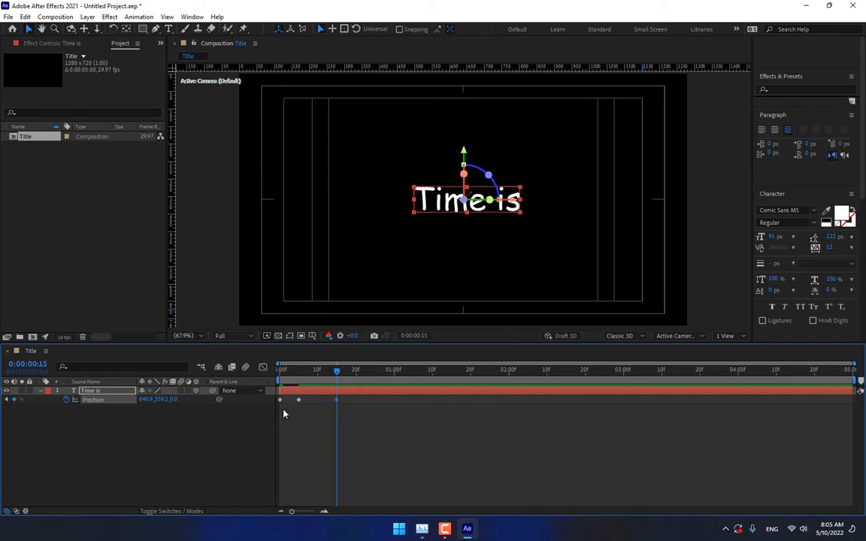
- Push the text away from the viewer at frame 20 with a Z position of about 2110
click(357, 373)
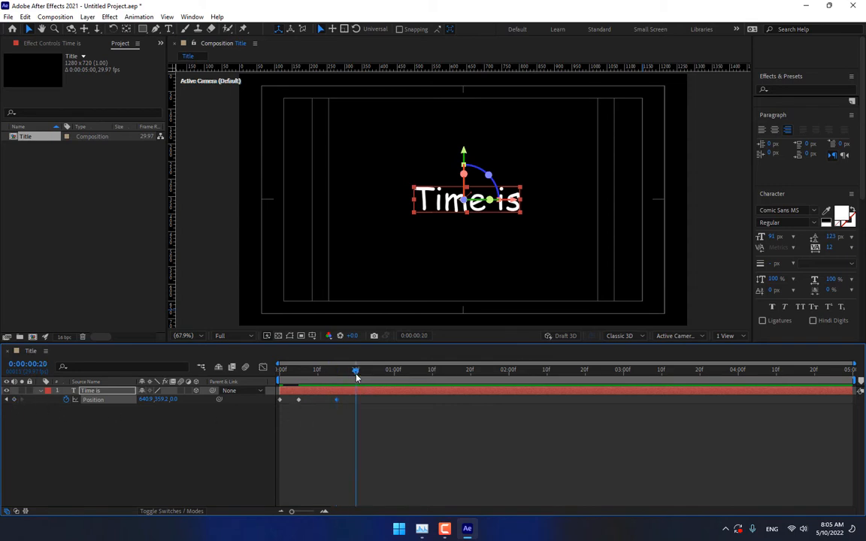
click(176, 400)
click(184, 423)
drag(176, 400, 302, 406)
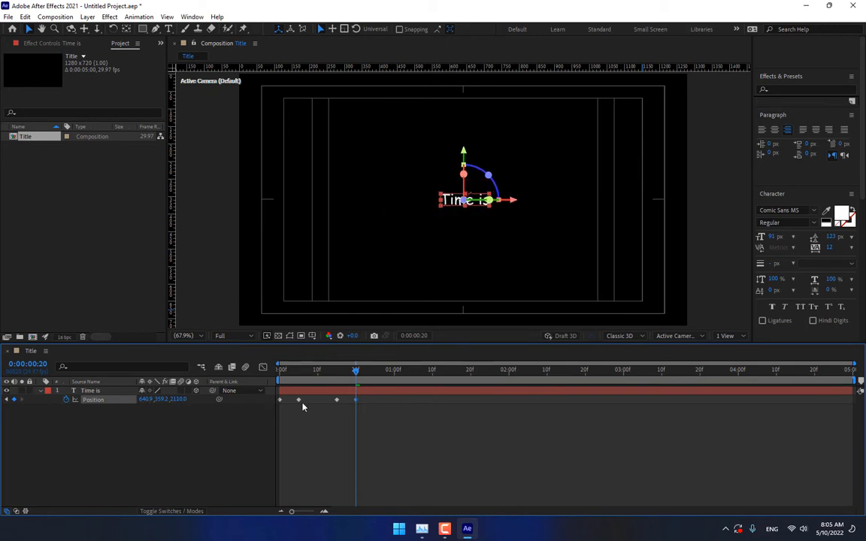
- Fade the text out with Opacity keyframes of 100% at frame 15 and 0% at frame 20
click(337, 371)
key(t)
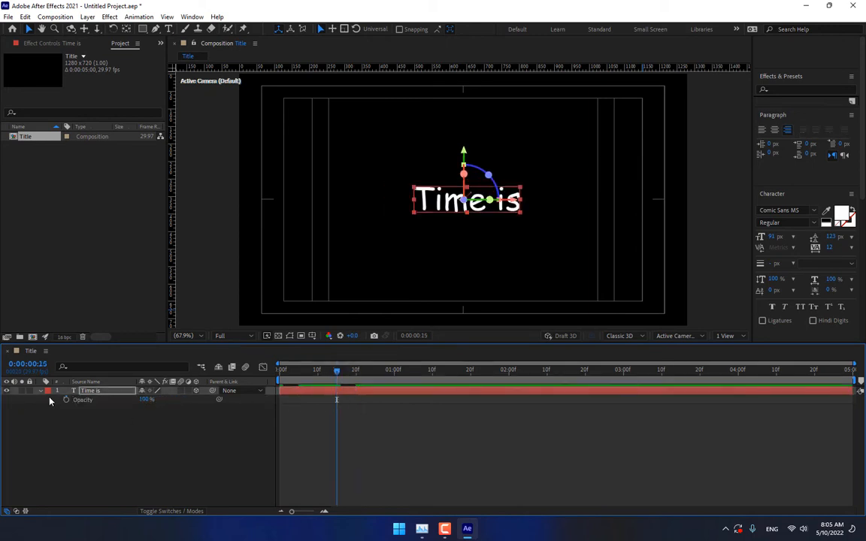
click(65, 400)
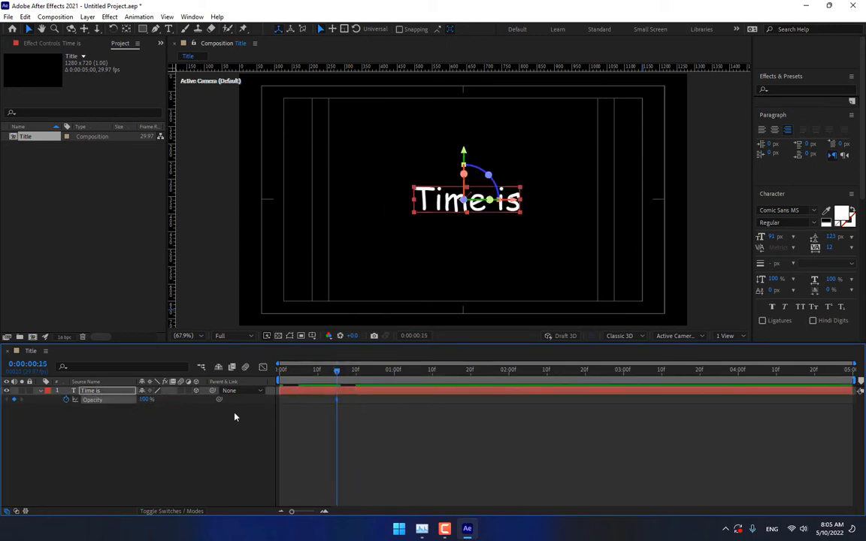
click(356, 371)
click(146, 400)
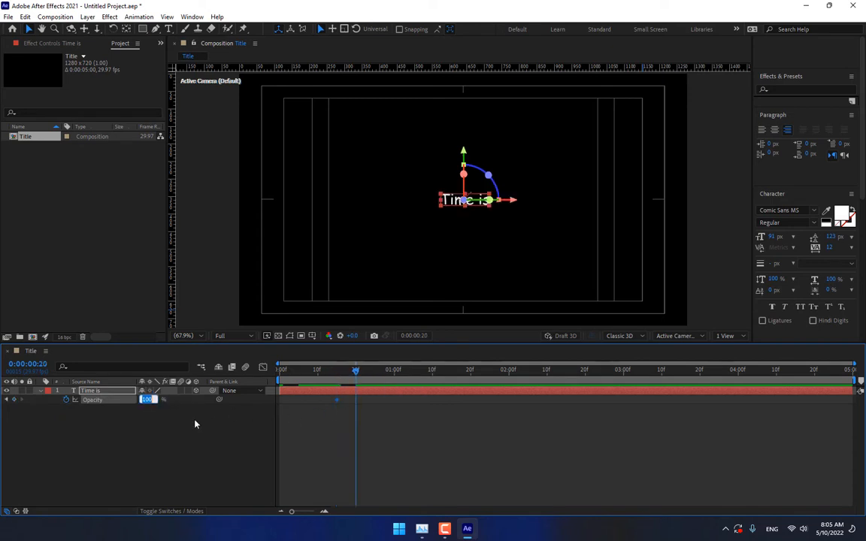
text(0)
key(Return)
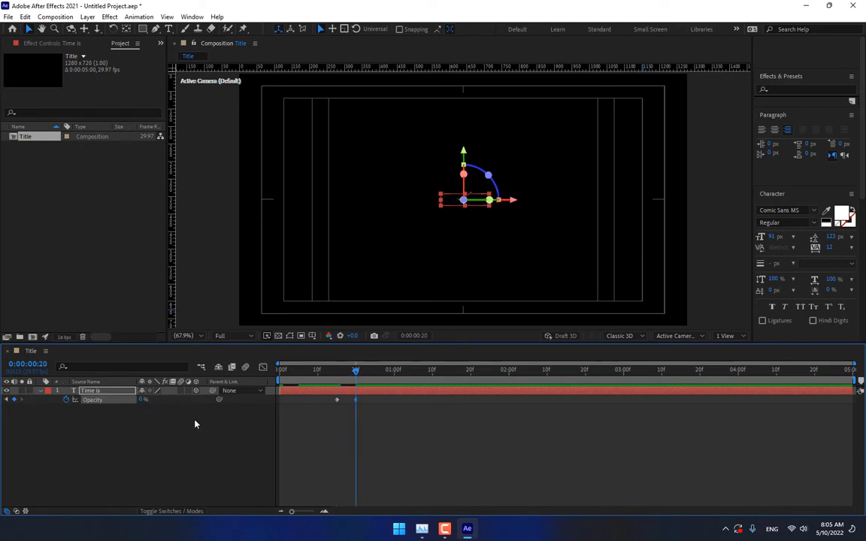
- Play the text animation from the beginning to preview it
click(280, 373)
click(260, 452)
scroll(788, 181, up, 4)
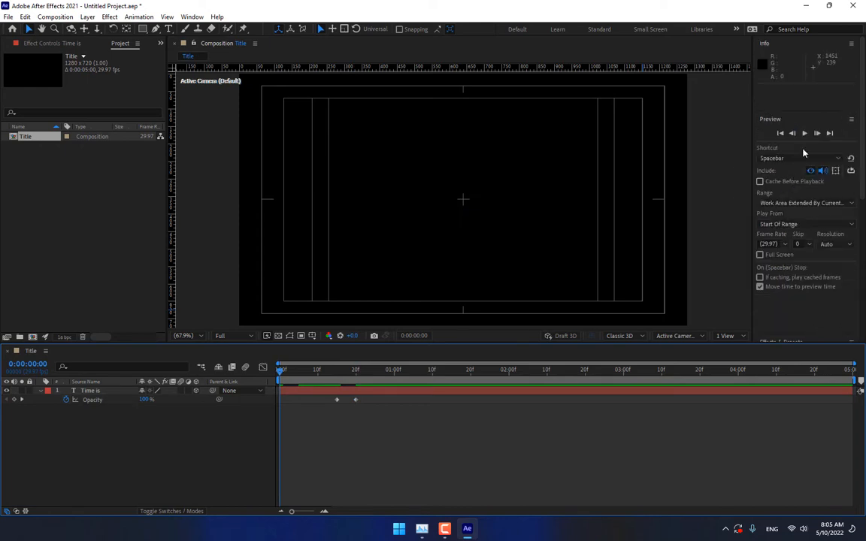
click(805, 133)
click(805, 133)
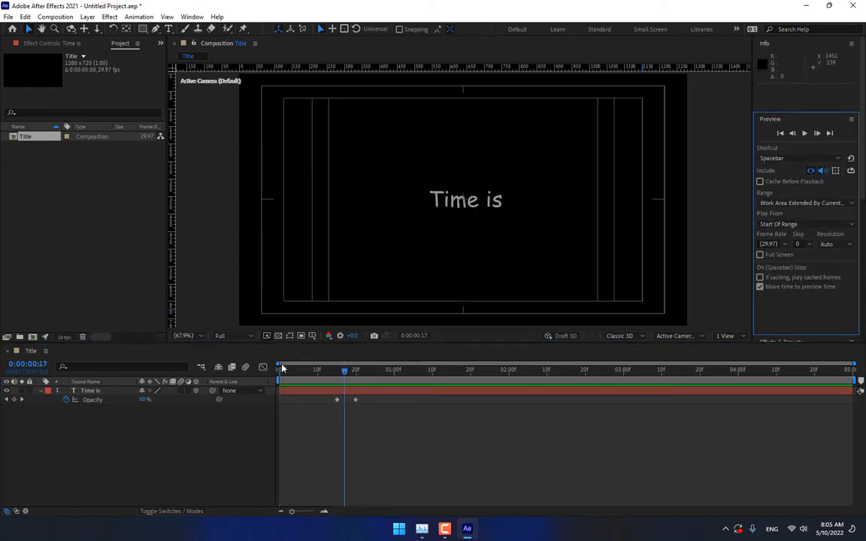
- Enable motion blur for the text layer and the composition, and scrub the first five frames to check it
drag(283, 369, 293, 385)
click(180, 391)
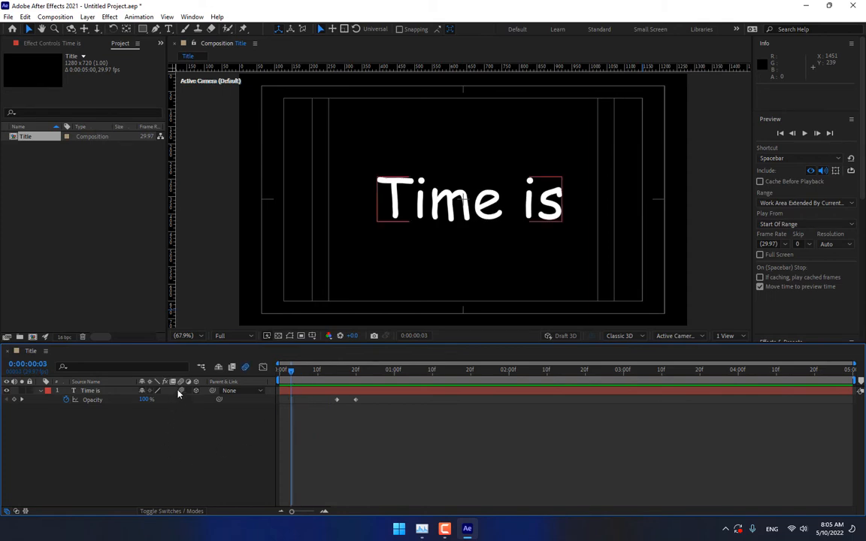
click(245, 367)
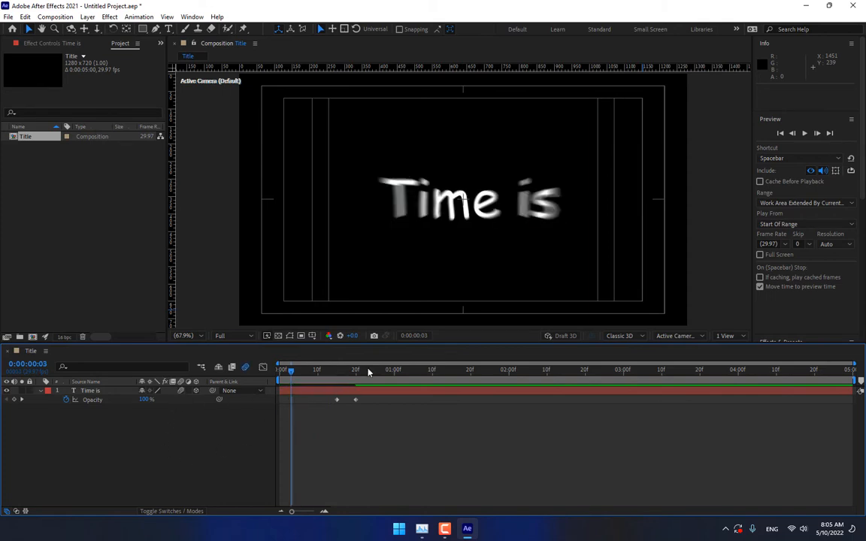
click(281, 374)
drag(281, 374, 299, 372)
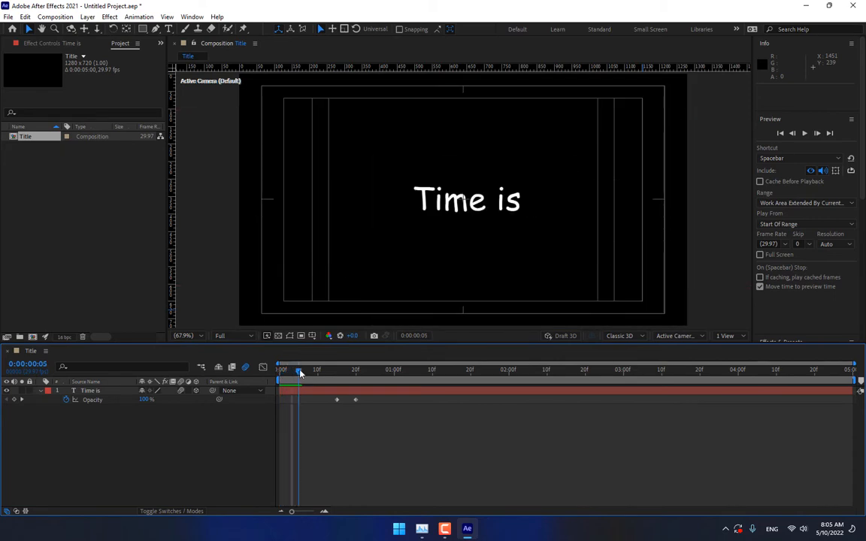
- Change the fill colour of the "Time is" text to a medium grey
click(91, 391)
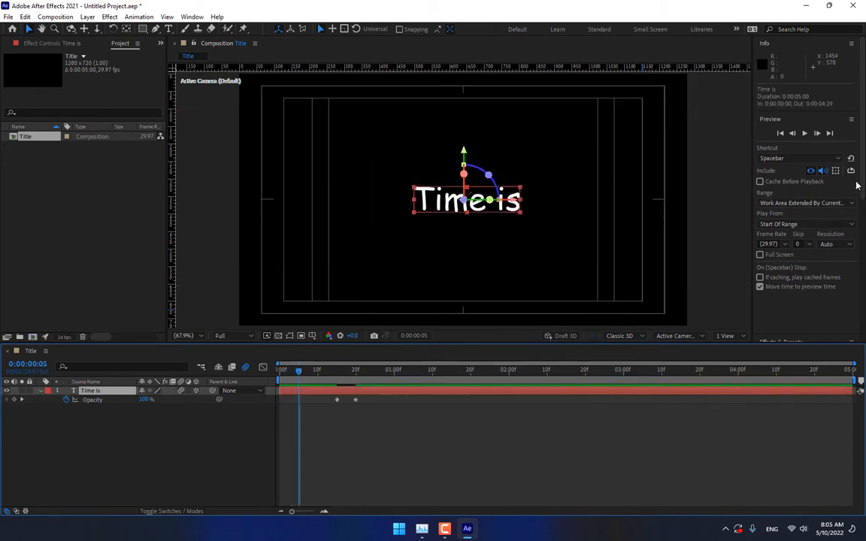
scroll(835, 248, down, 5)
click(844, 274)
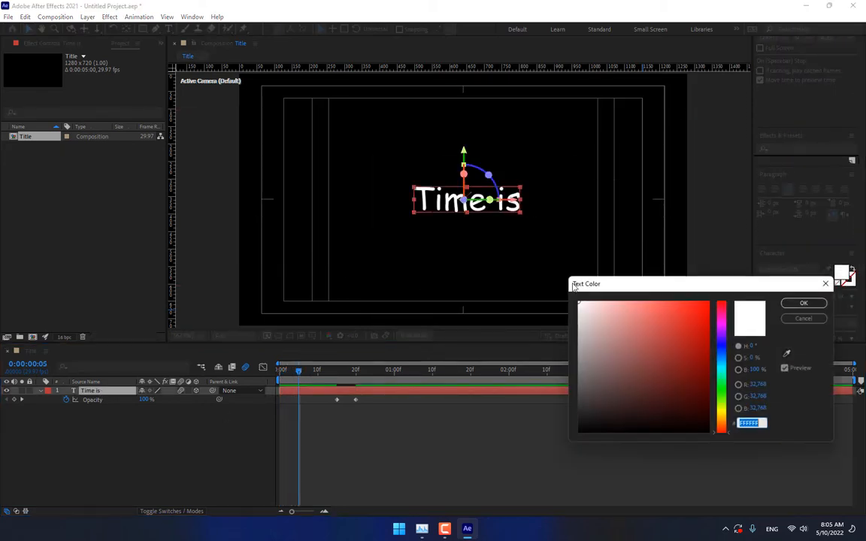
click(579, 356)
click(804, 303)
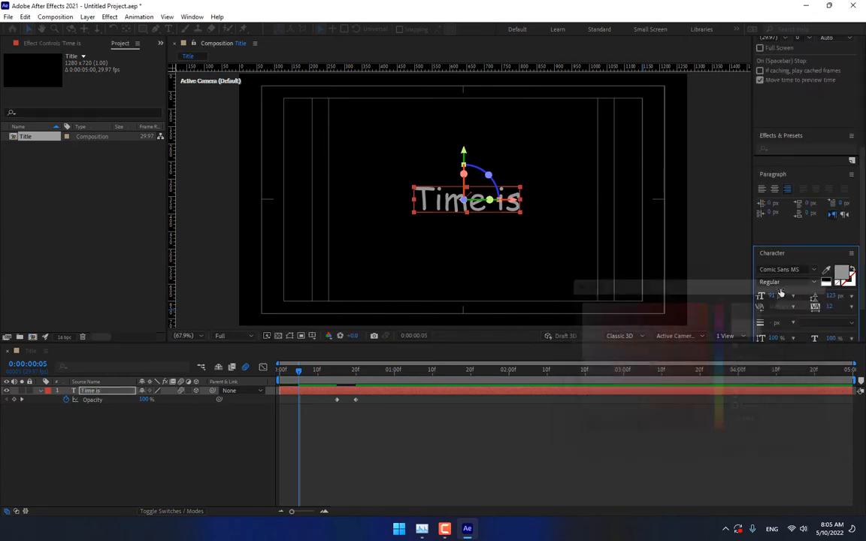
- Apply the Bevel Alpha effect to the "Time is" text and set its Edge Thickness to 4.40
scroll(809, 238, up, 5)
click(807, 241)
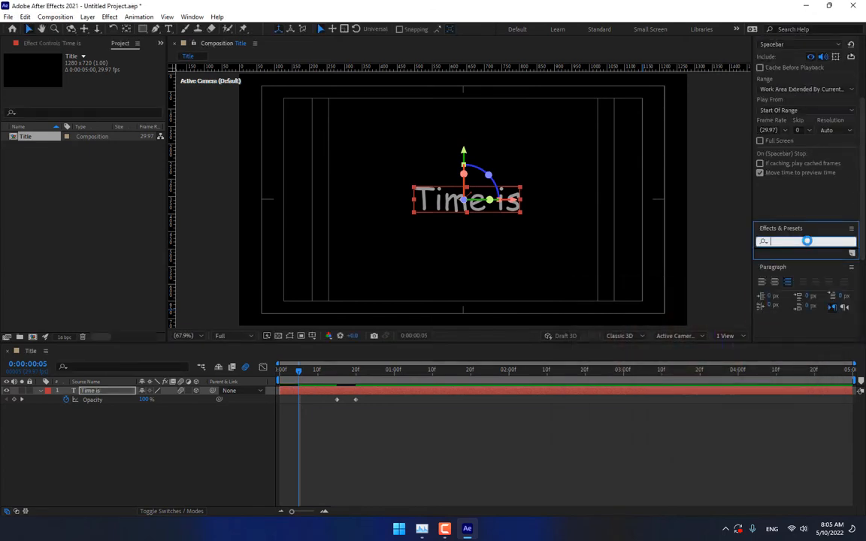
text(bevel)
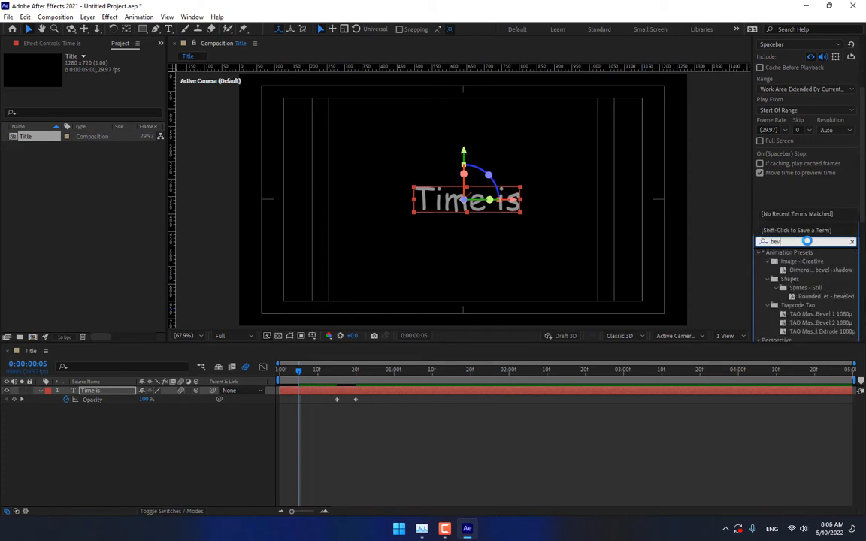
key(BackSpace)
text(l)
drag(795, 305, 470, 209)
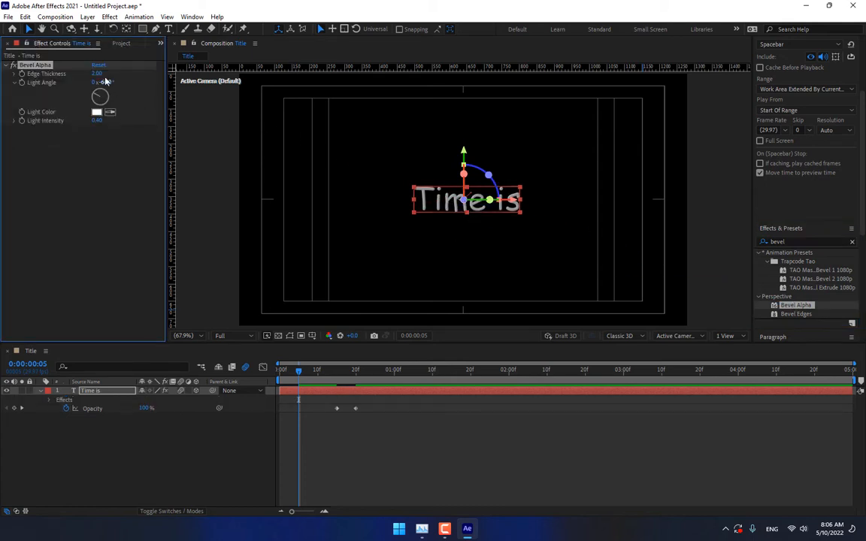
drag(97, 73, 117, 73)
click(262, 446)
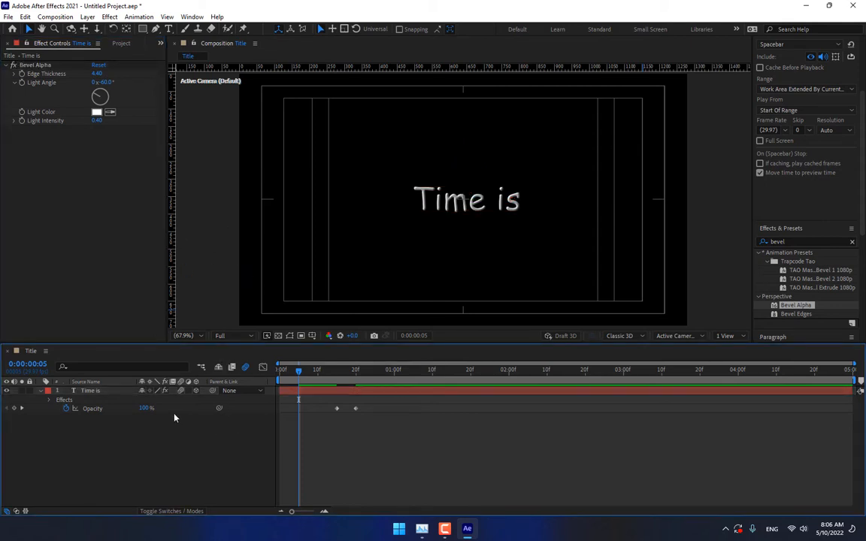
- Trim the end of the "Time is" layer to frame 20 and preview the animation from the start
click(89, 390)
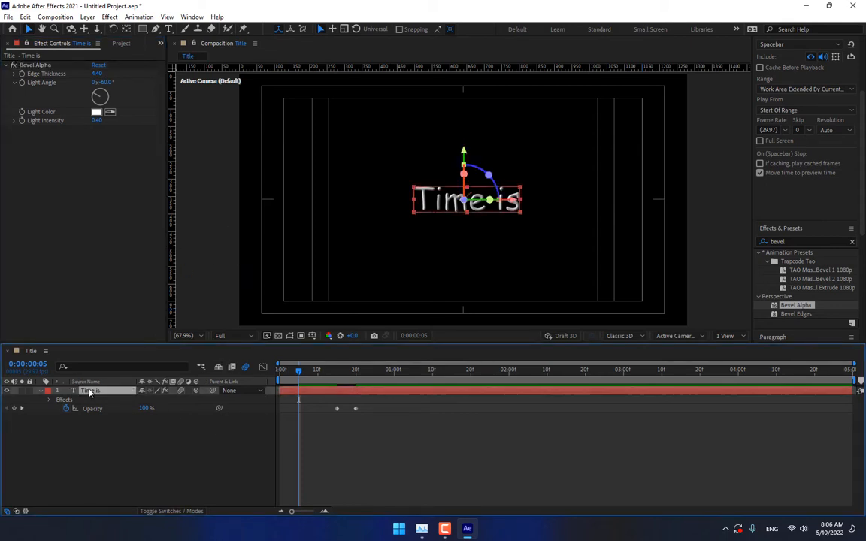
click(358, 370)
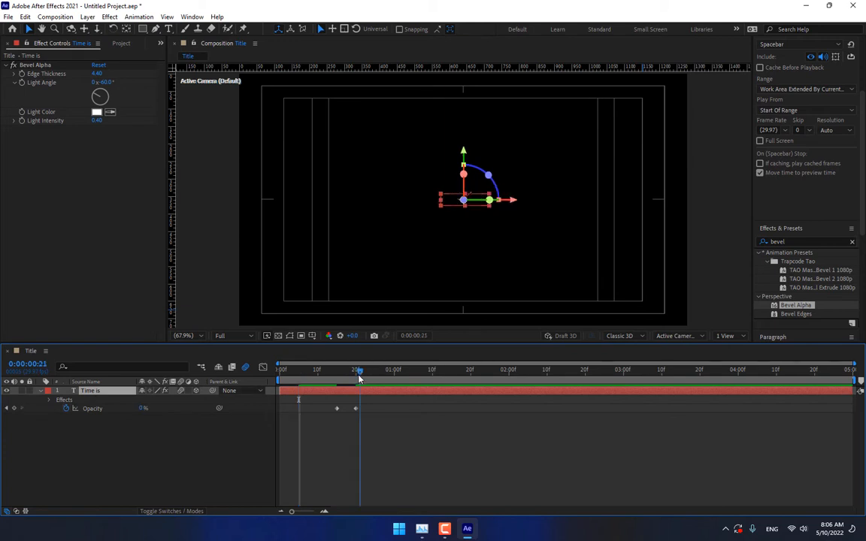
key(Page_Up)
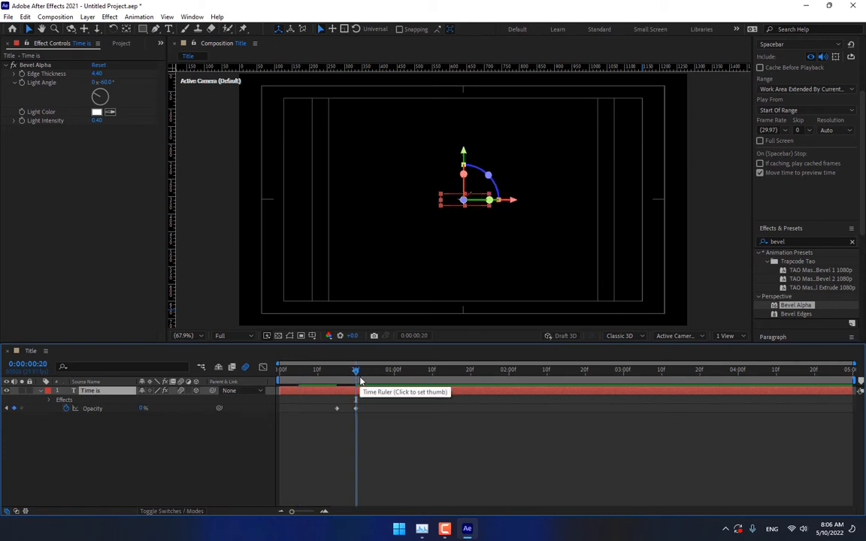
key(alt+bracketright)
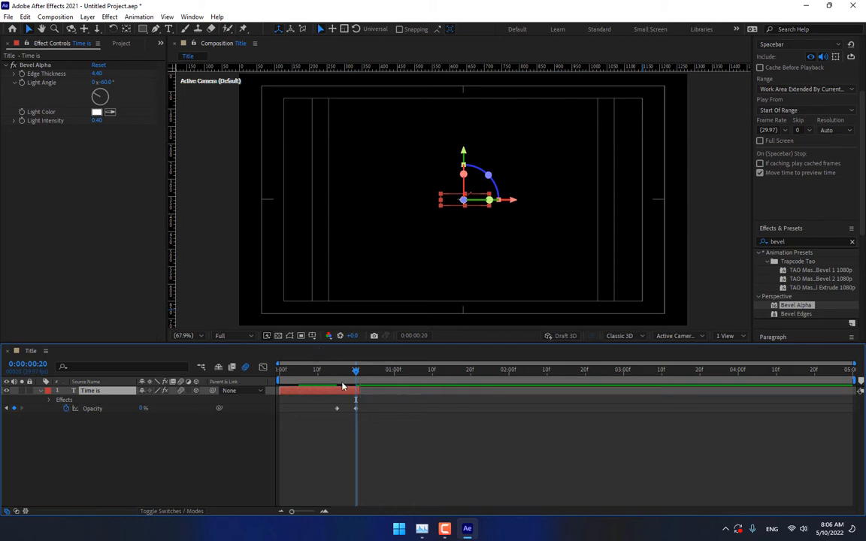
drag(346, 381, 277, 381)
key(space)
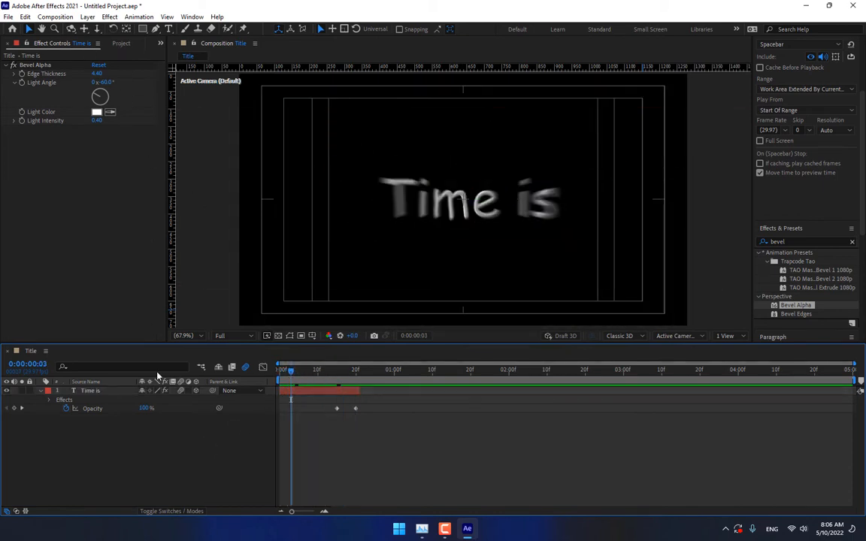
- Create a yellow 1280 x 720 px solid layer named Particles
right_click(165, 321)
mouse_move(189, 329)
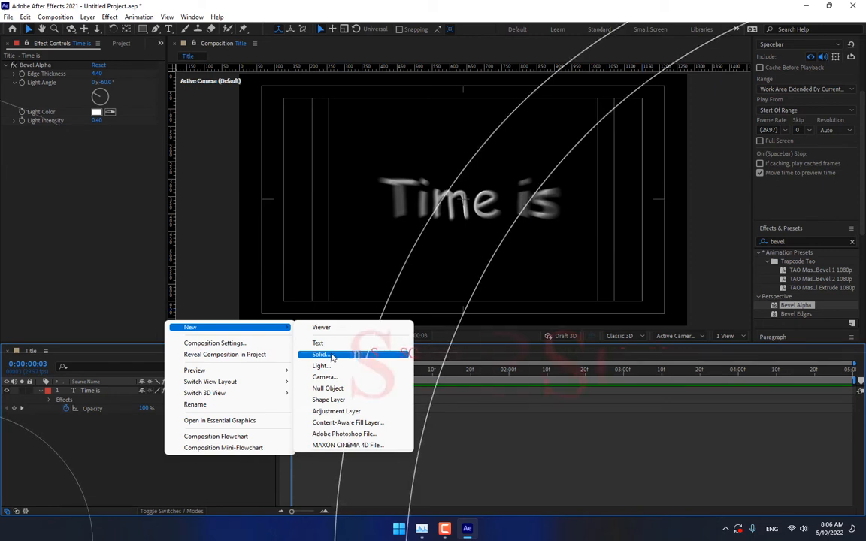
click(334, 358)
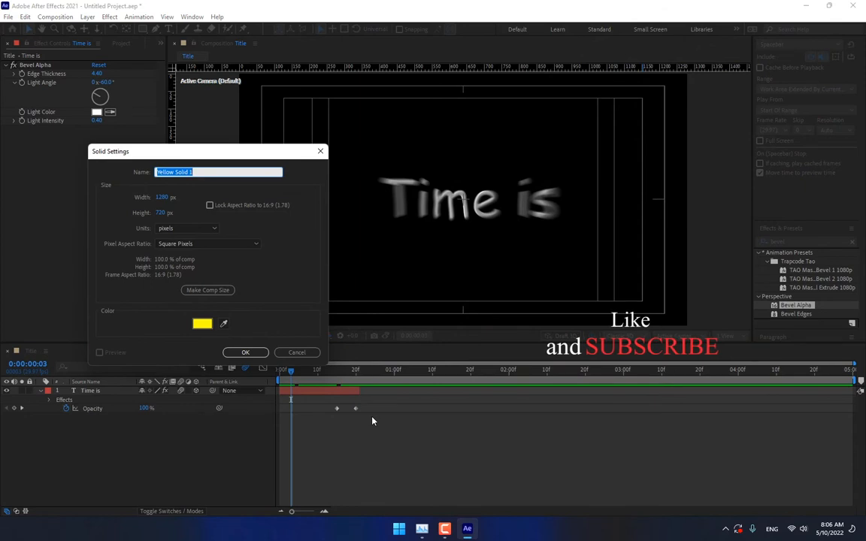
text(Par)
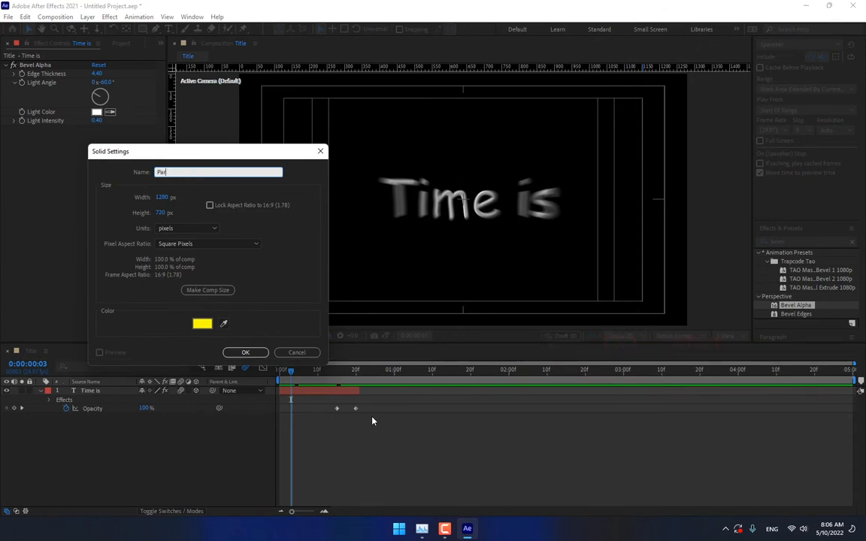
text(ticles)
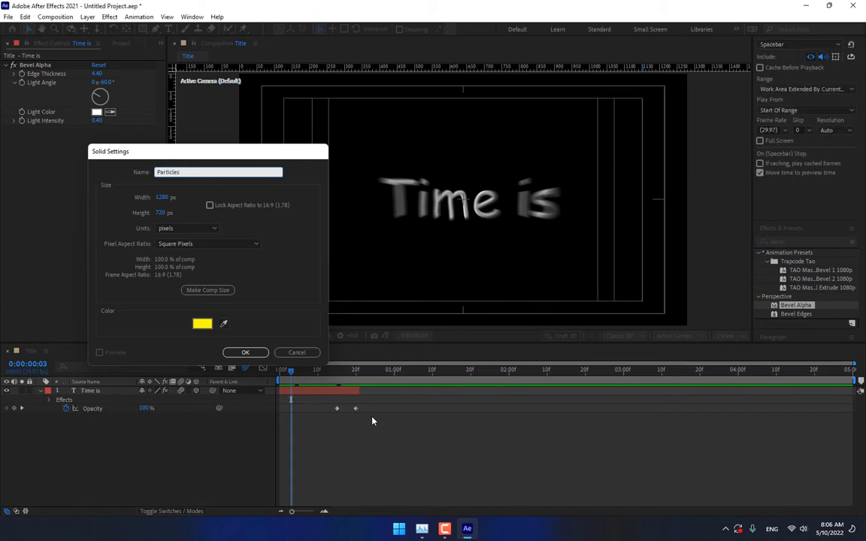
key(Return)
- Apply the CC Particle World effect to the Particles solid and preview the particles up to frame 14
click(802, 240)
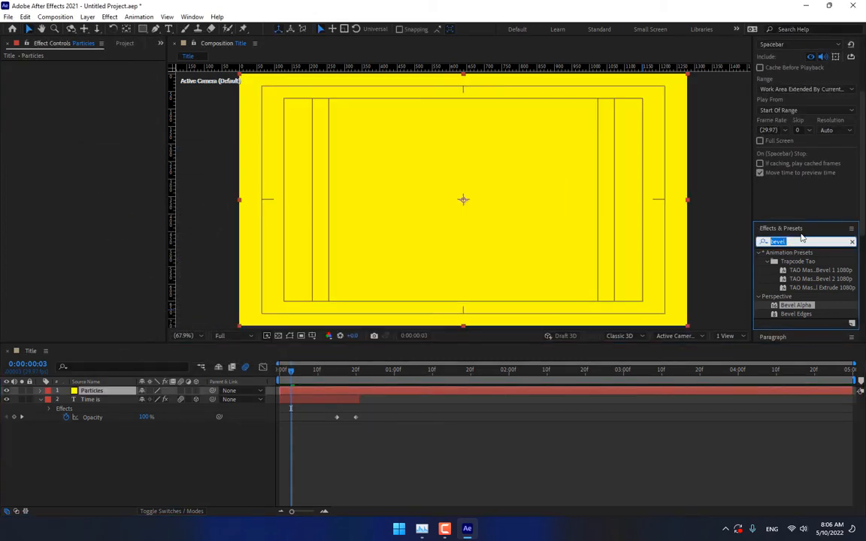
text(cc part)
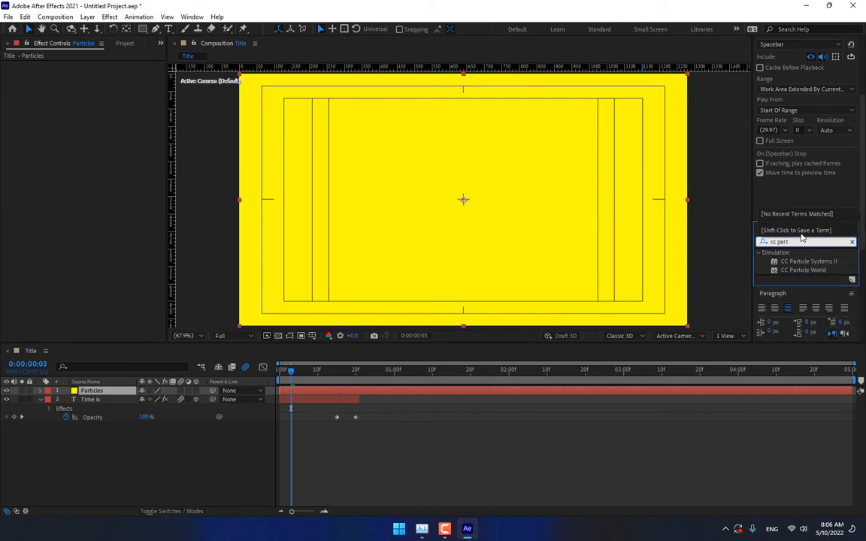
drag(817, 269, 590, 240)
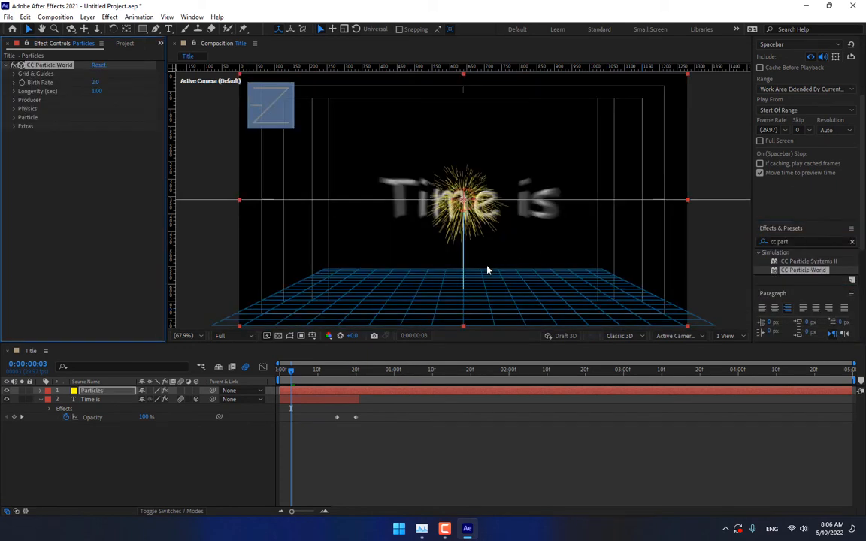
key(space)
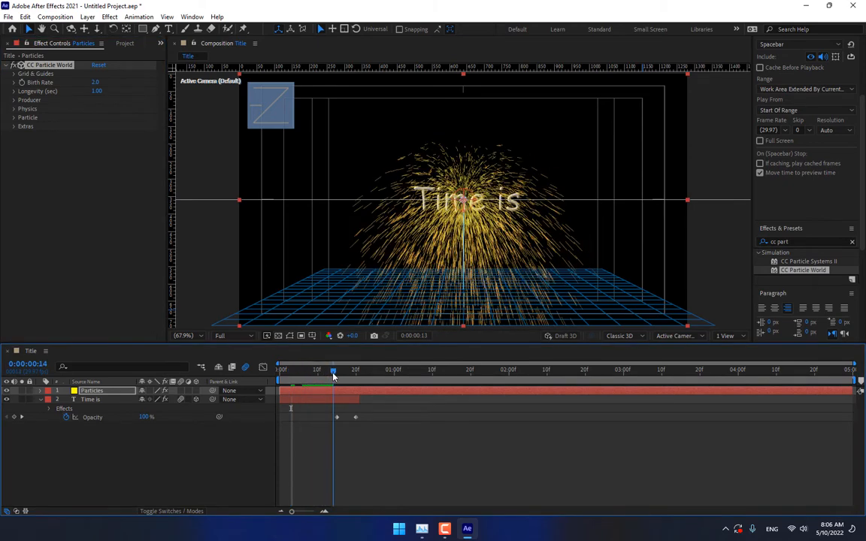
- Set the particles' Gravity to 0 and the effect's Grid Position to World
click(14, 109)
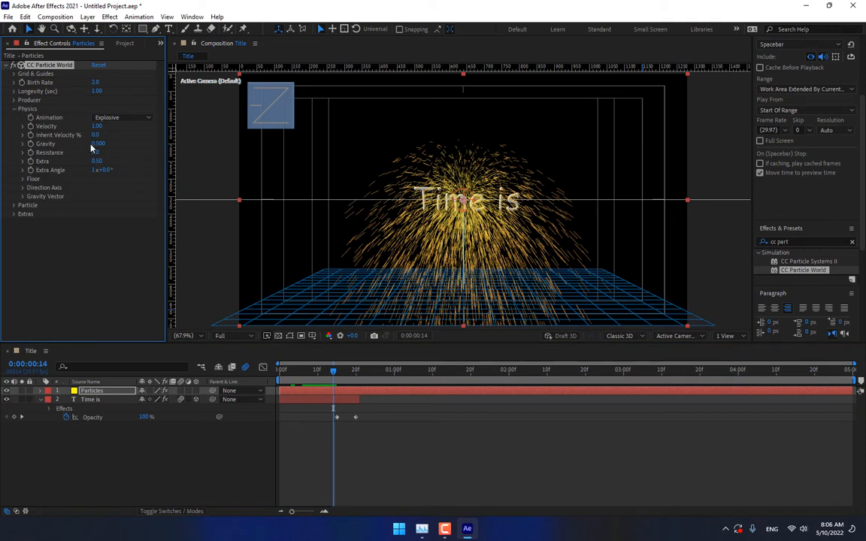
text(0)
key(Return)
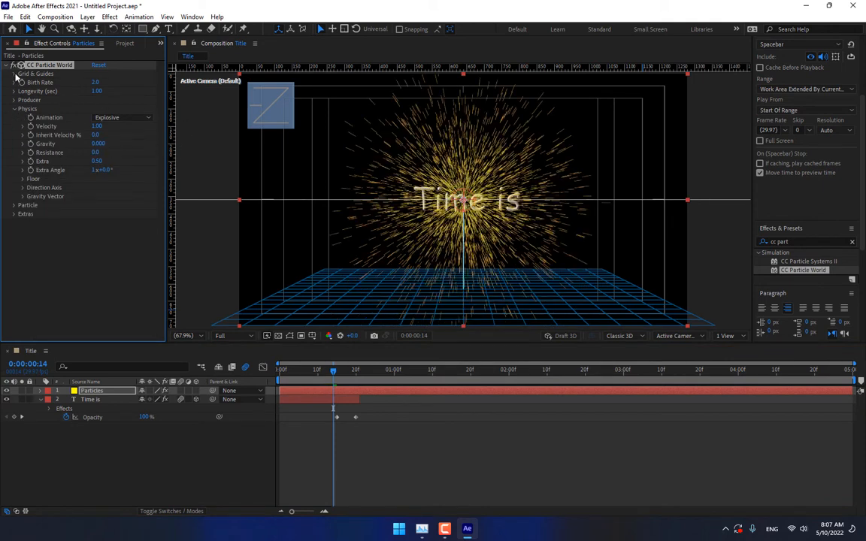
click(14, 74)
click(130, 128)
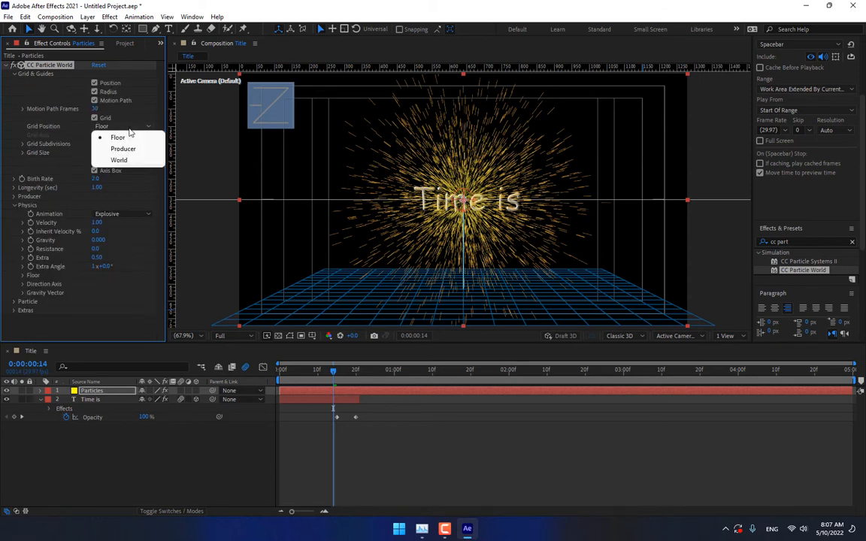
click(113, 160)
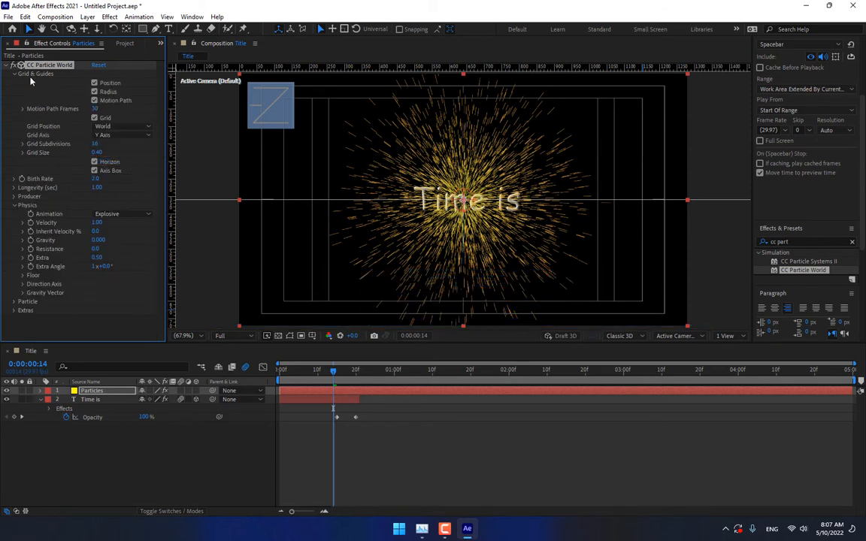
- Spread the particle producer with Radius X 0.980, Radius Y 0 and Radius Z 0.275
click(14, 196)
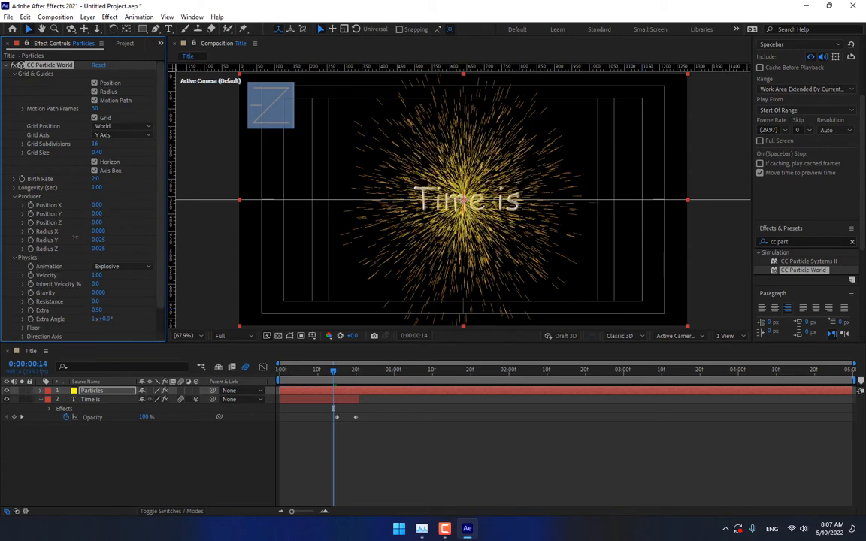
drag(75, 237, 136, 249)
click(101, 240)
text(0)
key(Return)
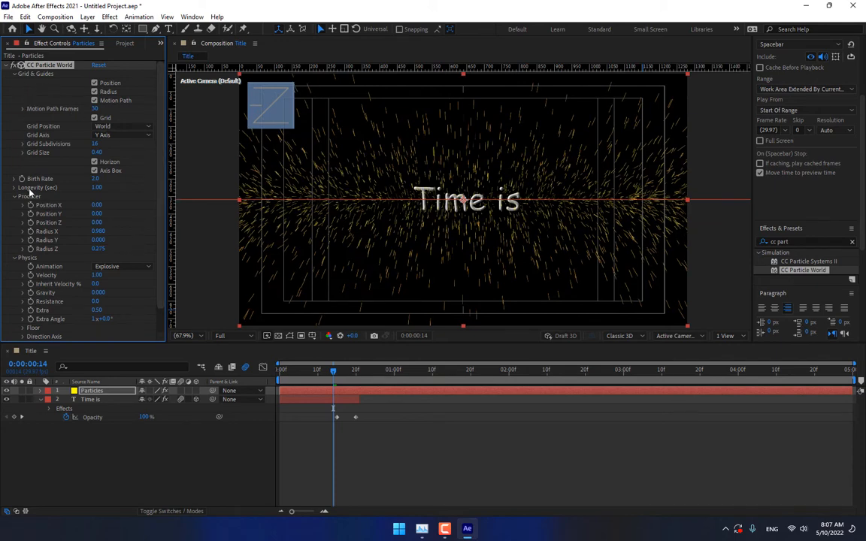
- Keyframe the particles' Birth Rate at 0 on frame 3, 5 on frame 4 and 0 on frame 6
drag(96, 179, 79, 179)
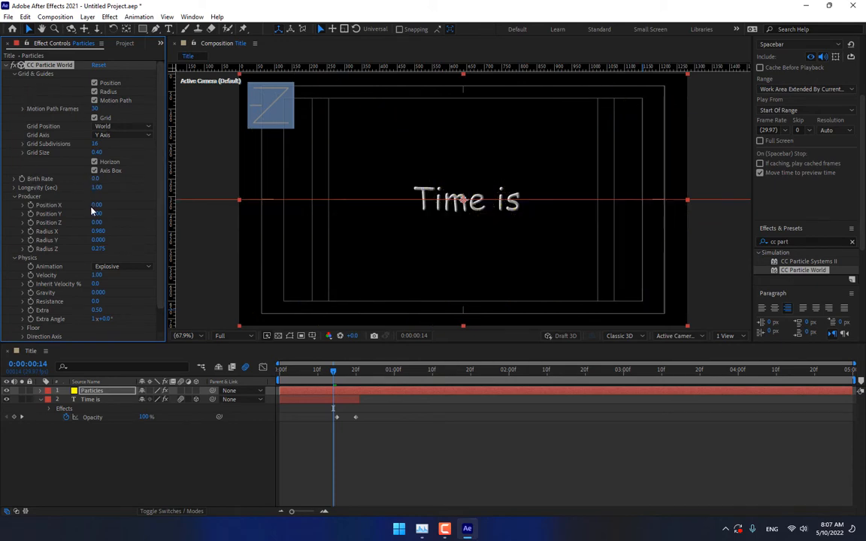
click(294, 377)
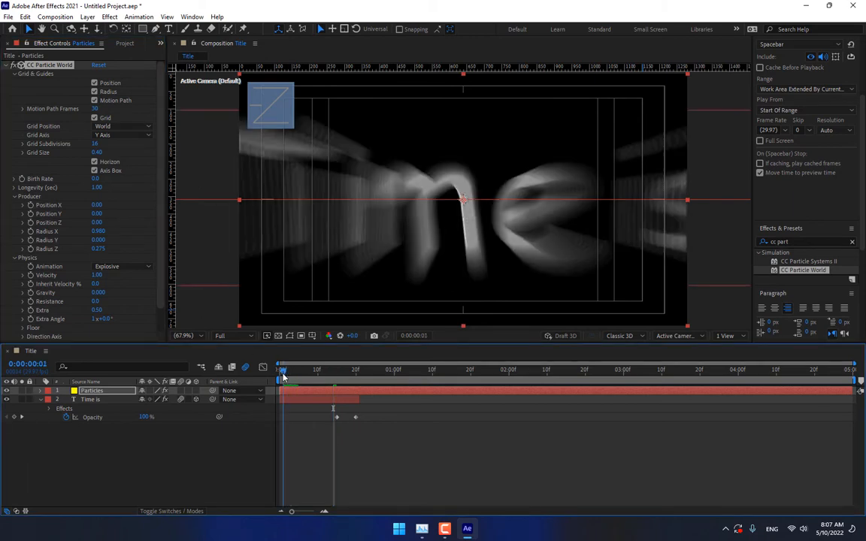
drag(294, 378, 288, 379)
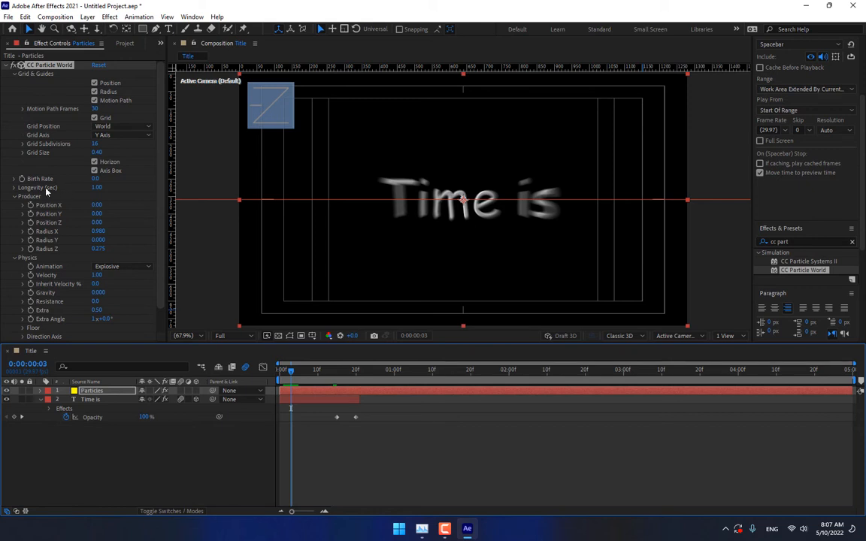
click(21, 179)
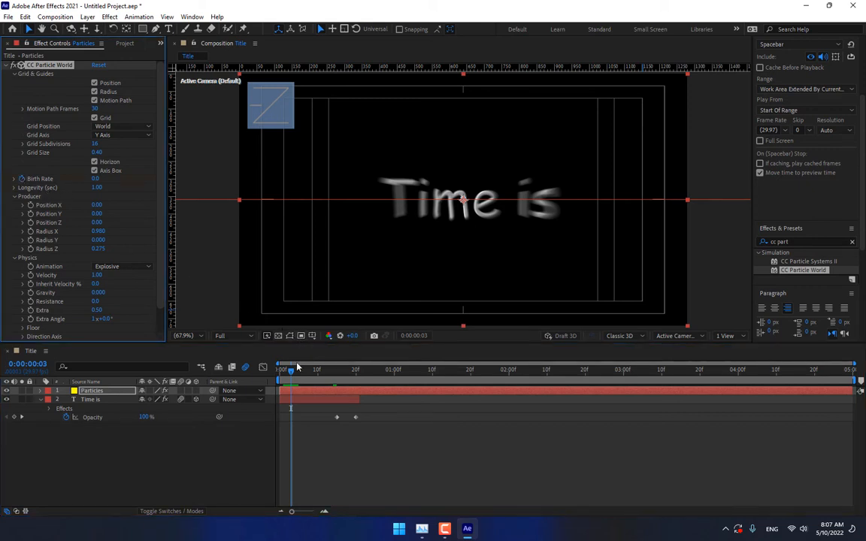
click(298, 367)
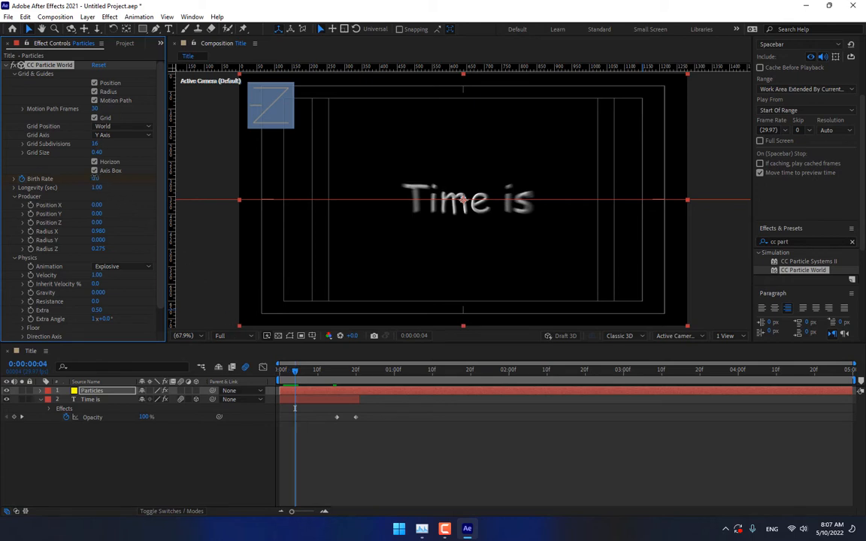
click(96, 179)
key(Page_Down)
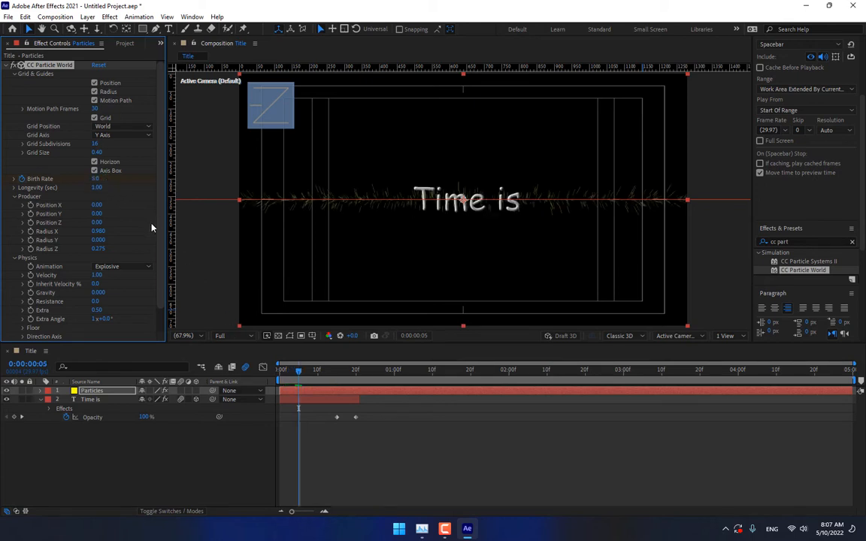
key(Page_Down)
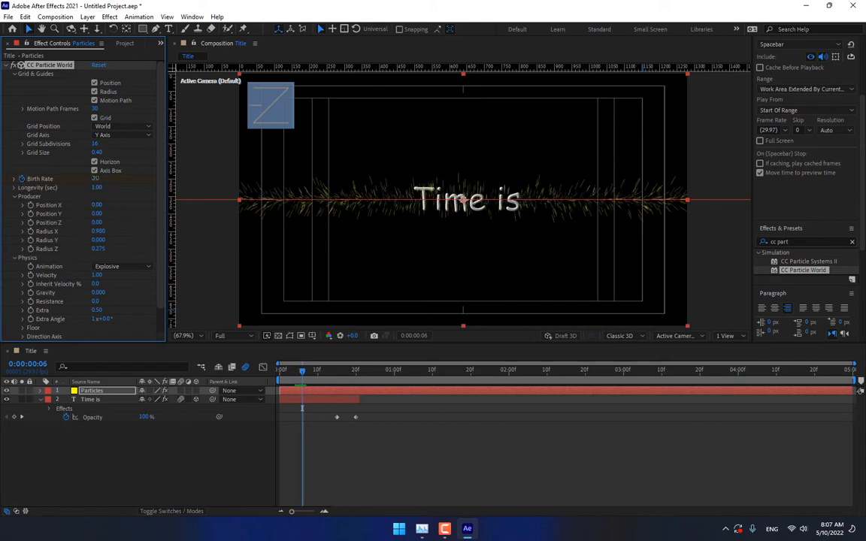
- Play and scrub the composition from the beginning to check the particle burst behind the text
click(187, 466)
key(space)
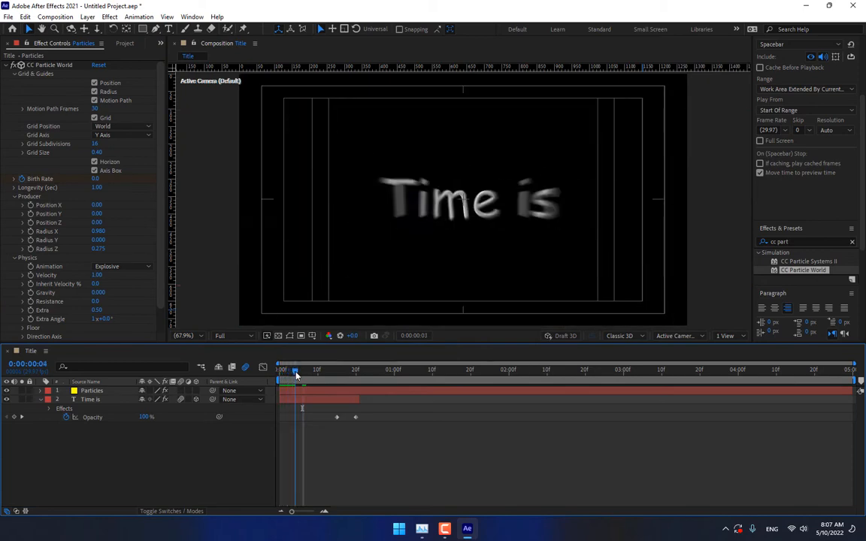
drag(371, 374, 259, 370)
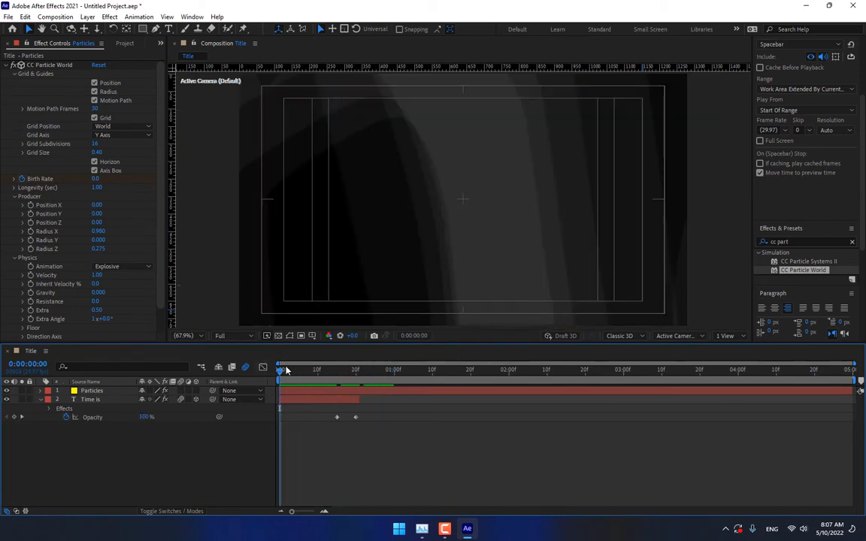
key(space)
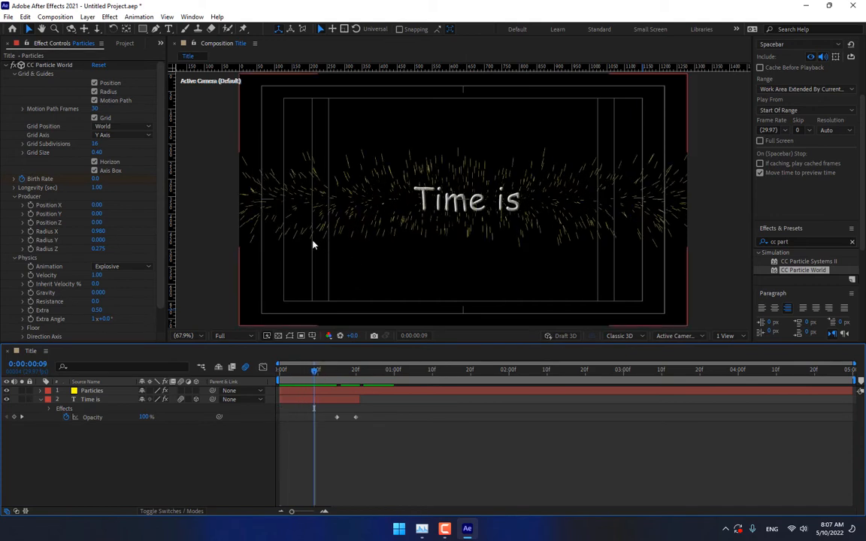
- Set both the Birth Color and Death Color of the particles to white (FFFFFF)
scroll(144, 220, down, 2)
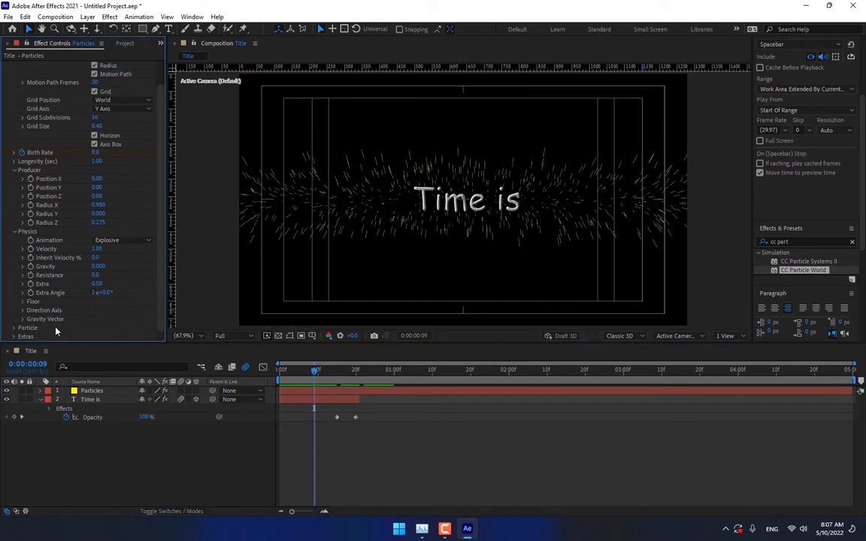
click(15, 329)
scroll(112, 263, down, 5)
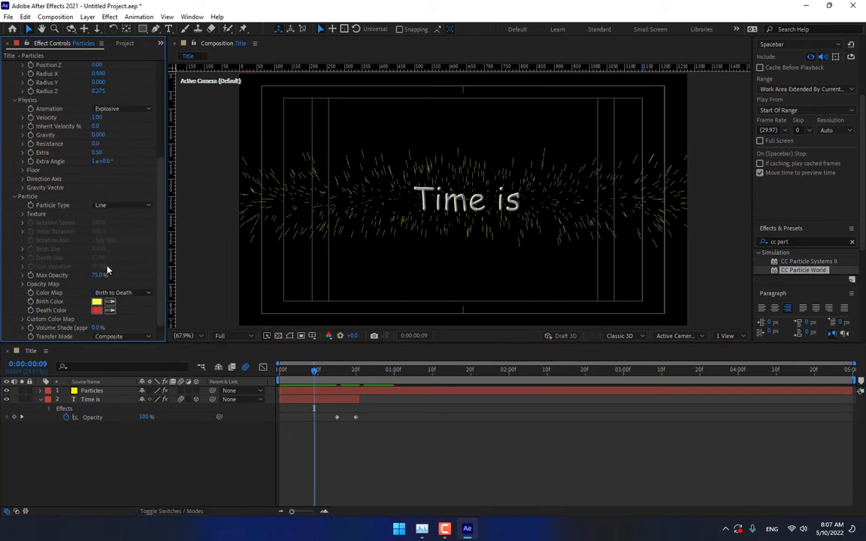
click(97, 303)
drag(598, 315, 579, 302)
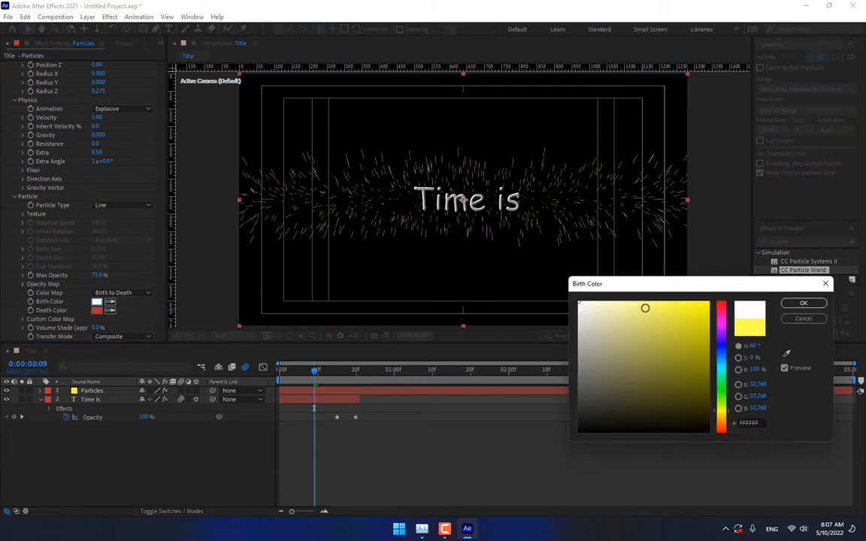
click(790, 304)
click(97, 310)
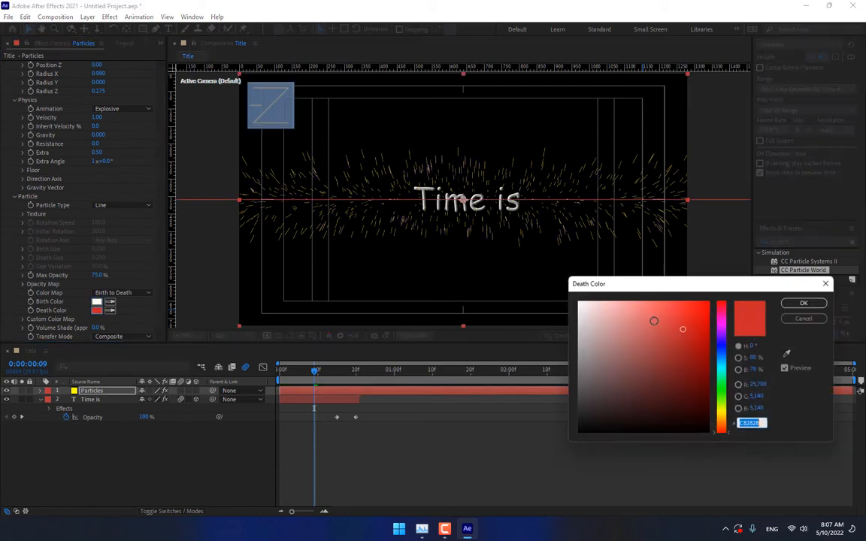
drag(653, 317, 553, 285)
click(801, 303)
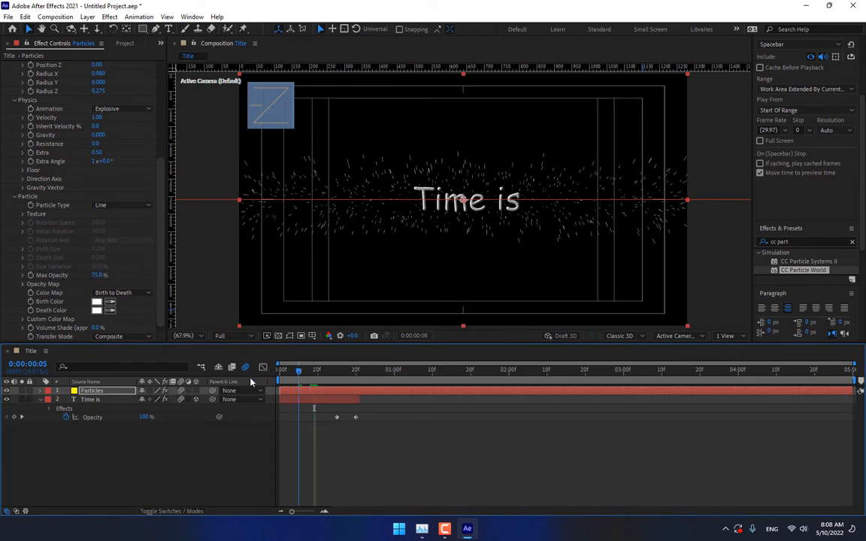
- Play the composition from the beginning to check the white particle burst behind the text
key(space)
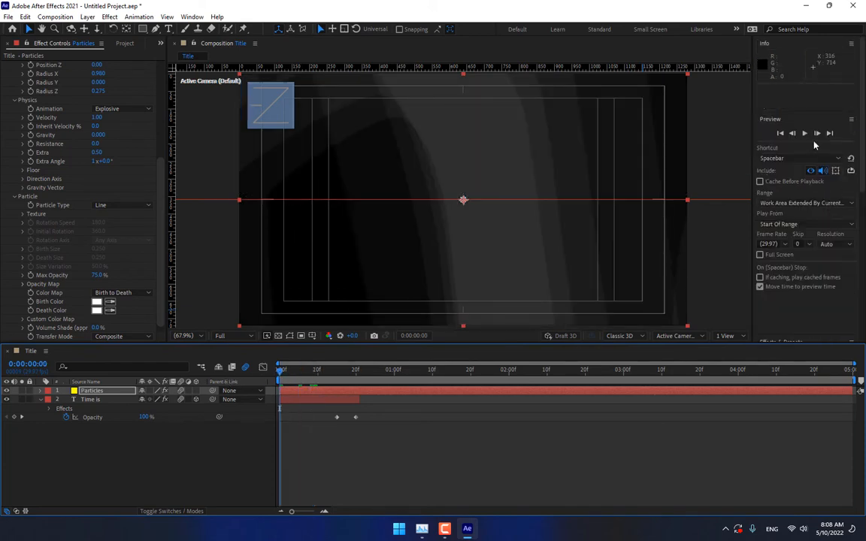
click(806, 133)
click(807, 134)
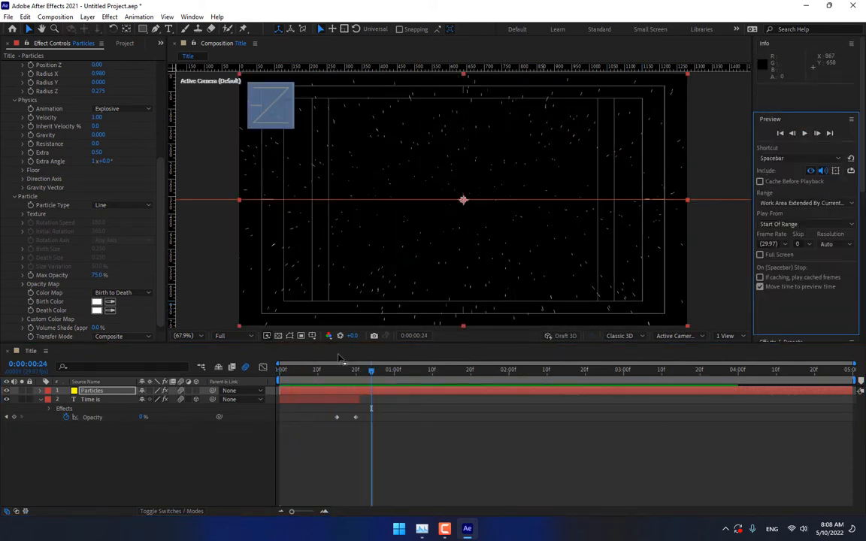
drag(293, 371, 262, 368)
click(805, 133)
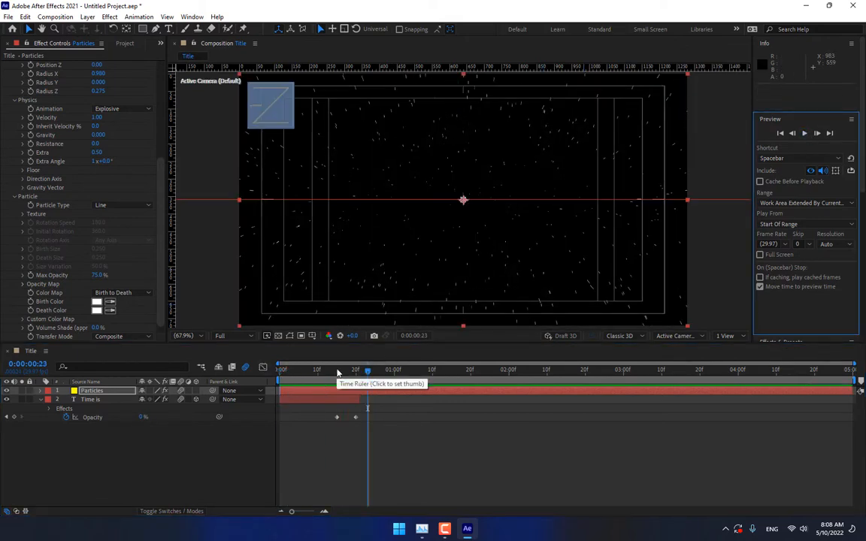
- With the time at frame 3, shift the Particles layer one frame earlier in the timeline
click(284, 371)
drag(284, 373, 291, 373)
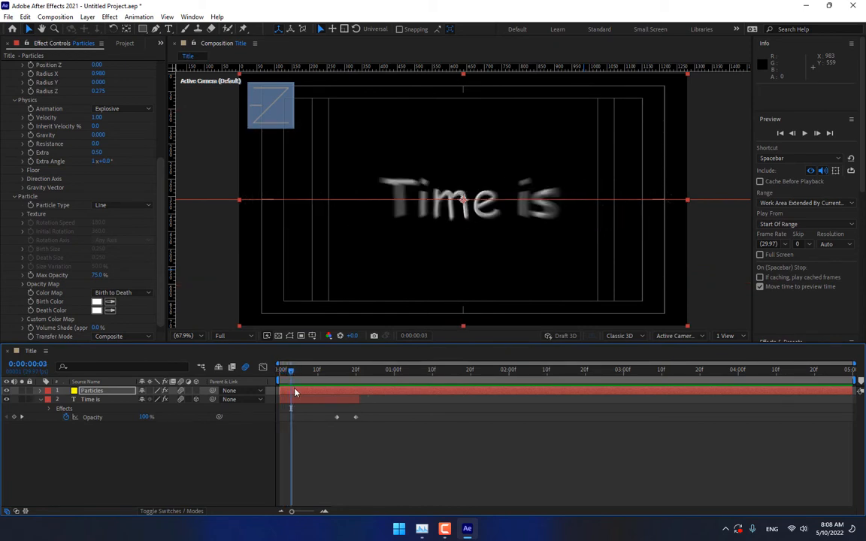
click(117, 393)
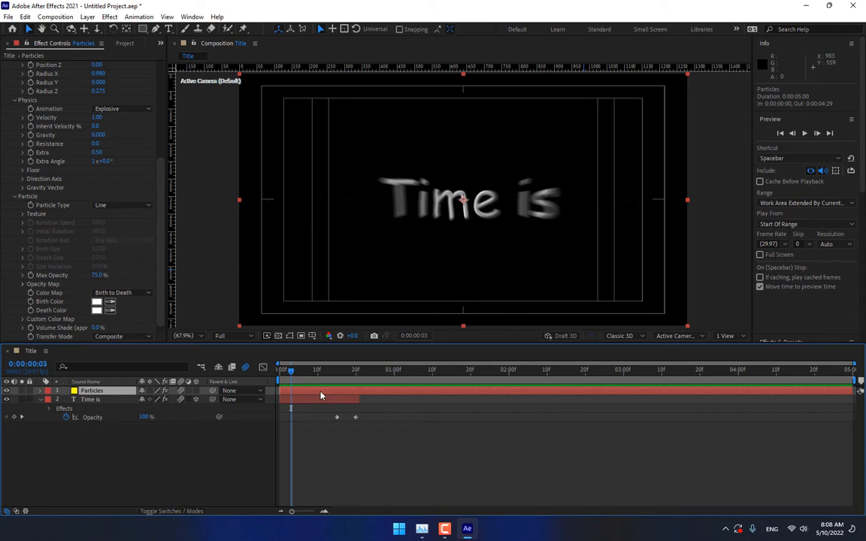
drag(321, 395, 317, 395)
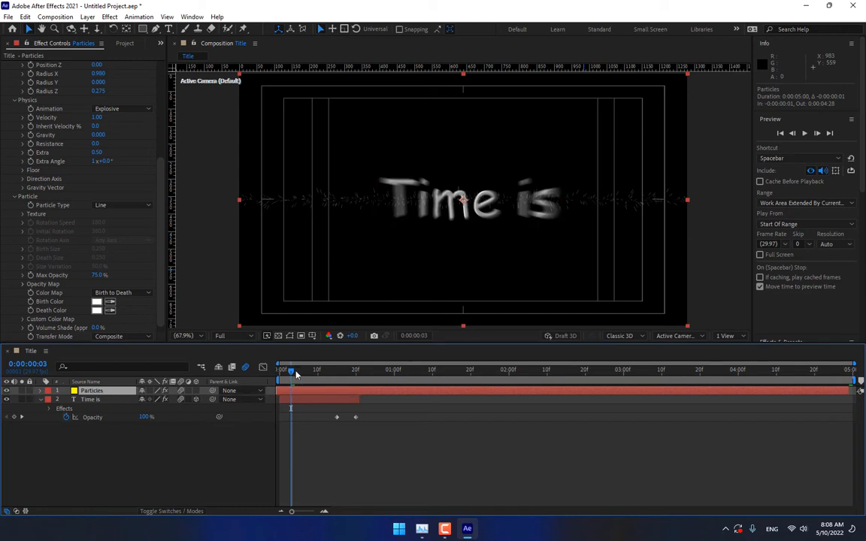
- Keyframe the Particles layer's Opacity at 100% on frame 3 and 0% on frame 20
mouse_move(292, 379)
mouse_down()
mouse_move(280, 379)
mouse_move(301, 378)
mouse_move(293, 378)
mouse_up()
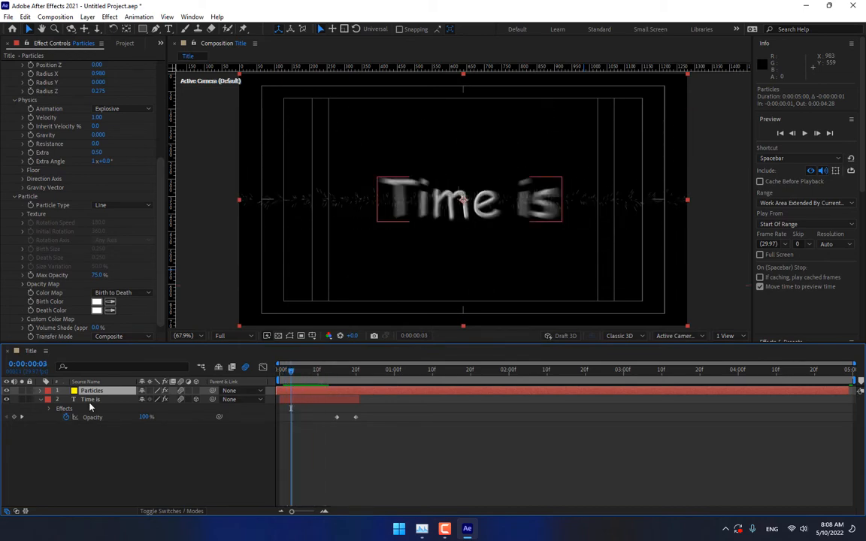
key(alt+shift+t)
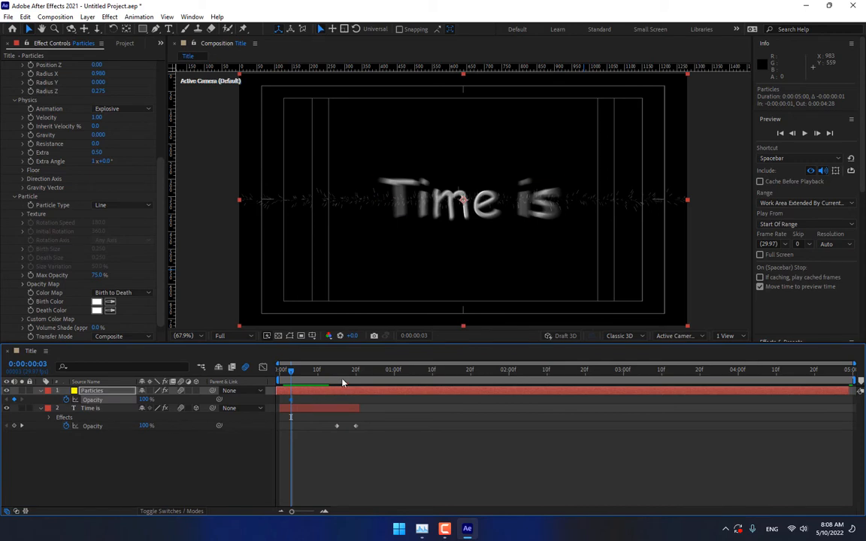
drag(342, 384, 356, 380)
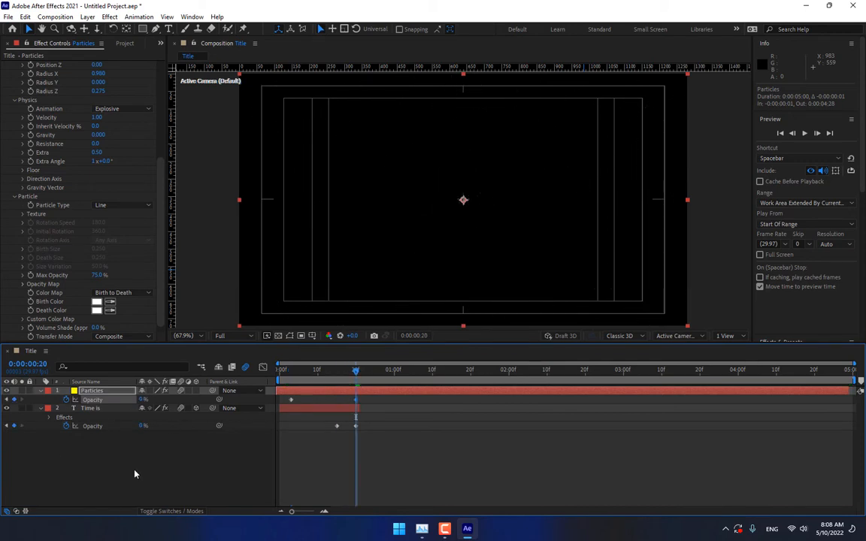
- Play and scrub the composition from the beginning to check the particles' fade-out
key(Home)
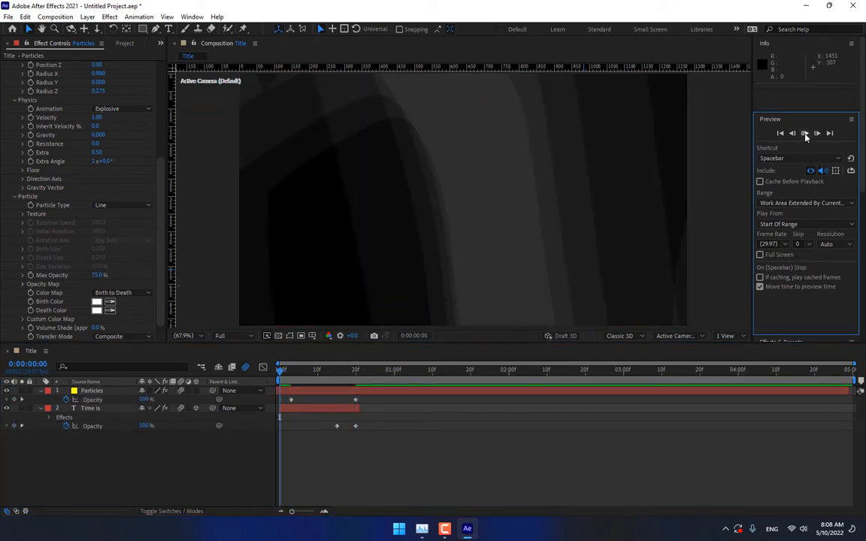
click(804, 133)
click(804, 133)
drag(288, 369, 335, 388)
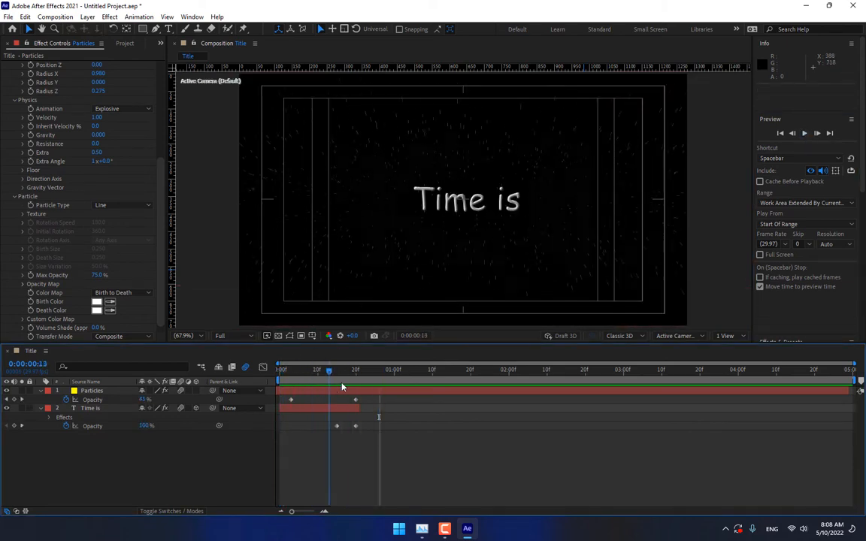
key(Page_Down)
- Import the high-resolution lens flare PNG from the Desktop and place it near the centre of the composition, above the other layers
click(122, 43)
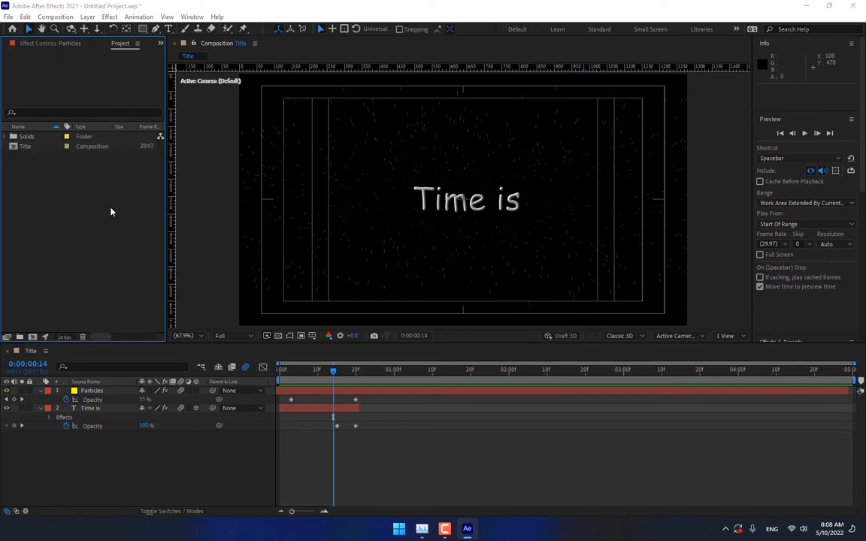
double_click(111, 212)
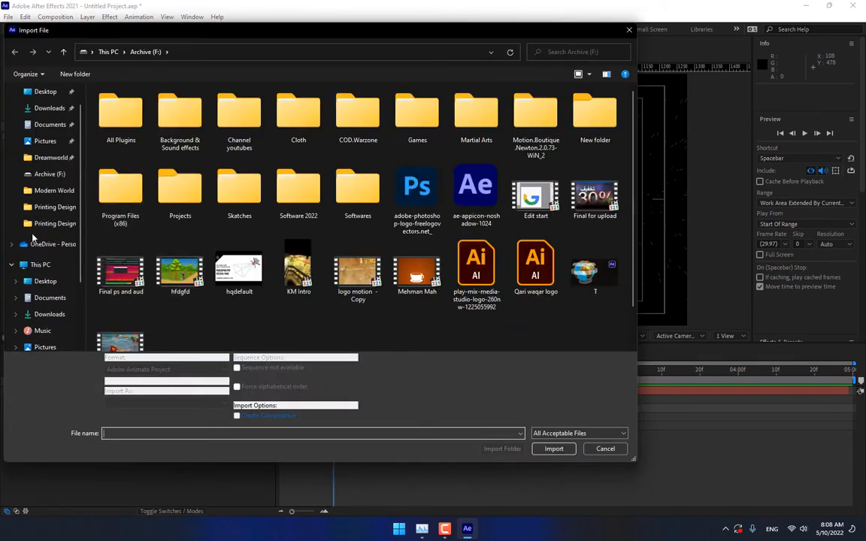
click(42, 282)
scroll(567, 267, down, 1)
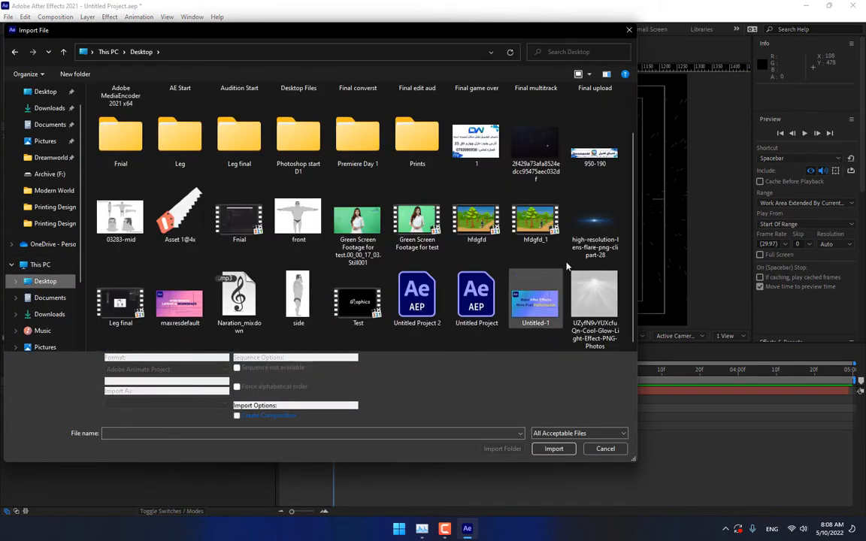
double_click(595, 221)
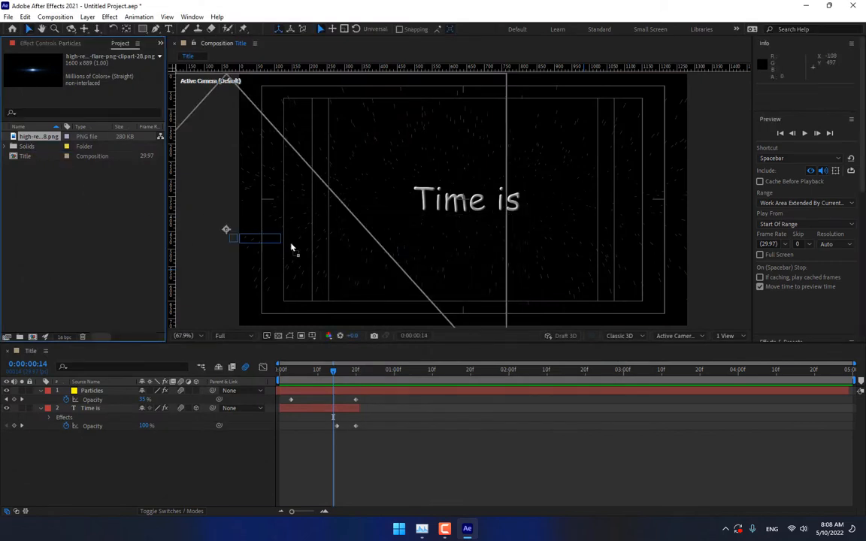
drag(292, 248, 460, 226)
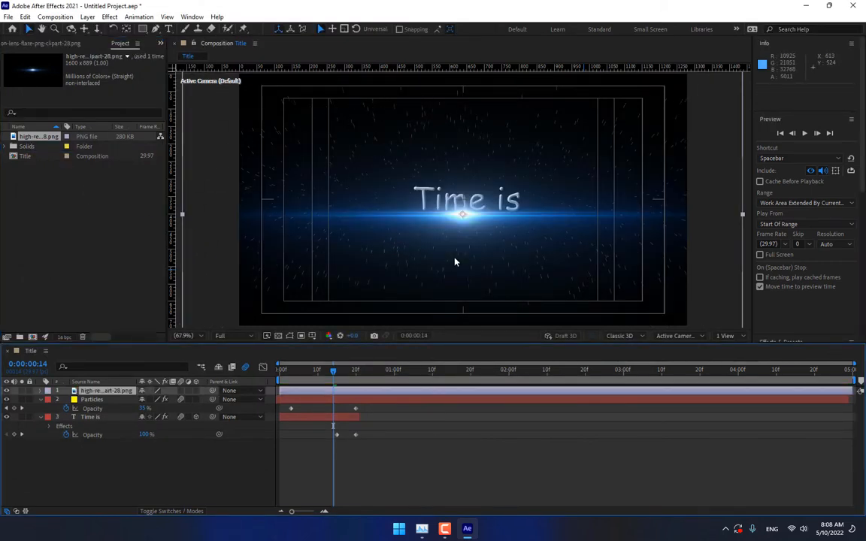
- Make the flare layer 3D and keyframe its Position at 637.5, 728.8, -313.0 on frame 0
click(196, 392)
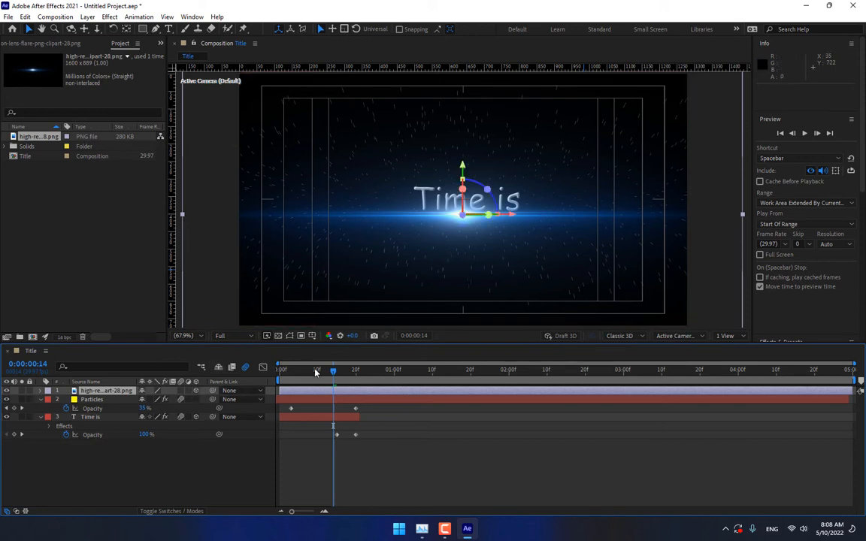
drag(329, 375, 278, 376)
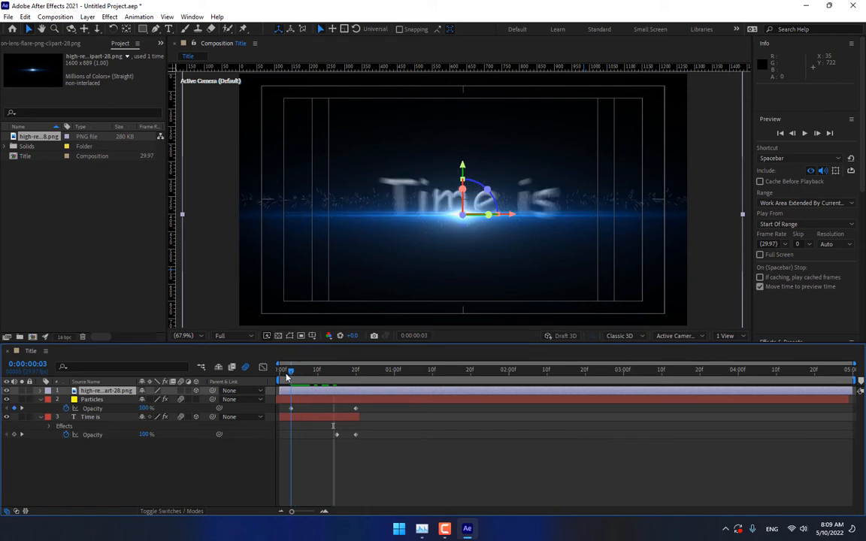
click(169, 400)
key(p)
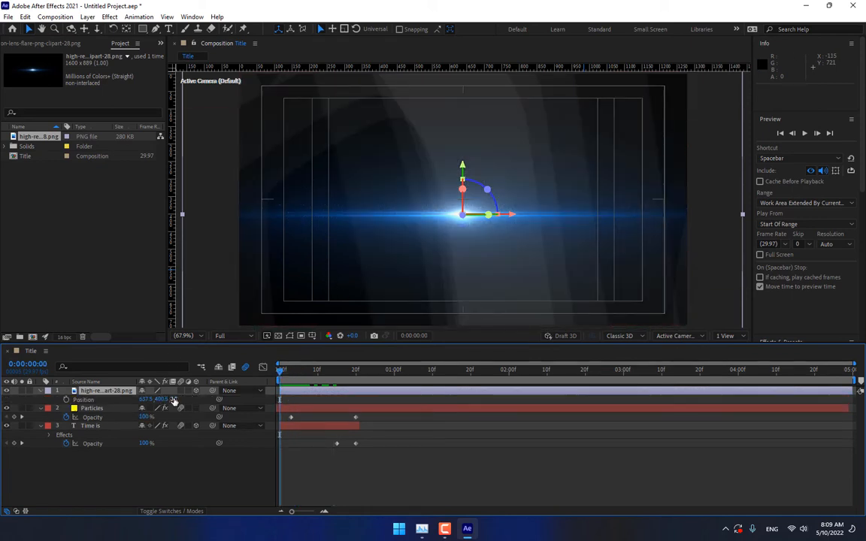
drag(173, 399, 35, 375)
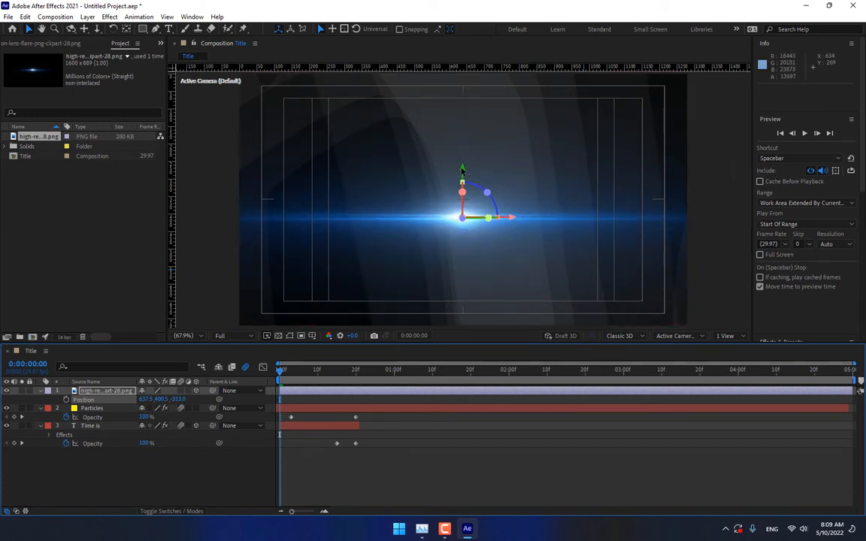
drag(462, 171, 450, 290)
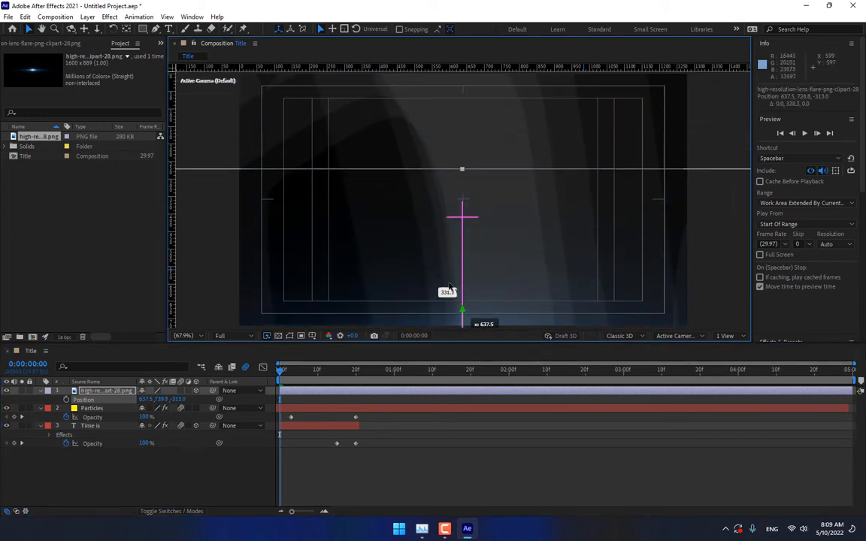
click(153, 488)
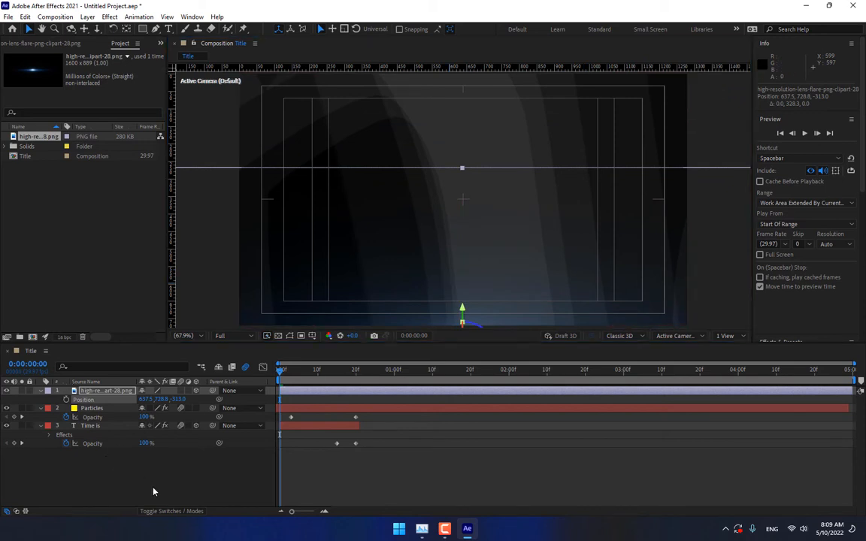
click(96, 392)
click(66, 400)
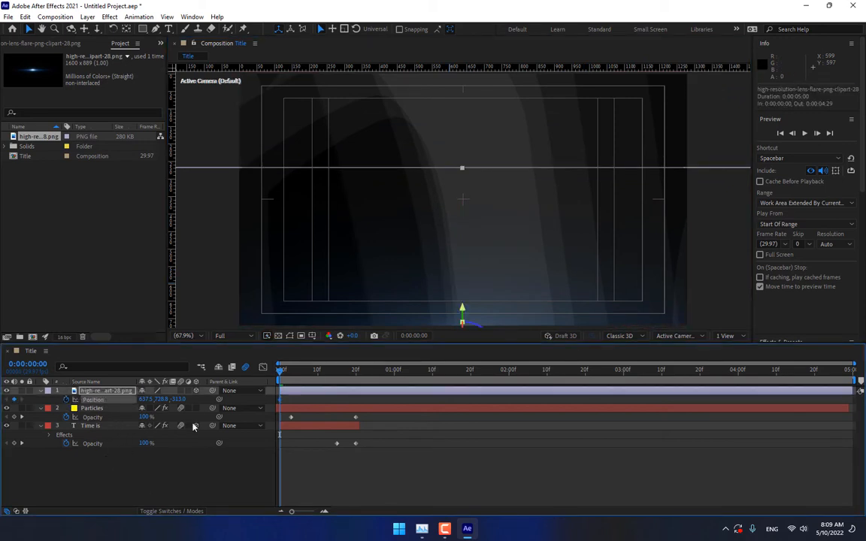
- Keyframe the flare's Position at 637.5, 415.2, 1089.0 on frame 5, just beneath the text
drag(282, 376, 301, 376)
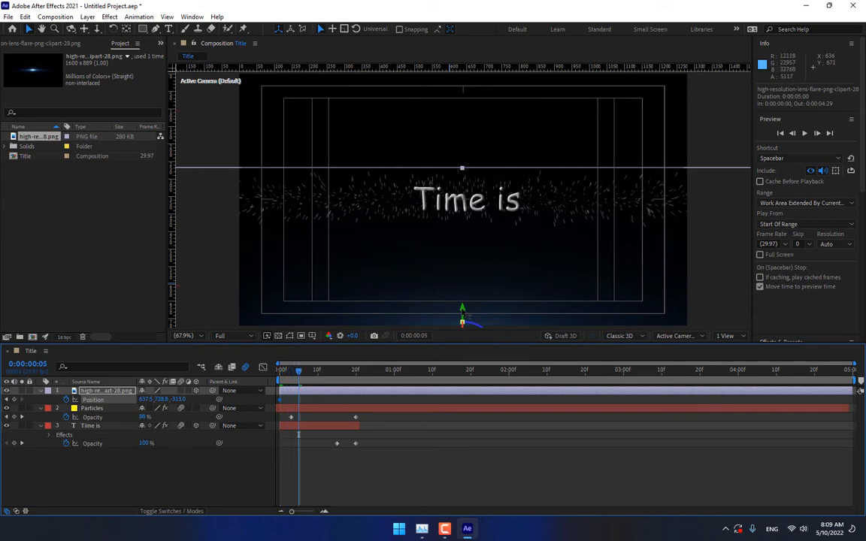
drag(462, 310, 463, 185)
drag(181, 399, 313, 394)
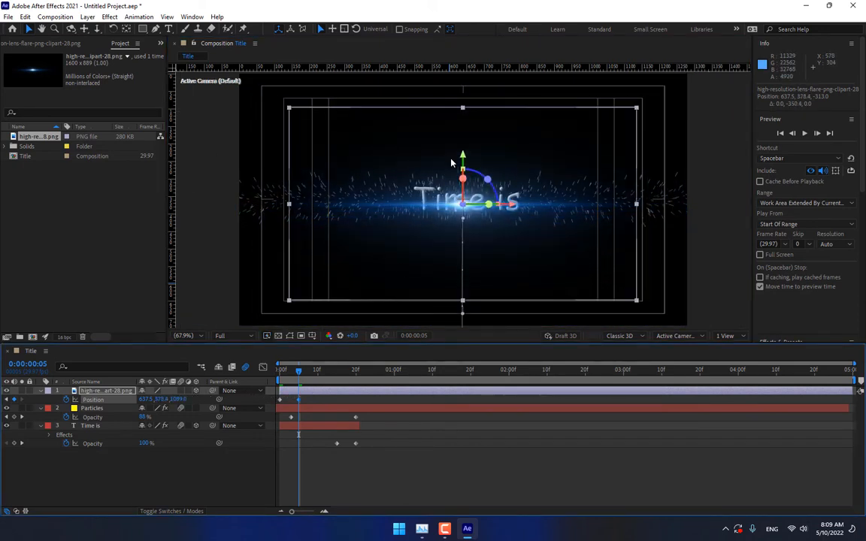
drag(462, 163, 462, 171)
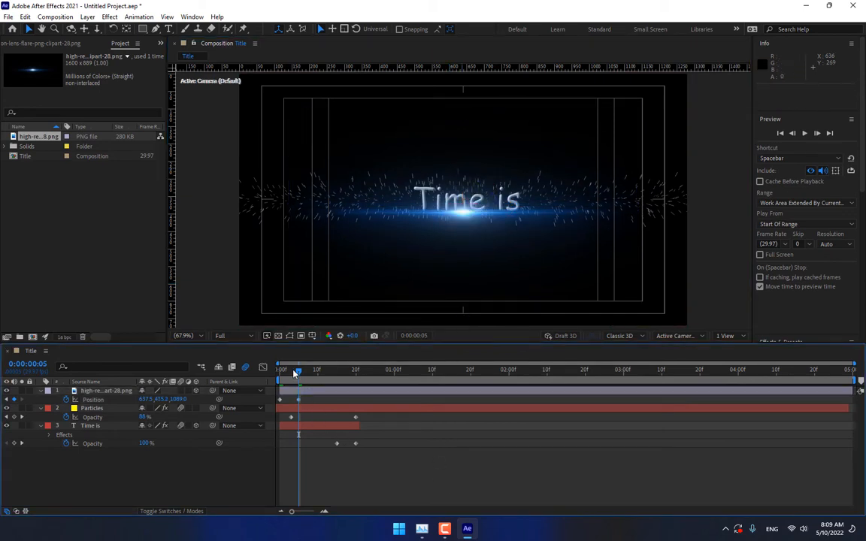
- Preview the flare's entrance from the beginning, and return to frame 5 with the flare layer selected
key(Home)
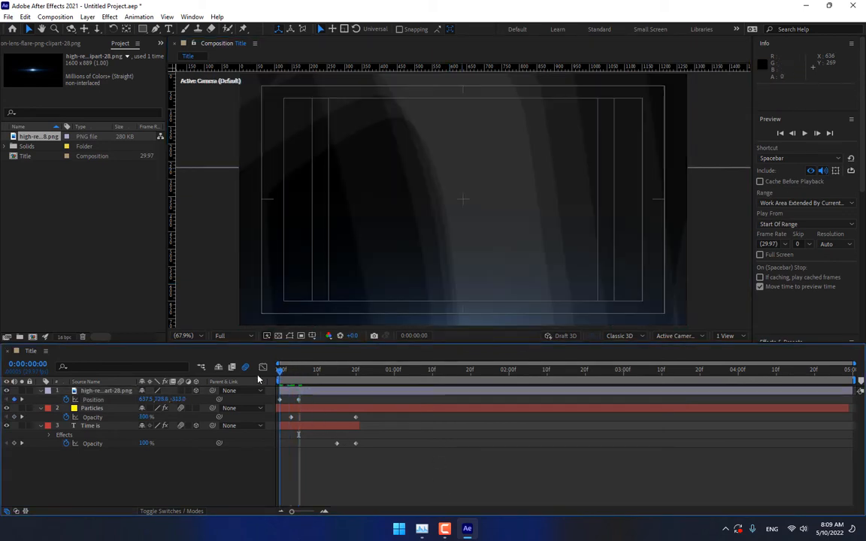
click(805, 132)
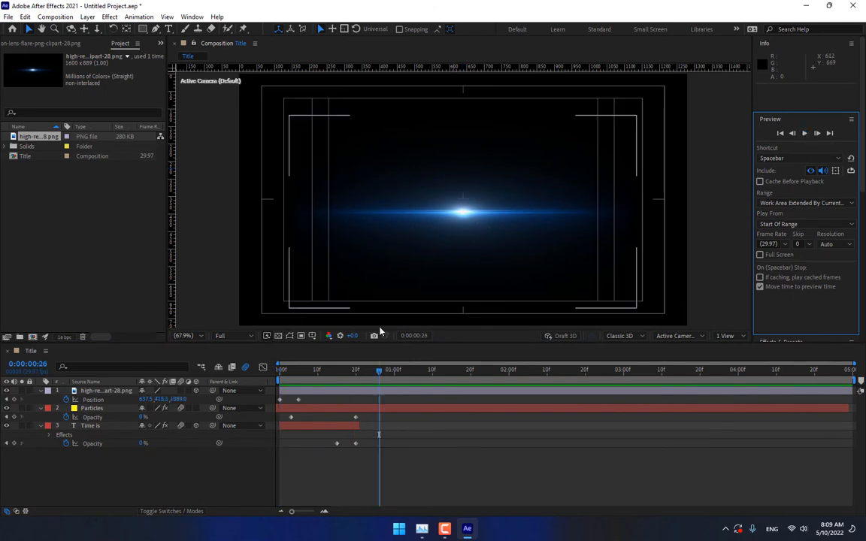
drag(285, 370, 299, 374)
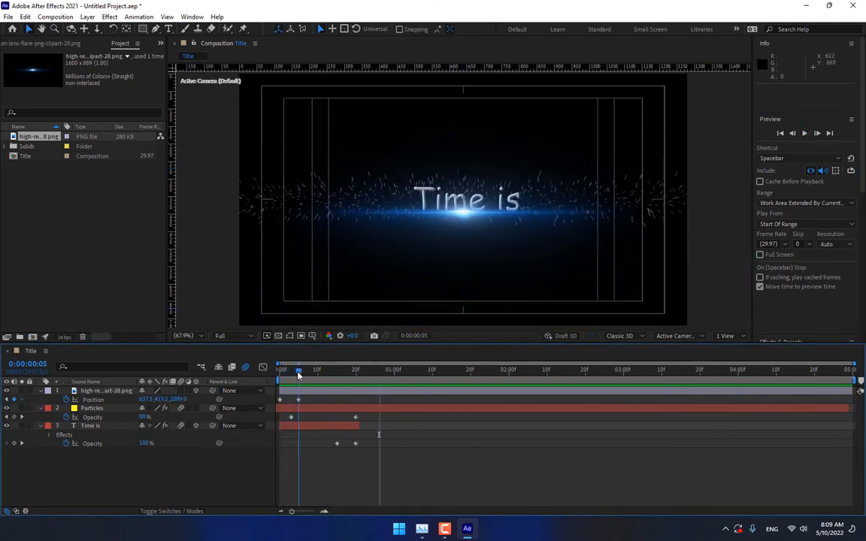
click(104, 393)
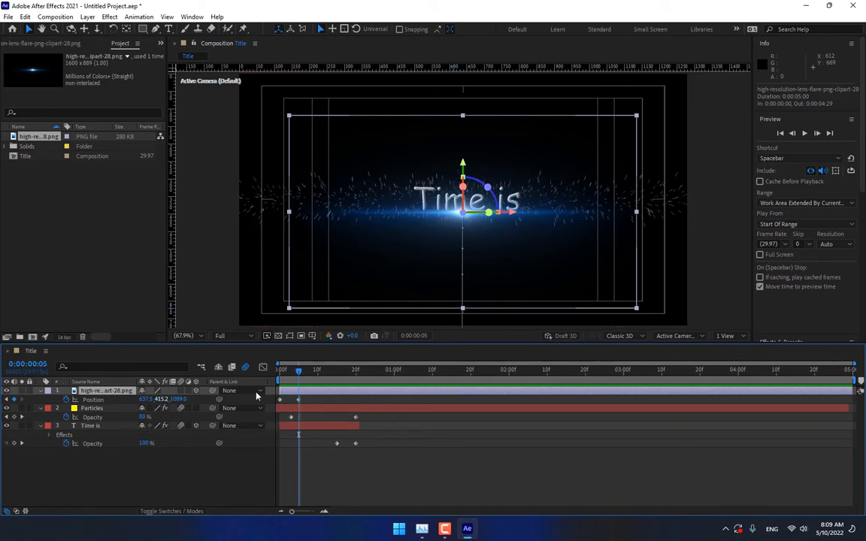
- Keyframe the flare's Position at 467.5, 415.2, 1089.0 on frame 15 and straighten the motion path by adjusting the frame 5 keyframe's handles
drag(300, 374, 337, 374)
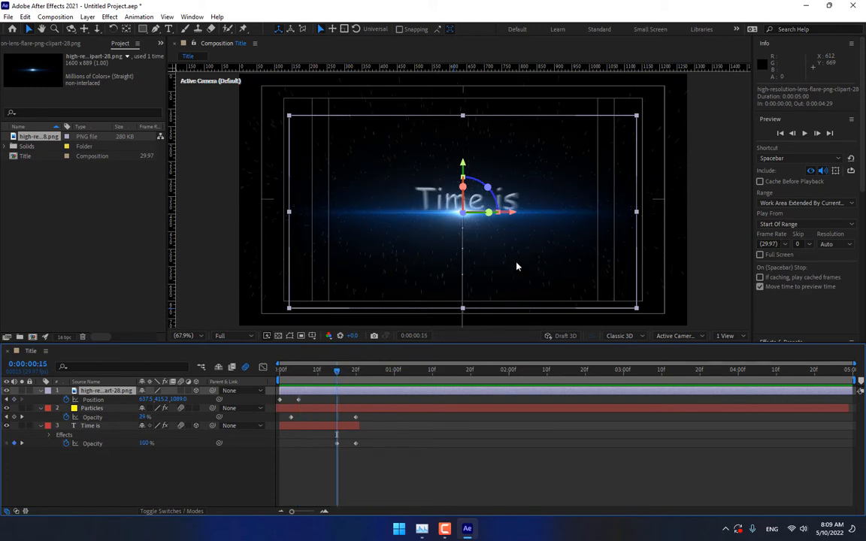
drag(514, 214, 454, 216)
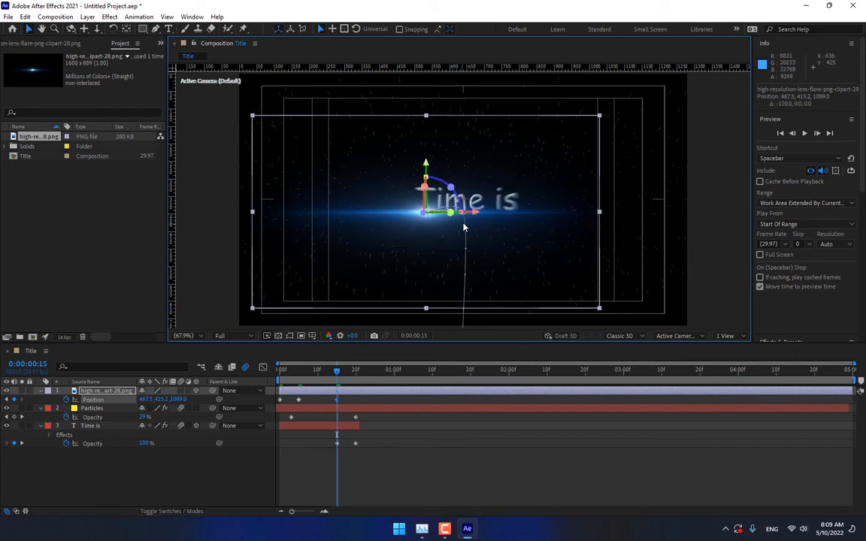
scroll(451, 210, up, 3)
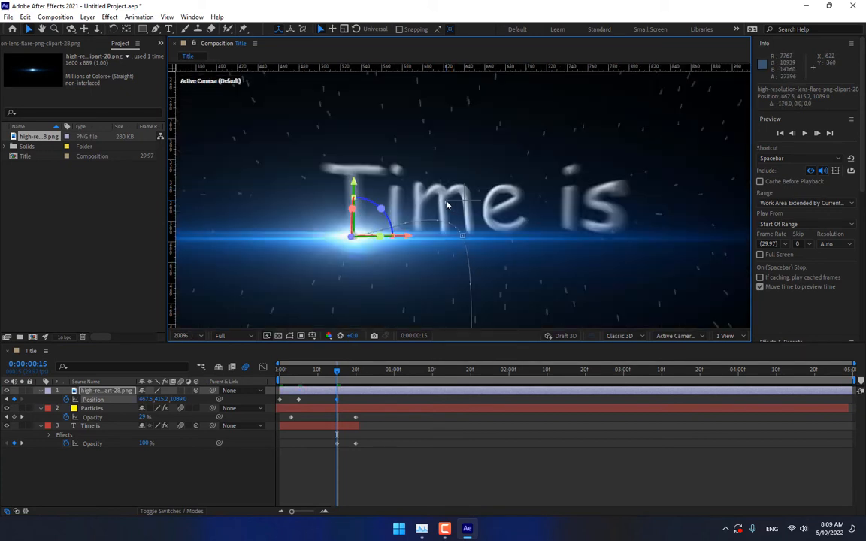
drag(446, 204, 446, 232)
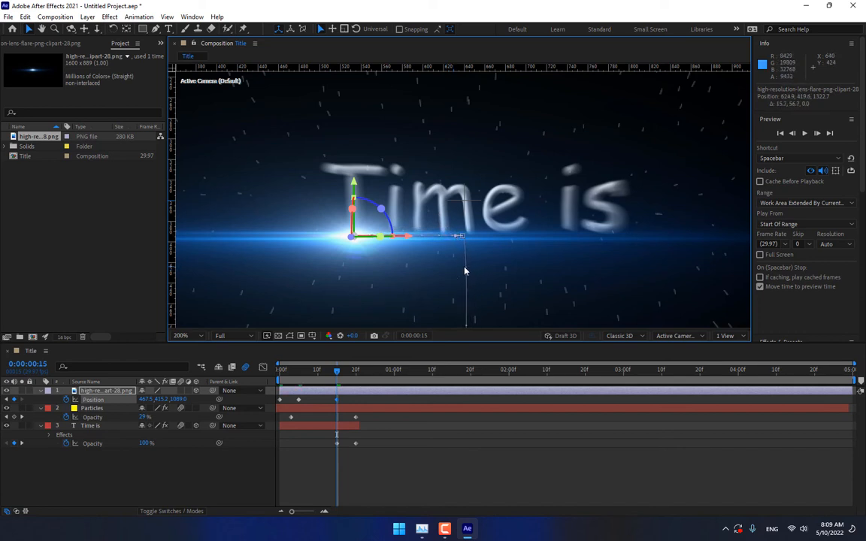
click(464, 236)
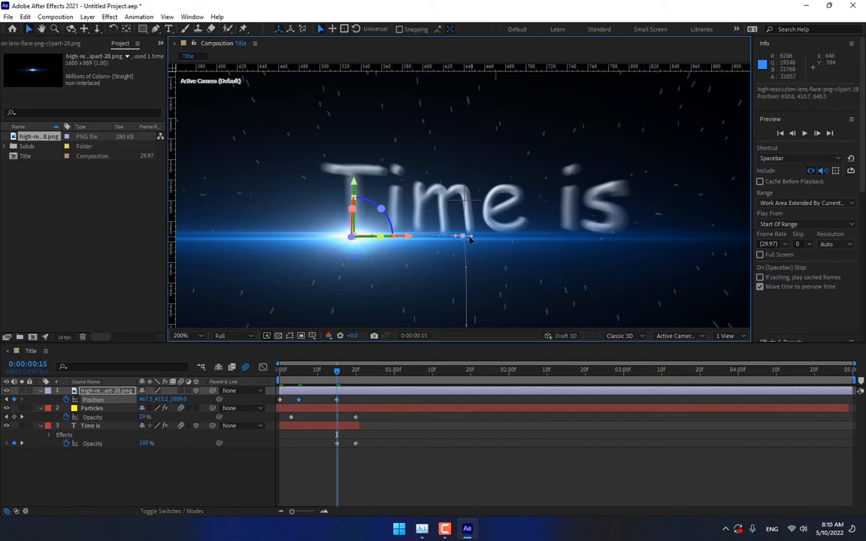
drag(467, 241, 462, 239)
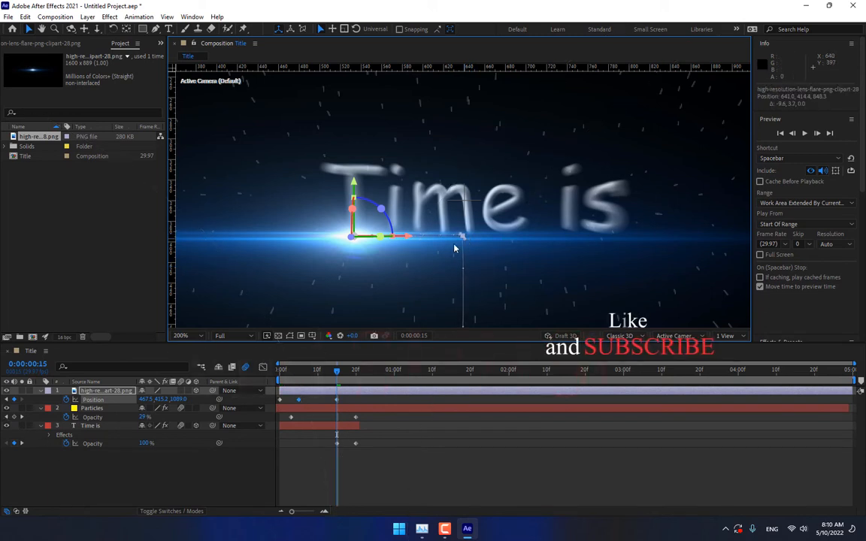
scroll(450, 253, down, 2)
click(430, 476)
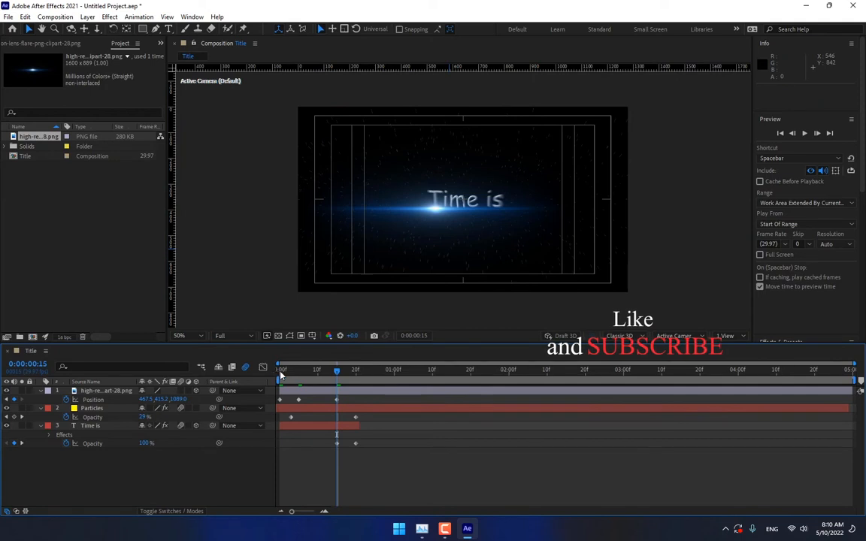
- Preview the flare's entrance around frames 4 and 5, and enable motion blur for the flare layer
click(298, 370)
mouse_move(297, 375)
mouse_down()
mouse_move(326, 374)
mouse_move(279, 378)
mouse_move(294, 376)
mouse_up()
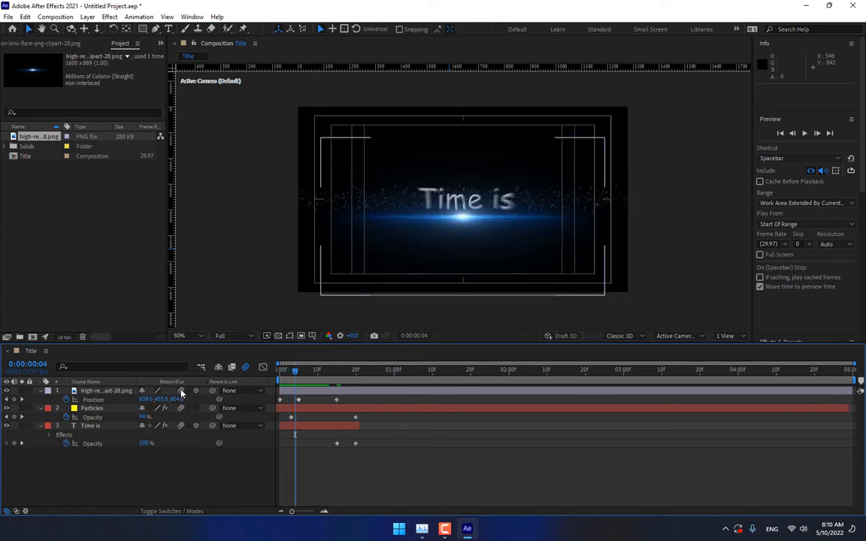
click(181, 391)
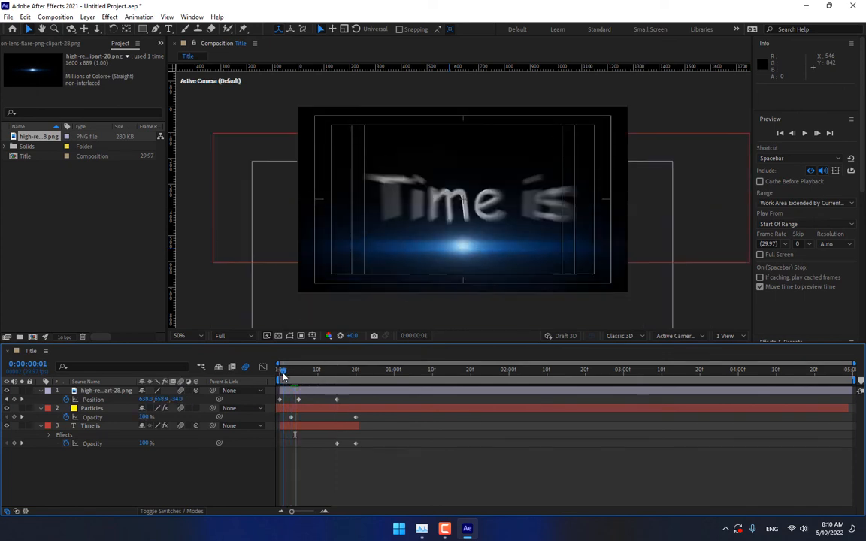
- Keyframe the flare layer's Opacity at 100% on frame 5 and at 0% on frame 19
mouse_move(295, 376)
mouse_down()
mouse_move(307, 376)
mouse_move(299, 378)
mouse_up()
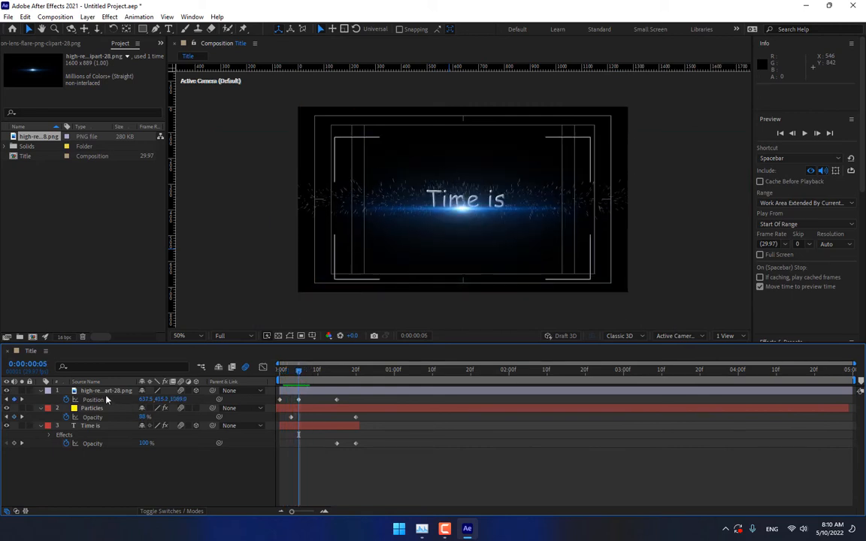
click(106, 390)
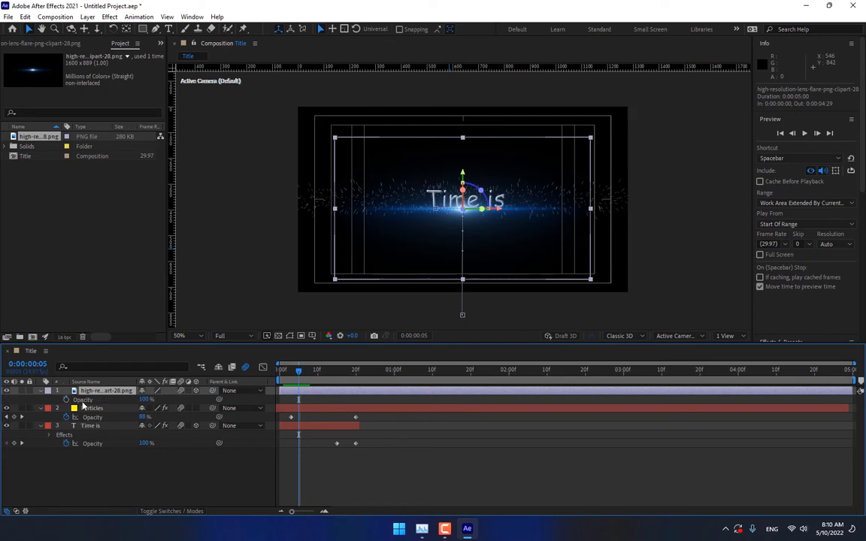
click(67, 400)
drag(301, 376, 355, 376)
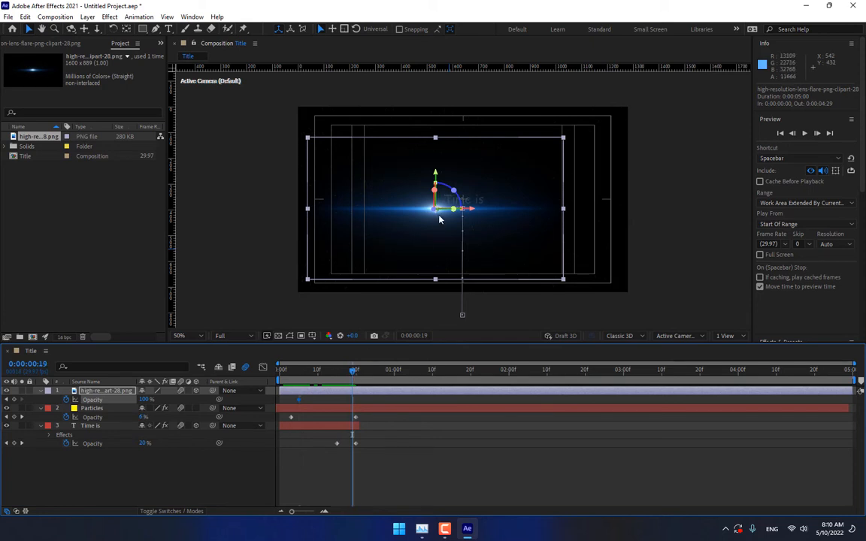
mouse_move(434, 212)
mouse_down()
mouse_move(449, 215)
mouse_move(443, 209)
mouse_up()
drag(793, 185, 849, 183)
drag(147, 400, 98, 426)
click(329, 491)
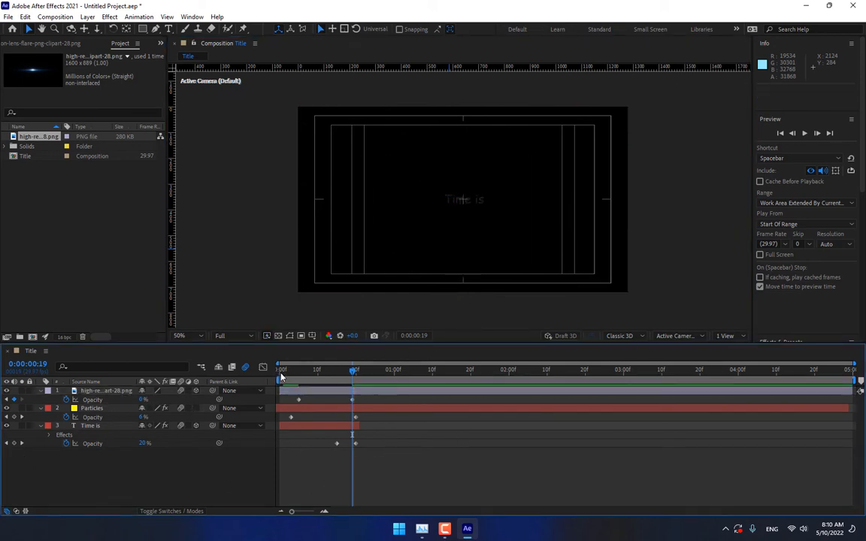
- Trim the ends of the flare and Particles layers to frame 20, and preview the early frames of the animation
drag(281, 378, 315, 387)
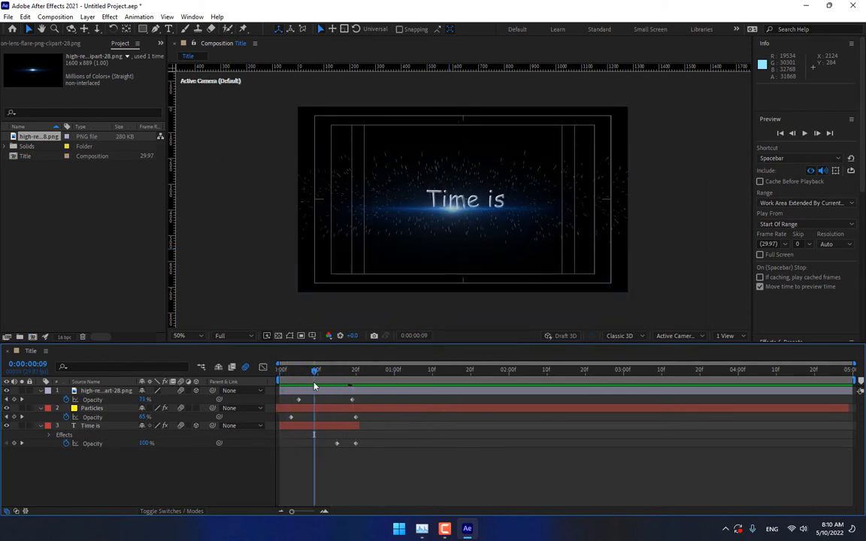
click(355, 371)
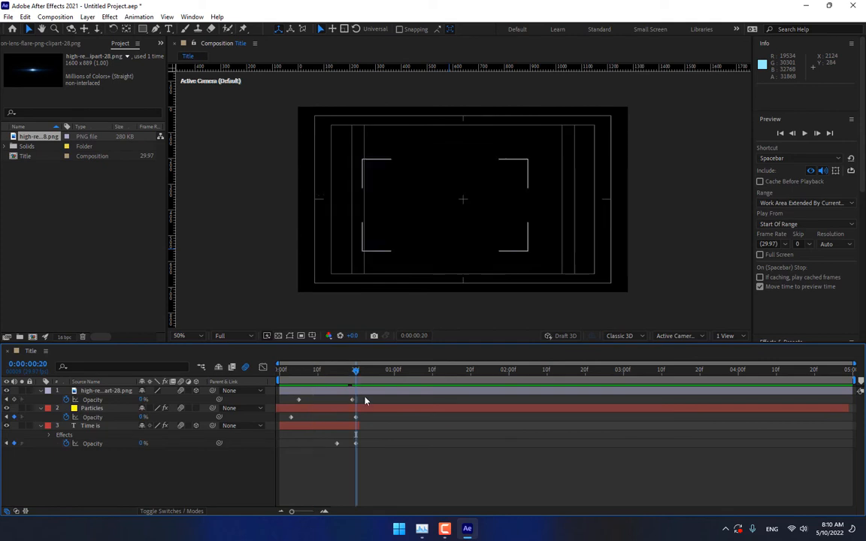
click(366, 391)
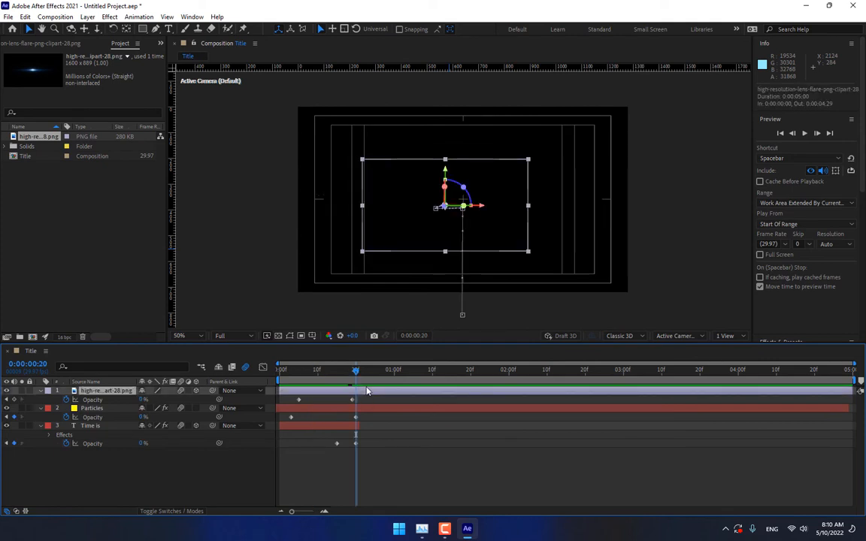
click(378, 410)
key(alt+space)
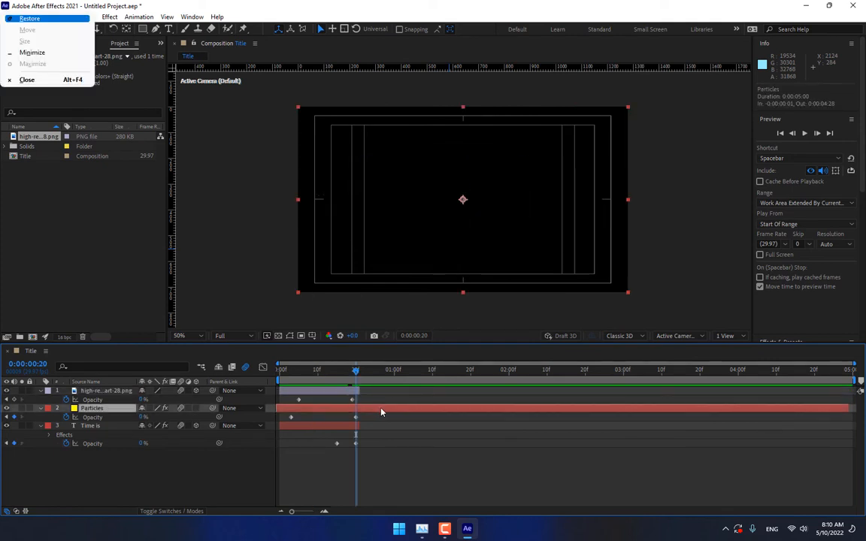
key(Escape)
key(alt+])
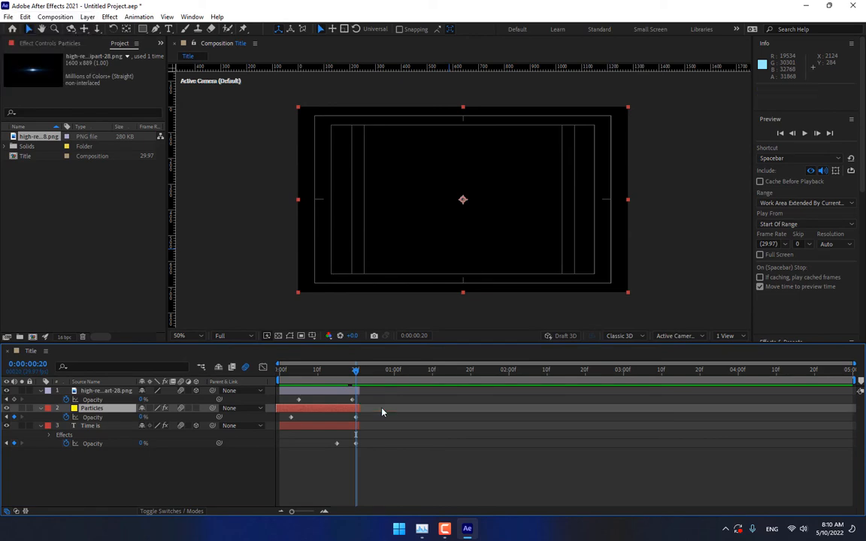
click(387, 483)
mouse_move(295, 375)
mouse_down()
mouse_move(276, 377)
mouse_move(319, 376)
mouse_move(310, 376)
mouse_up()
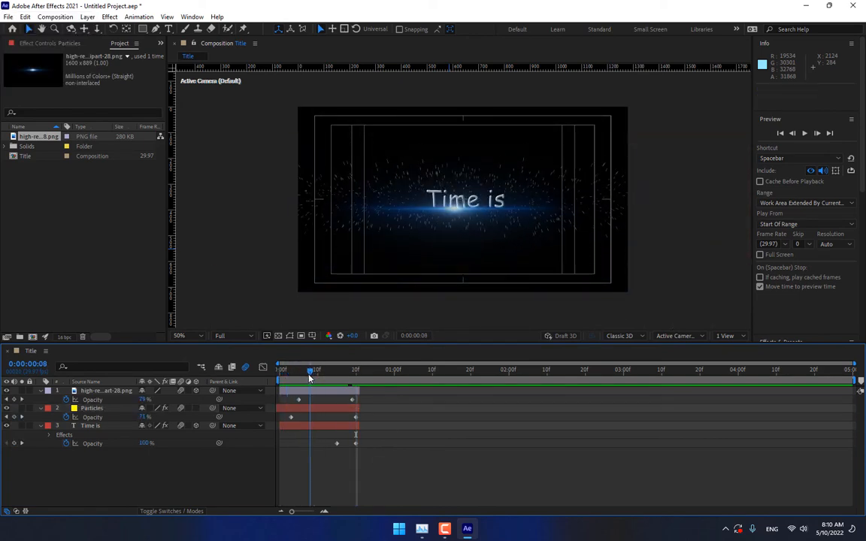
- Import 2f429a73afa8524edcc95475aec032df.jpg from the Desktop and place it over the composition as the uppermost layer
double_click(34, 231)
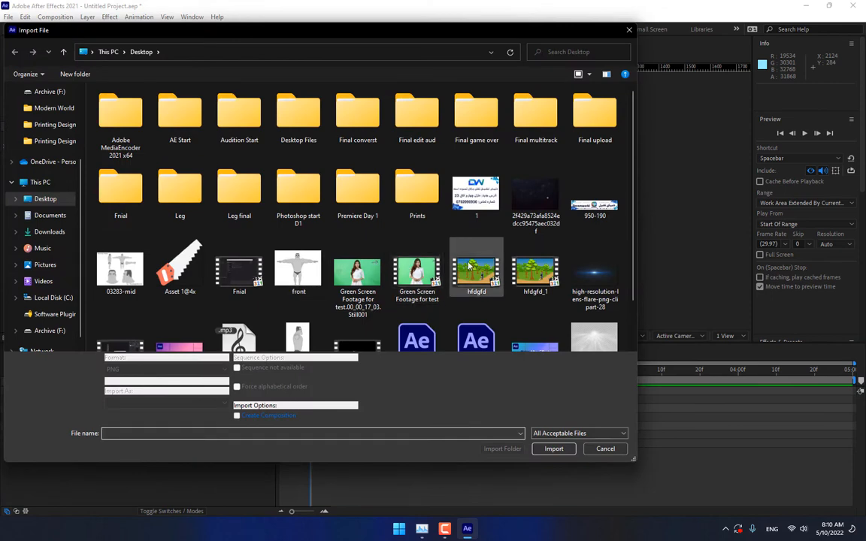
scroll(384, 274, down, 1)
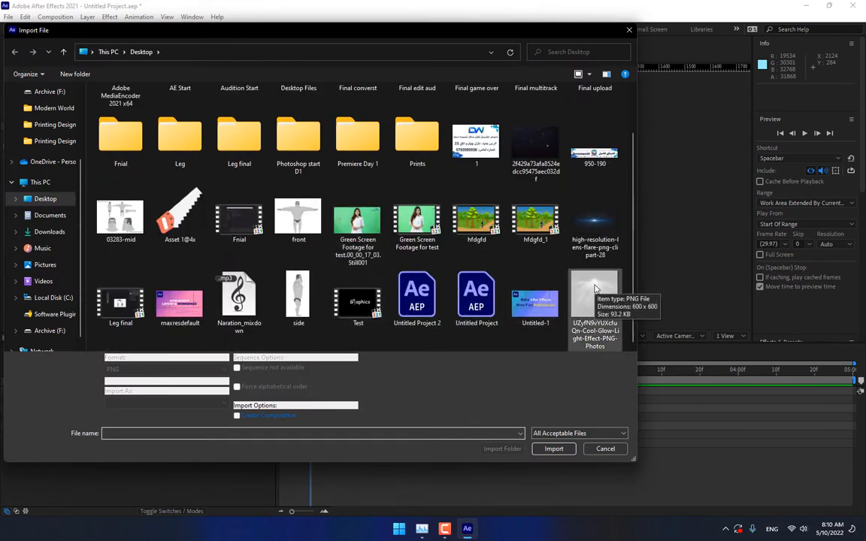
click(595, 289)
double_click(539, 146)
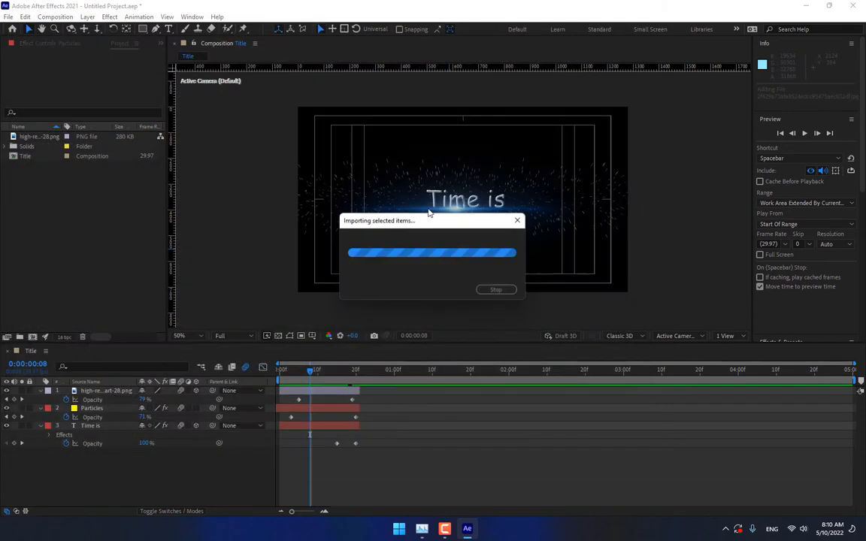
drag(45, 137, 480, 221)
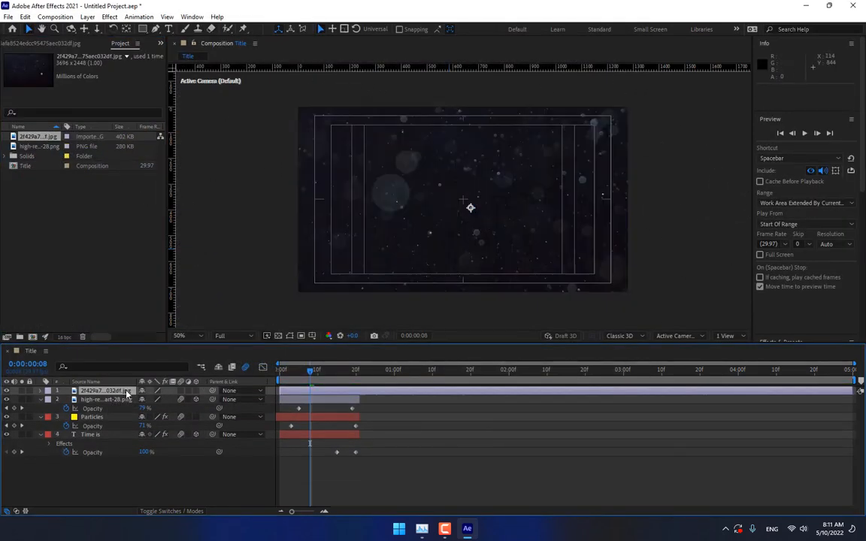
- Set the blending mode of the imported JPG layer to Add
key(F4)
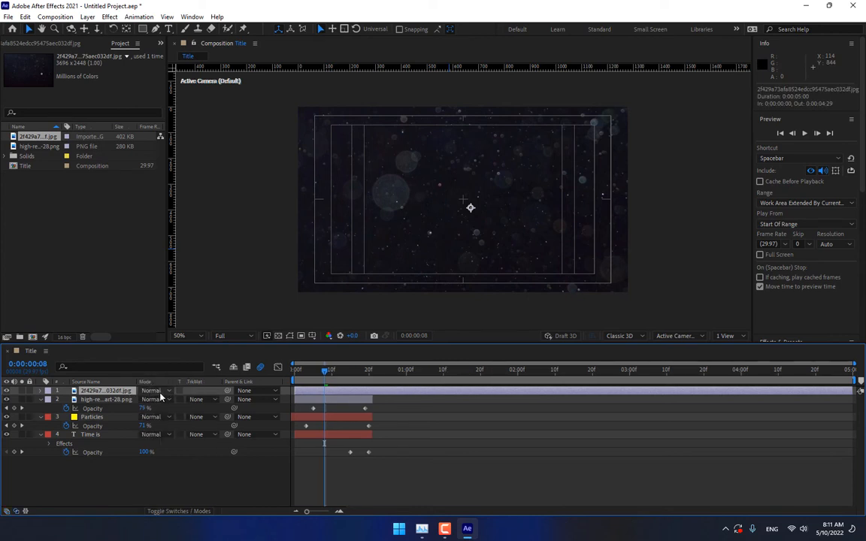
click(158, 392)
click(189, 169)
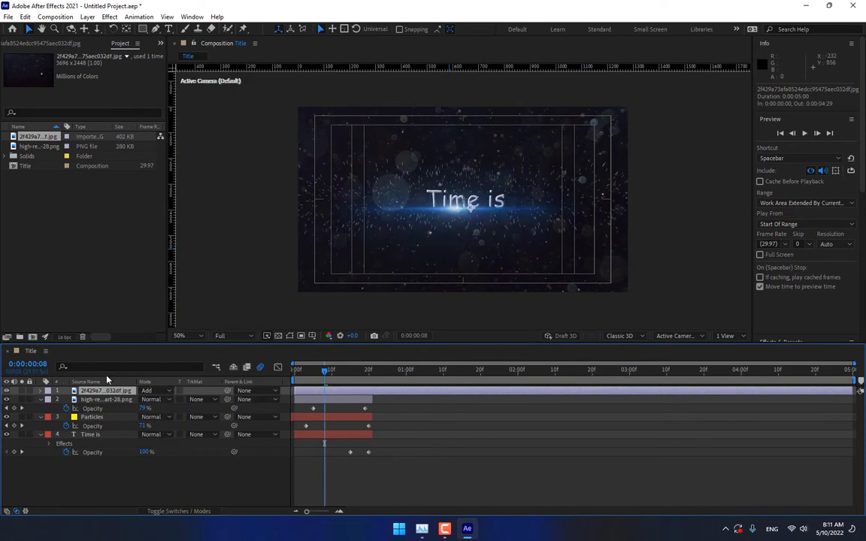
- Scale the JPG background layer to 49% and preview the animation up to frame 6
click(96, 391)
key(s)
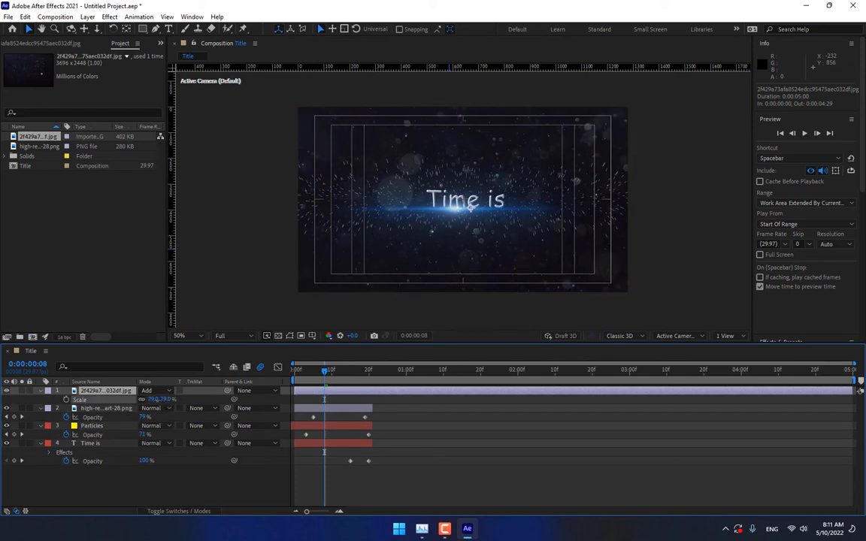
mouse_move(148, 400)
mouse_down()
mouse_move(136, 400)
mouse_move(146, 400)
mouse_up()
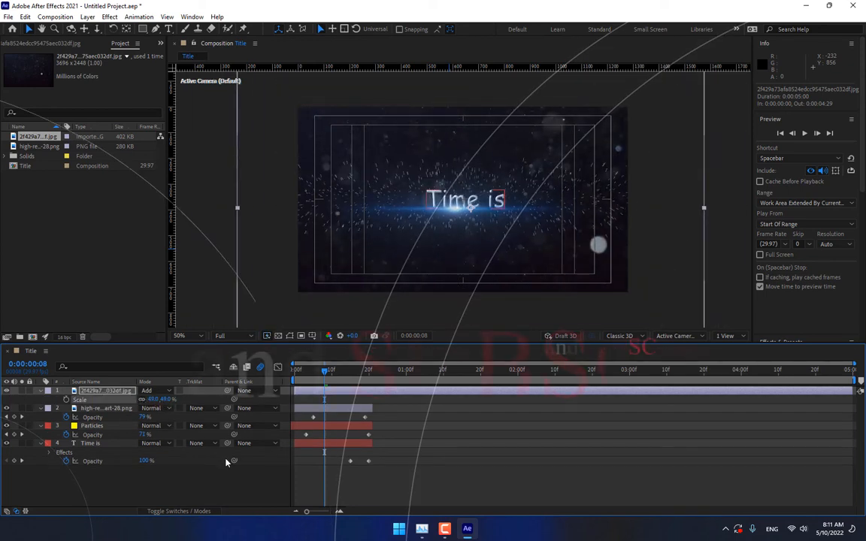
click(295, 489)
mouse_move(300, 373)
mouse_down()
mouse_move(285, 375)
mouse_move(362, 374)
mouse_move(298, 374)
mouse_move(316, 374)
mouse_up()
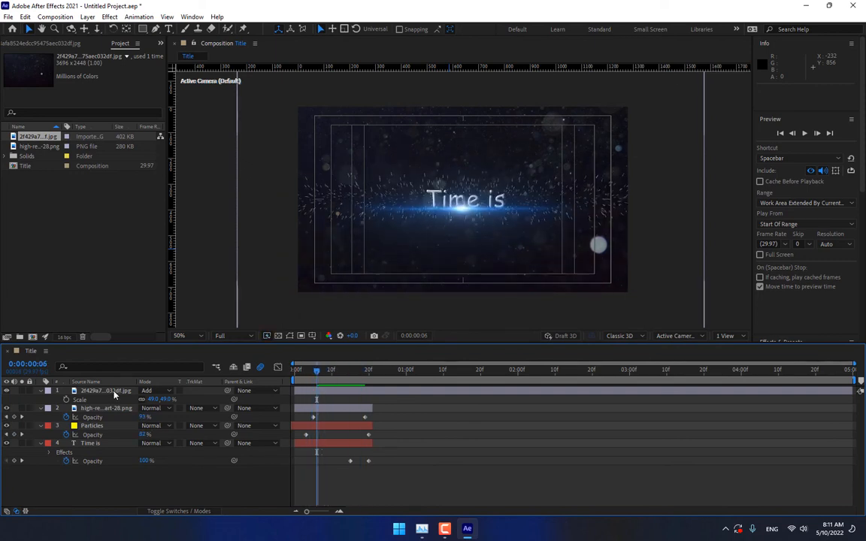
- Reduce the JPG background layer's Opacity to 72%
click(100, 392)
key(t)
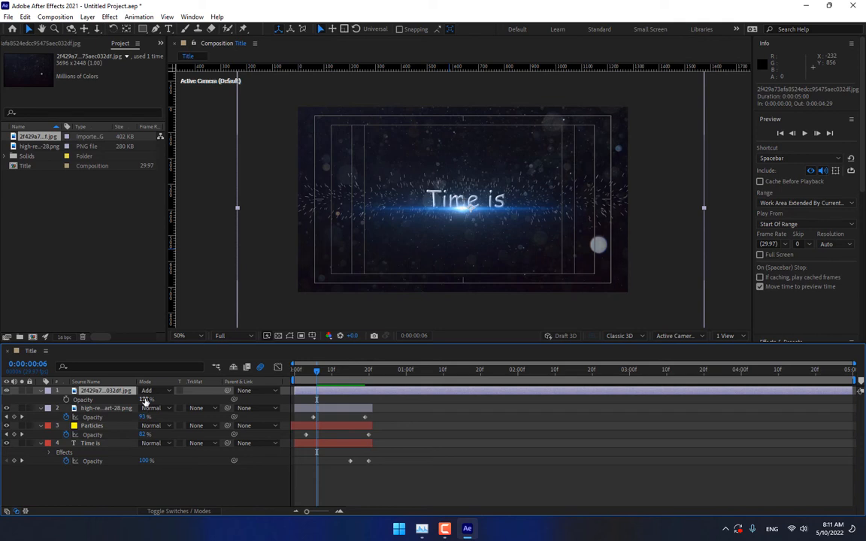
mouse_move(146, 400)
mouse_down()
mouse_move(126, 400)
mouse_move(135, 400)
mouse_up()
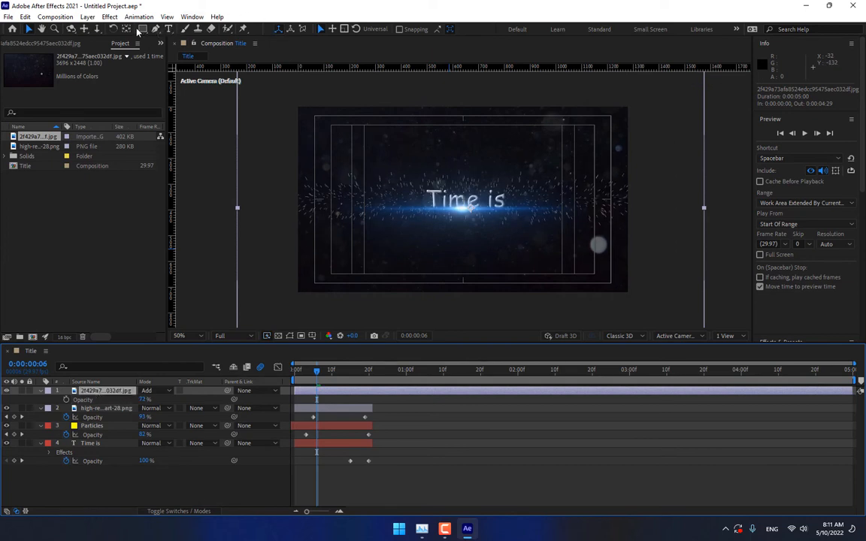
- Draw a large circular mask centred on the title on the JPG background layer, and set its mode to Subtract
drag(142, 29, 162, 50)
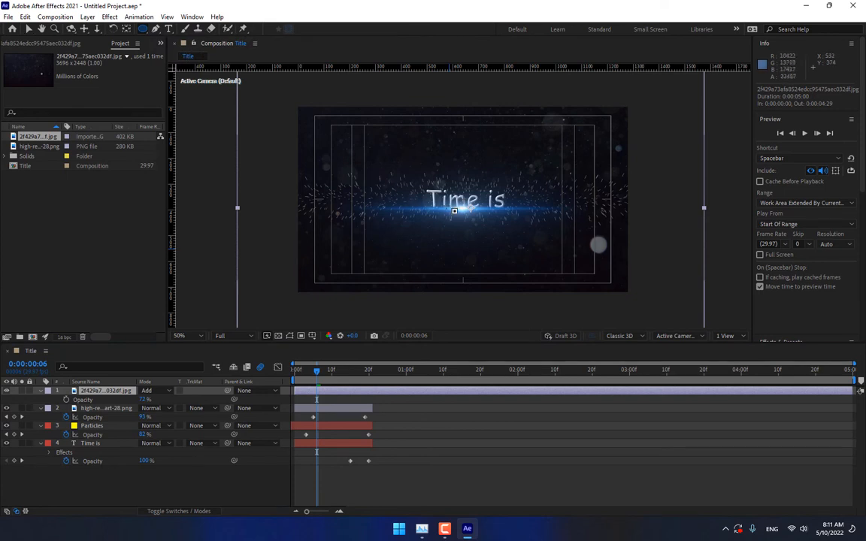
drag(467, 202, 581, 292)
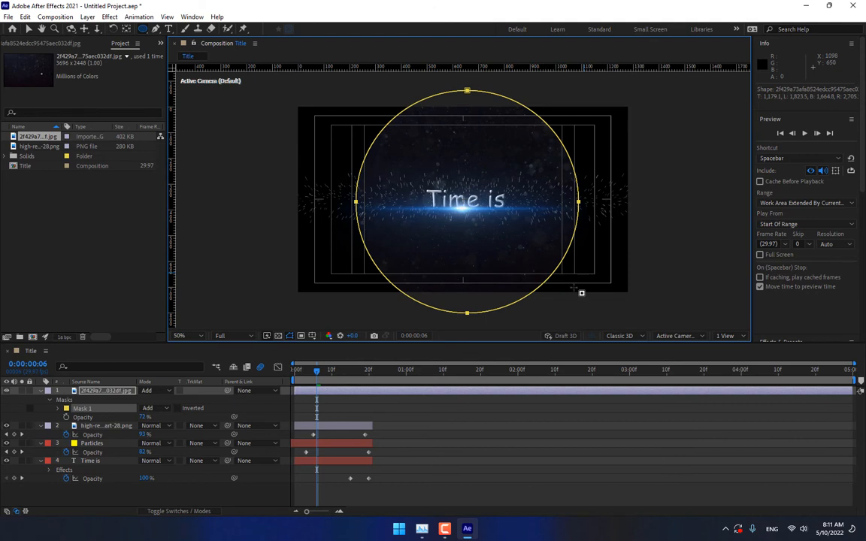
click(163, 412)
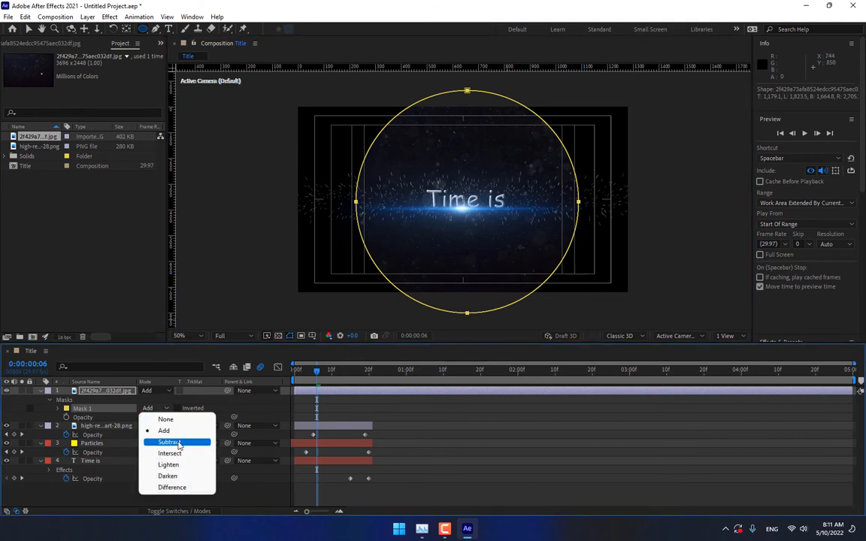
click(179, 444)
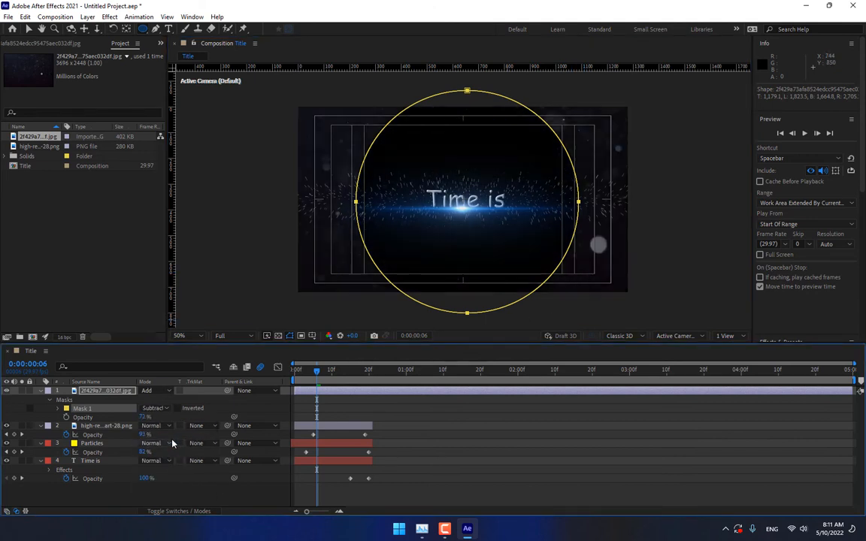
- Set the Mask Feather of Mask 1 on the JPG background layer to 443 pixels
key(m)
key(m)
key(m)
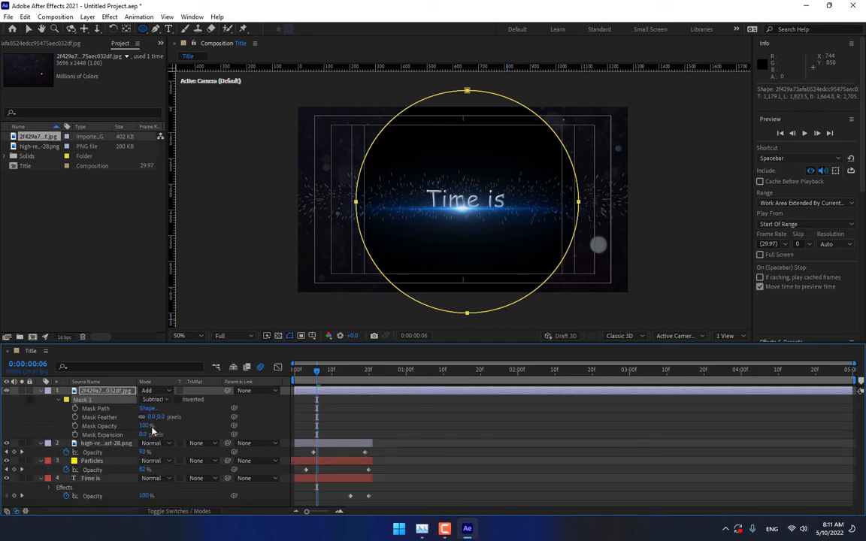
drag(161, 418, 198, 418)
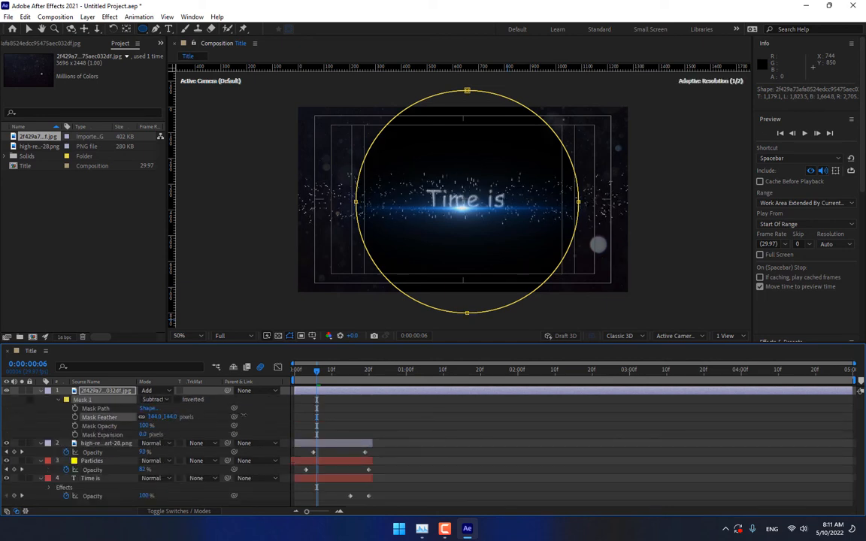
click(468, 464)
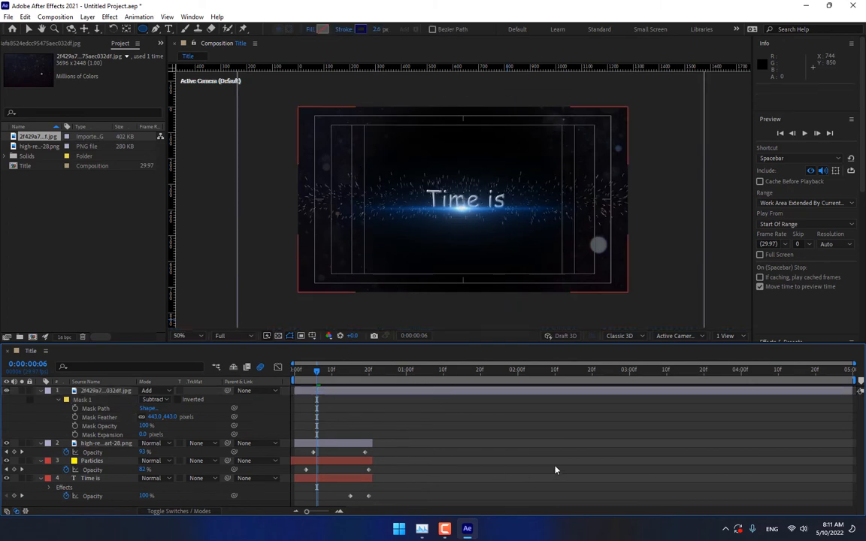
- Import the Cool-Glow-Light-Effect PNG image from the Desktop folder into the project
double_click(113, 257)
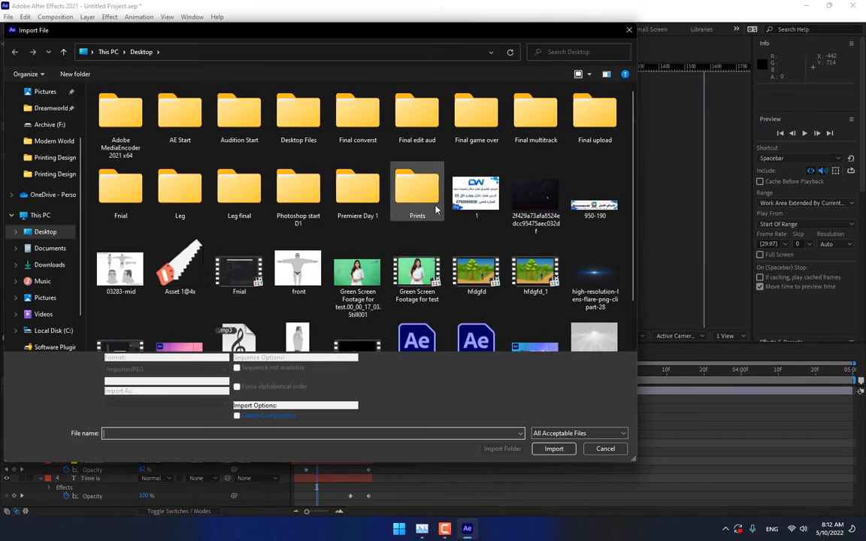
scroll(586, 280, down, 1)
double_click(586, 282)
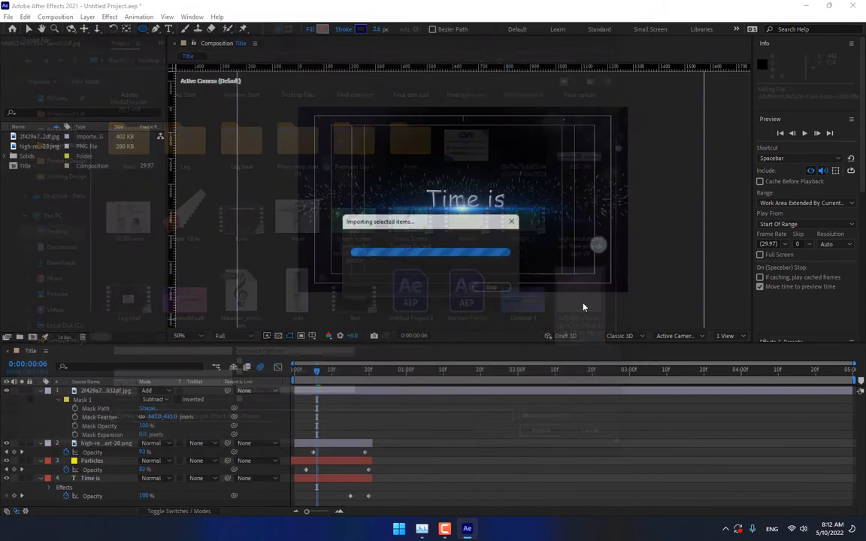
drag(49, 179, 356, 237)
click(154, 391)
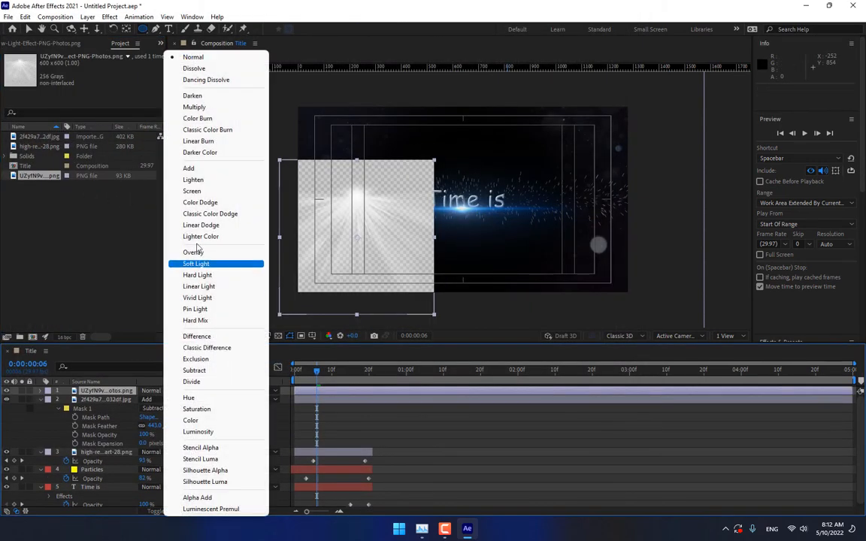
click(210, 169)
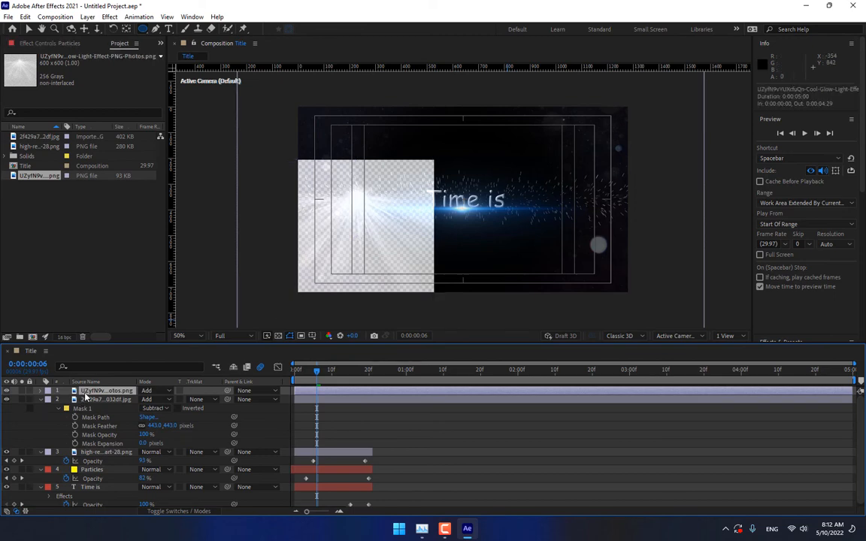
key(Delete)
- Collapse the JPG background layer's properties and preview the title animation over its first 21 frames
click(42, 392)
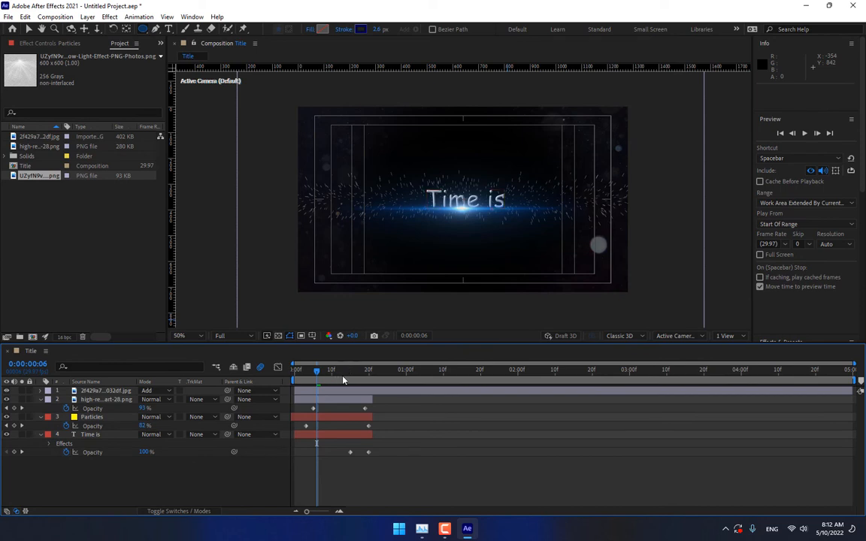
drag(343, 380, 372, 380)
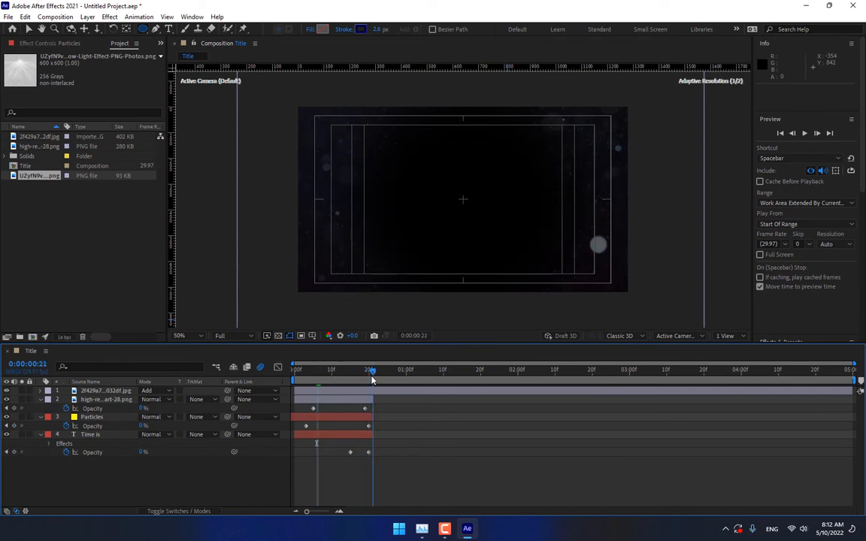
key(space)
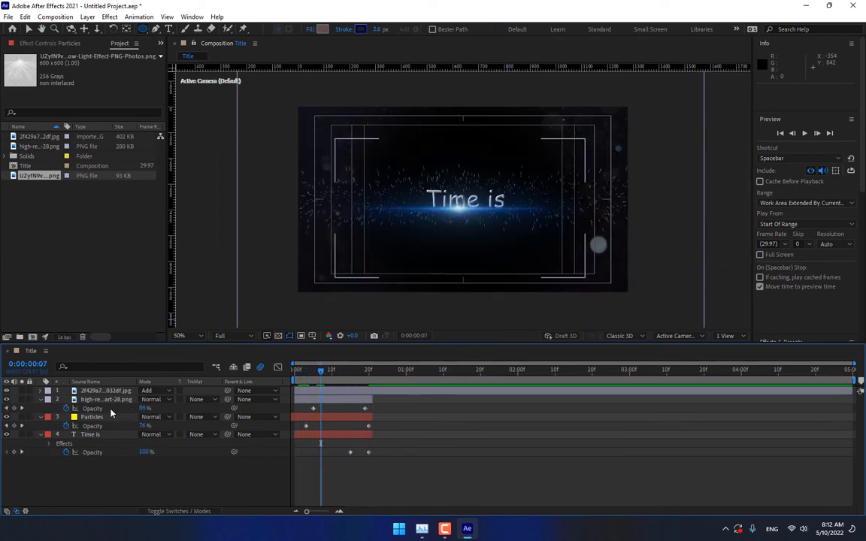
- Duplicate the lens flare, Particles and Time is layers together and shift the copies in time to start at 0:00:00:17
click(41, 418)
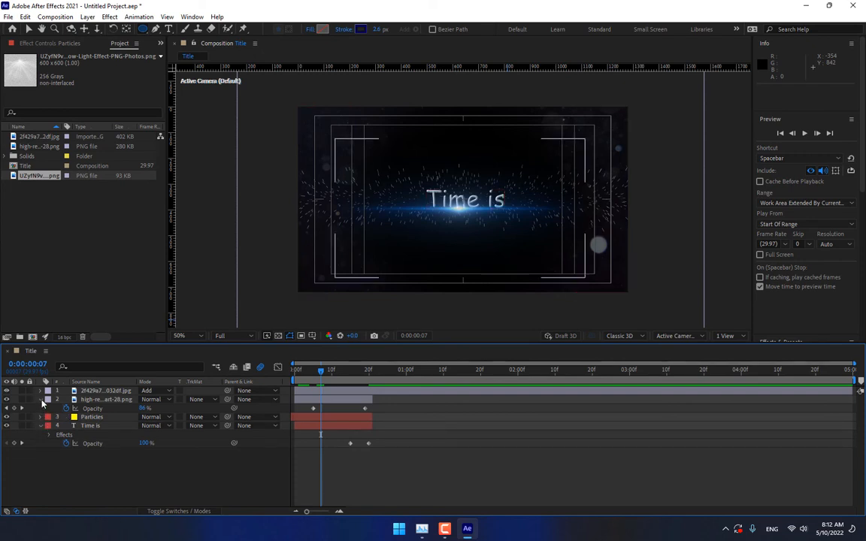
click(40, 400)
click(96, 400)
shift+click(97, 417)
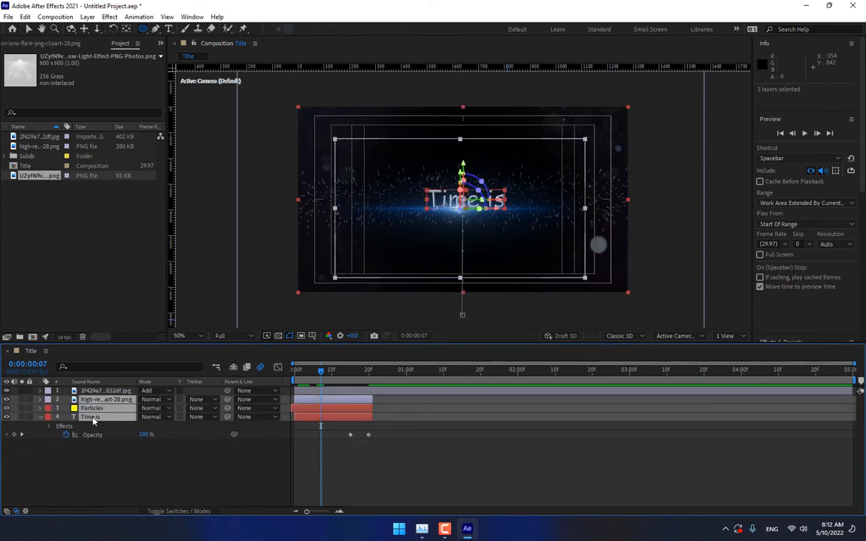
click(40, 417)
mouse_move(358, 371)
mouse_down()
mouse_move(369, 371)
mouse_move(363, 374)
mouse_up()
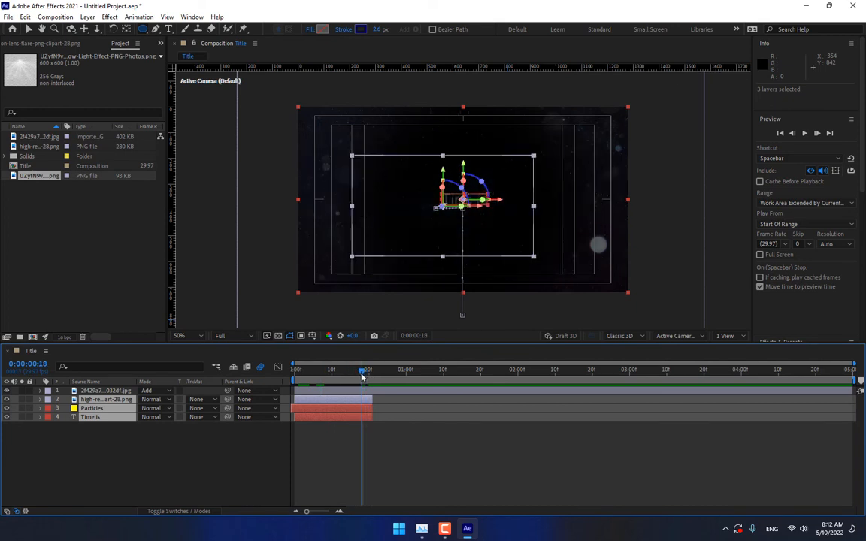
key(ctrl+d)
drag(310, 403, 396, 373)
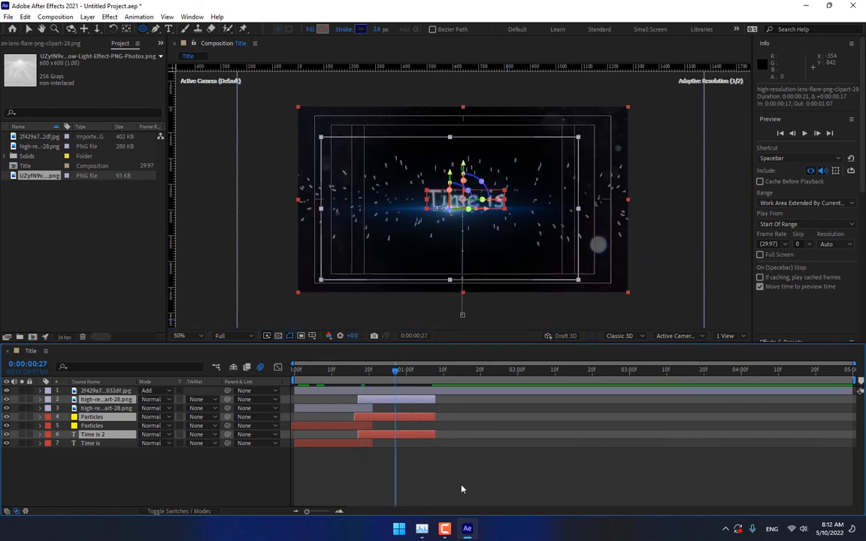
click(461, 489)
- Change the text of the duplicated Time is 2 layer to "Now After Effects"
key(v)
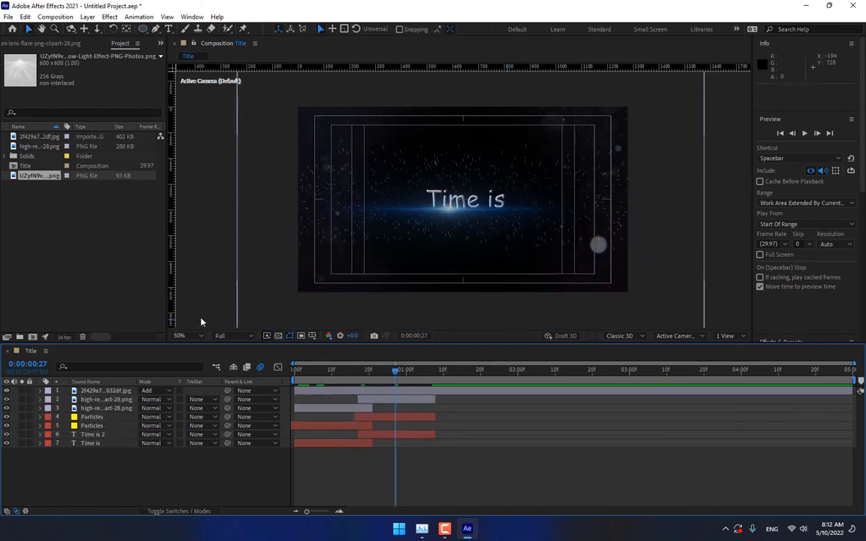
click(93, 435)
double_click(450, 206)
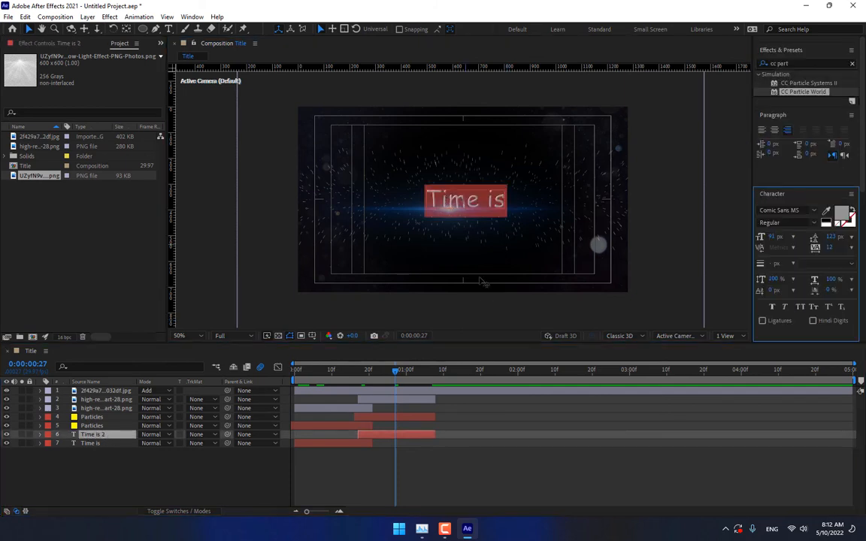
text(Now)
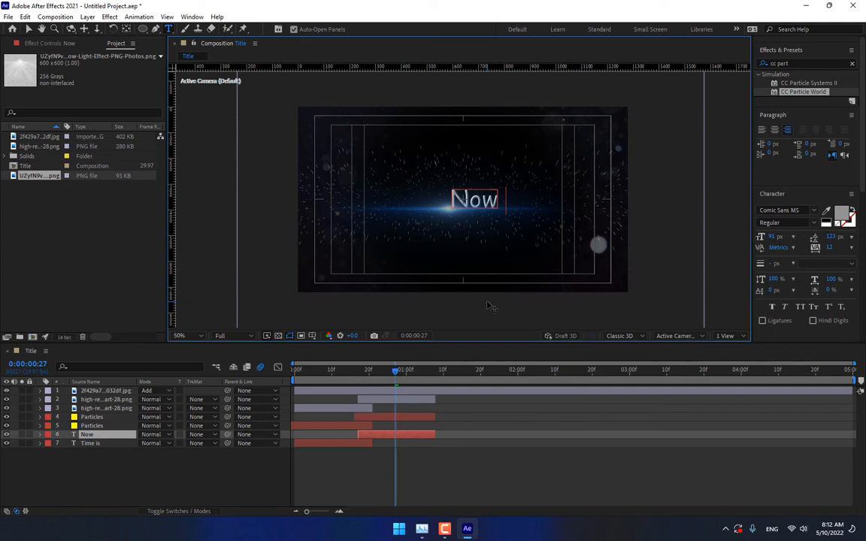
text( A)
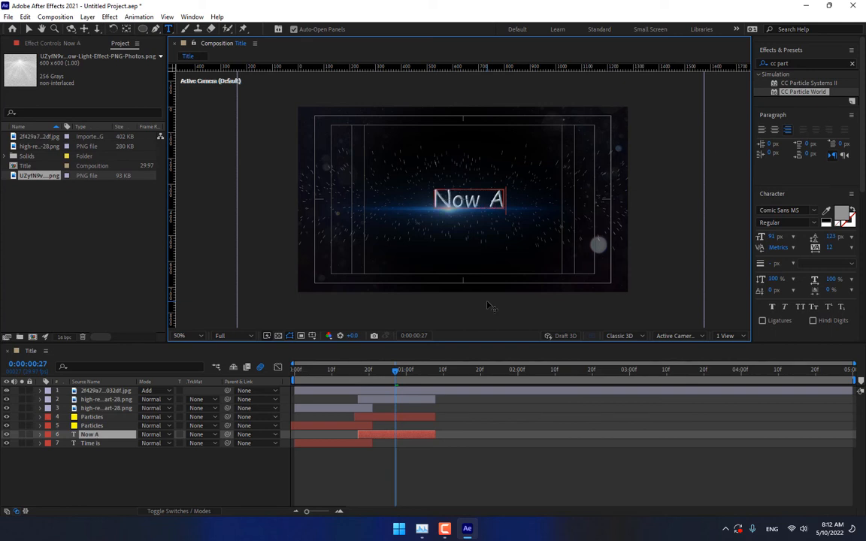
text(fter)
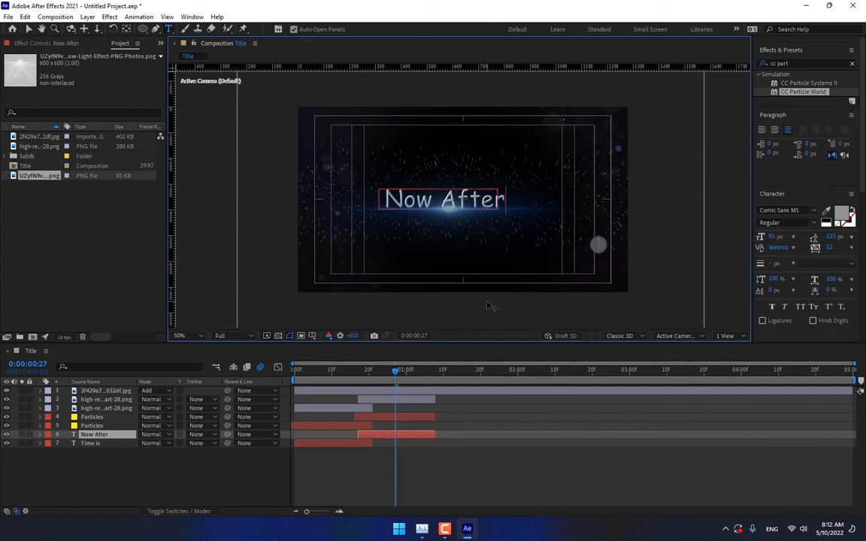
text( Effects)
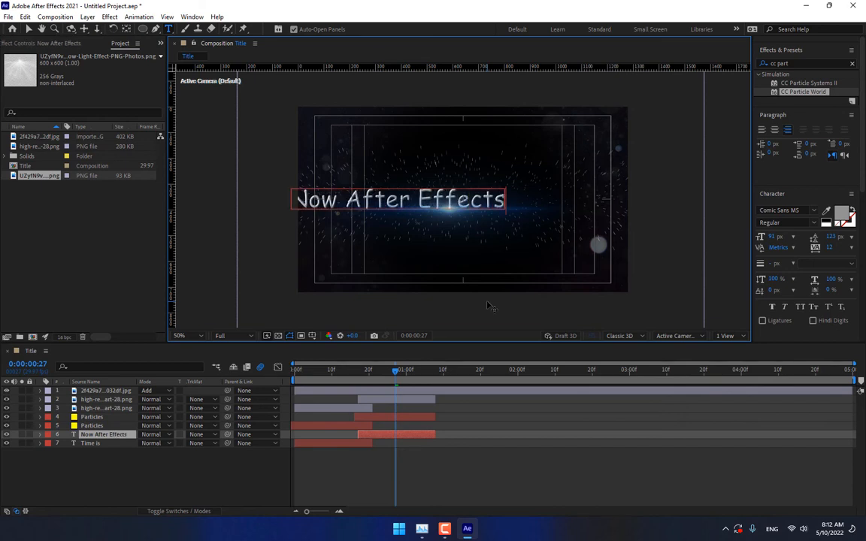
click(27, 29)
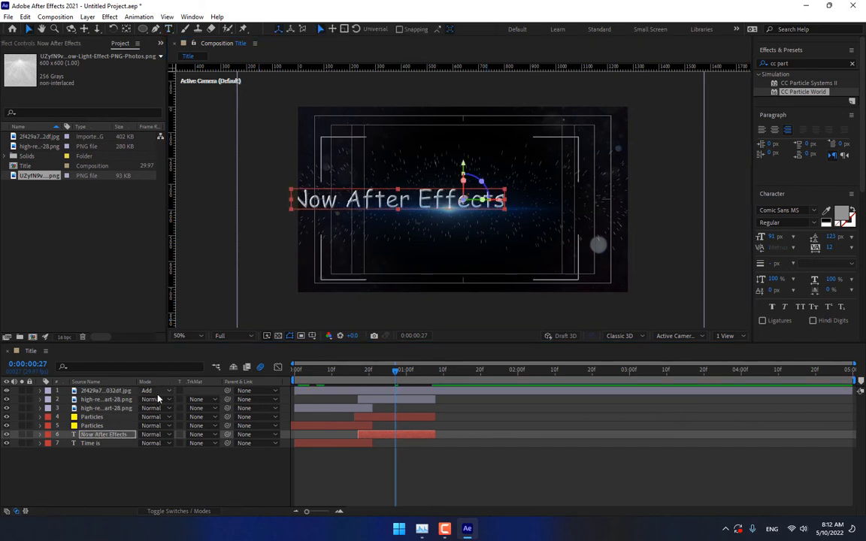
- Centre the Now After Effects text by setting its Anchor Point X to -413.5, and preview the animation up to 0:00:01:04
key(a)
drag(148, 444, 154, 444)
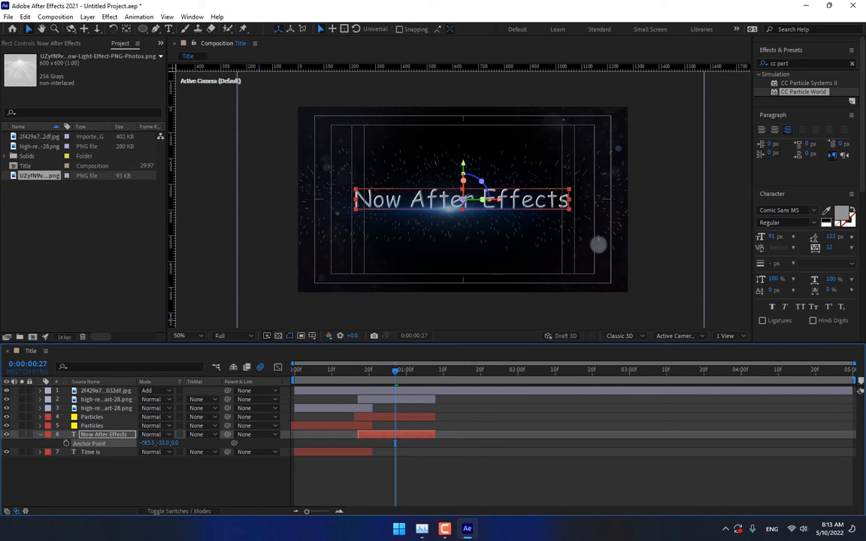
click(460, 467)
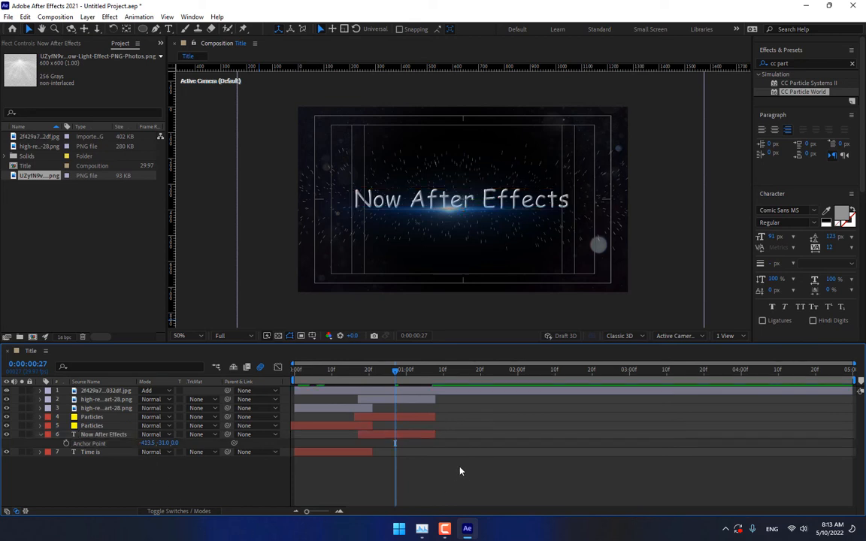
drag(293, 377, 422, 377)
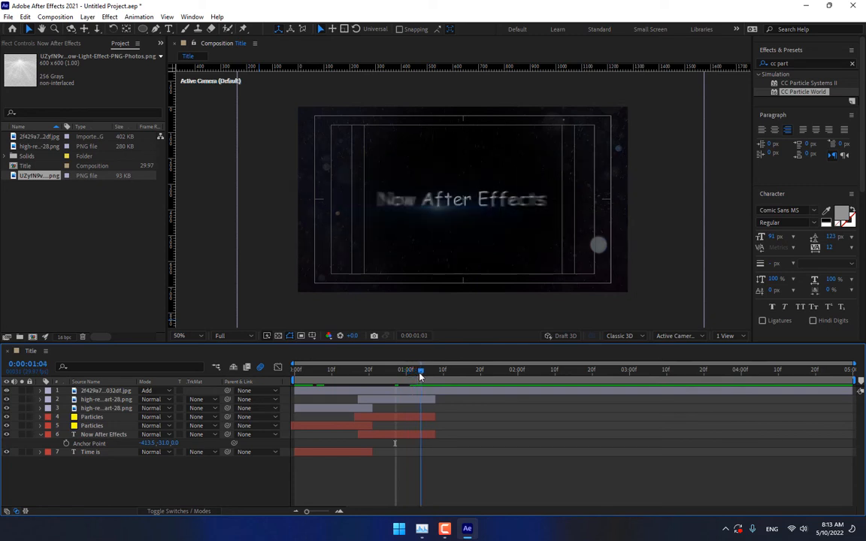
click(397, 400)
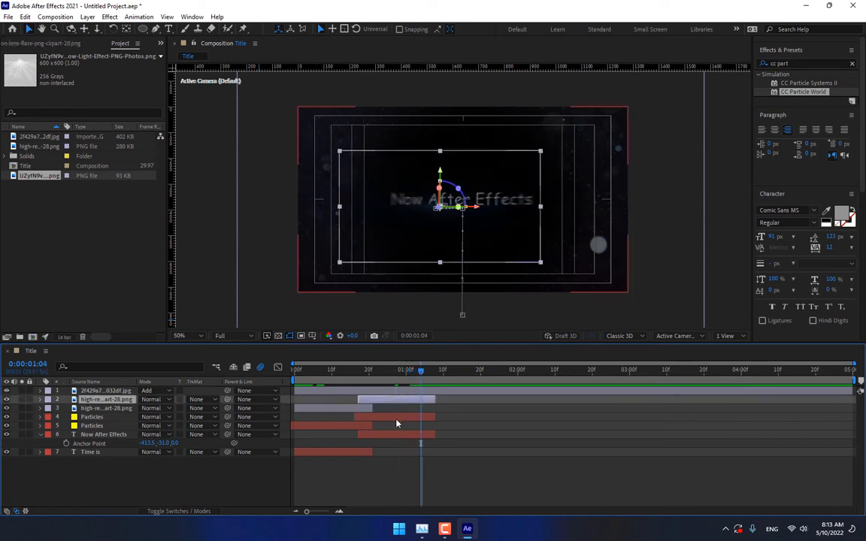
shift+click(396, 418)
ctrl+click(396, 438)
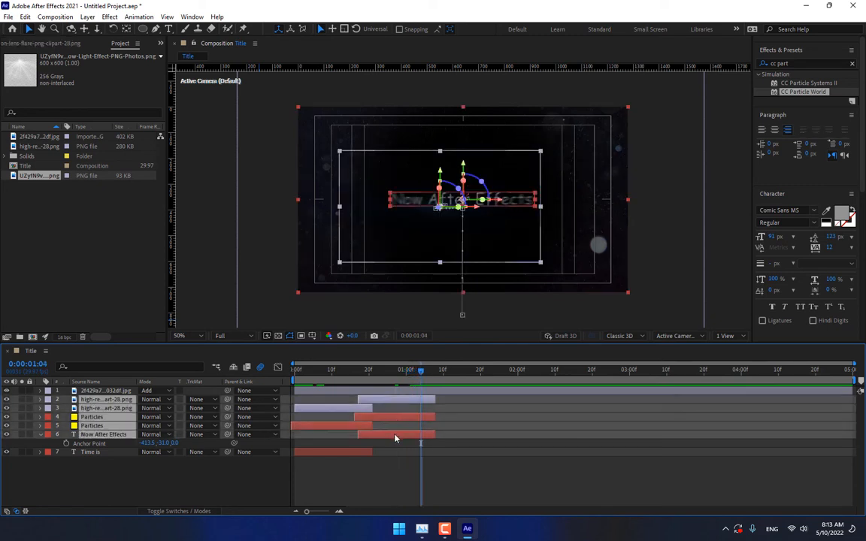
click(136, 503)
- Duplicate the second lens flare, second Particles and Now After Effects layers, and shift the copies to start near 0:00:01:04
click(105, 400)
ctrl+click(98, 418)
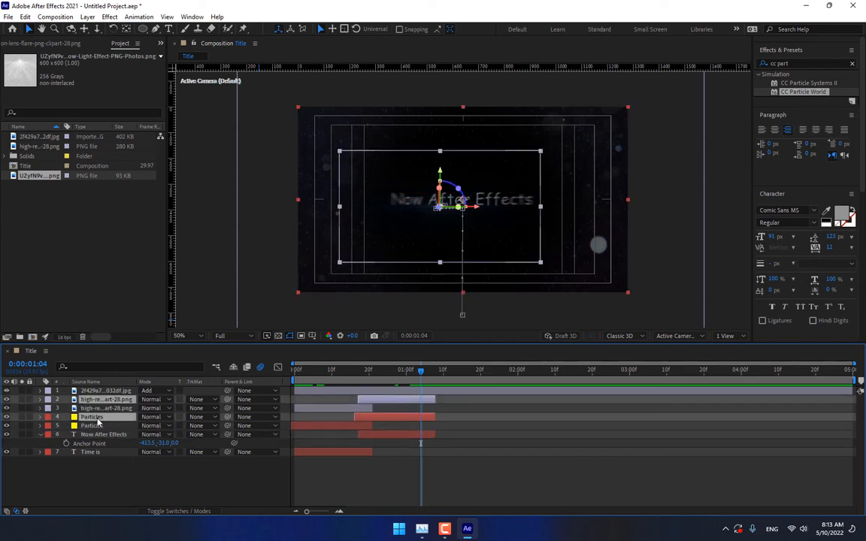
ctrl+click(98, 435)
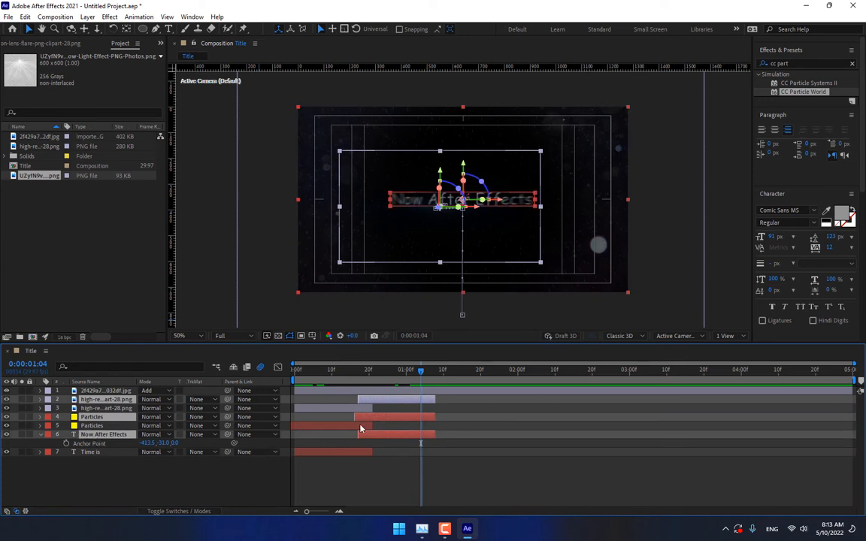
key(ctrl+d)
drag(400, 400, 450, 399)
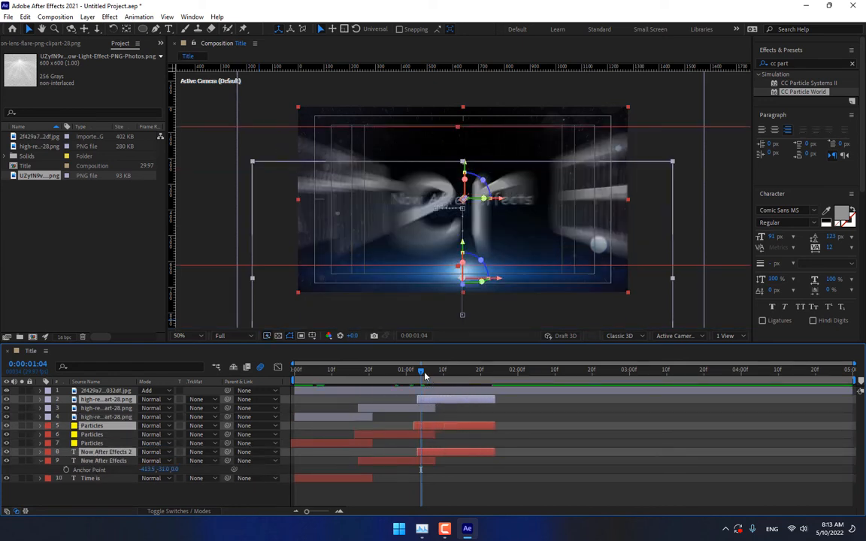
key(space)
click(558, 442)
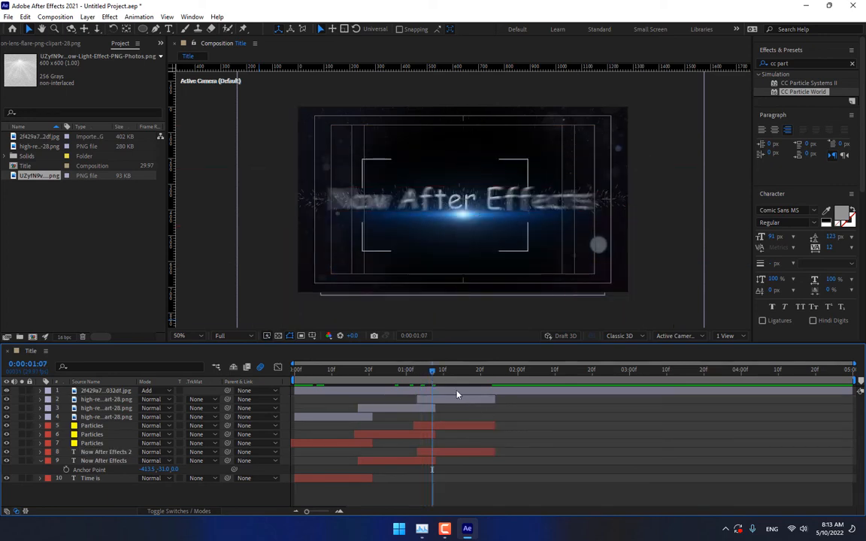
- Change the text of the duplicated Now After Effects 2 layer to "Motion Graphics"
double_click(108, 453)
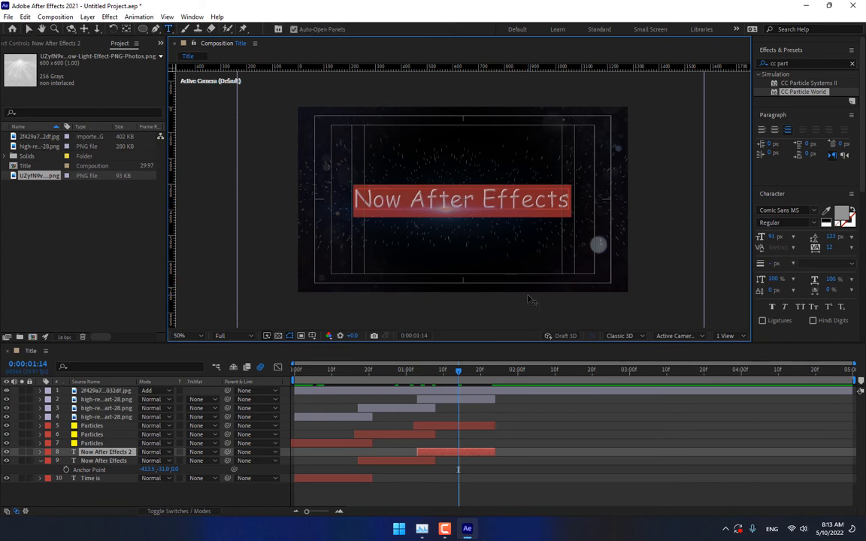
text(Moti)
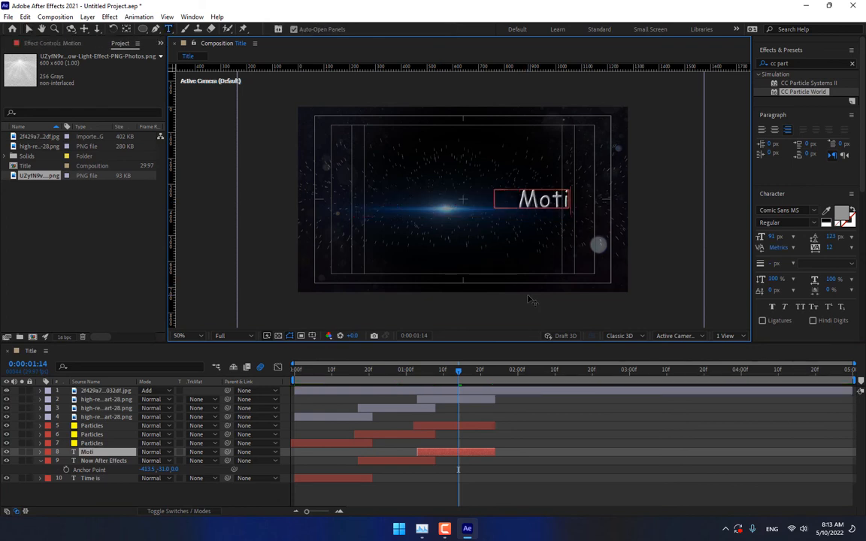
text(on GRaphics)
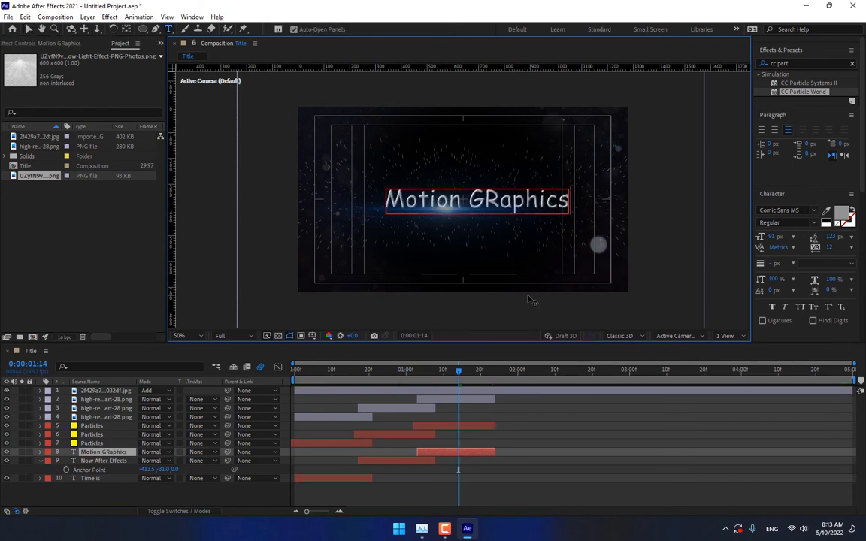
drag(499, 207, 483, 204)
text(r)
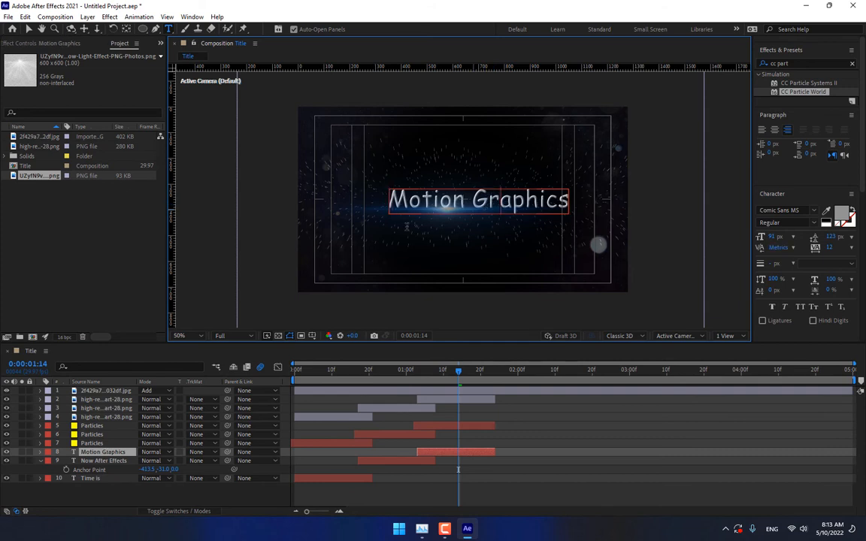
click(28, 28)
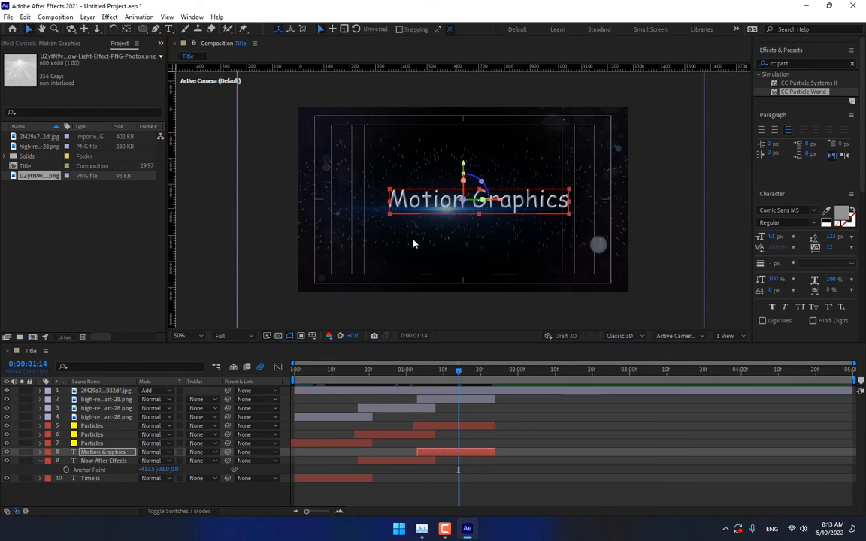
- Centre the Motion Graphics text by setting its Anchor Point X to -348.5
key(a)
drag(151, 461, 161, 460)
click(484, 492)
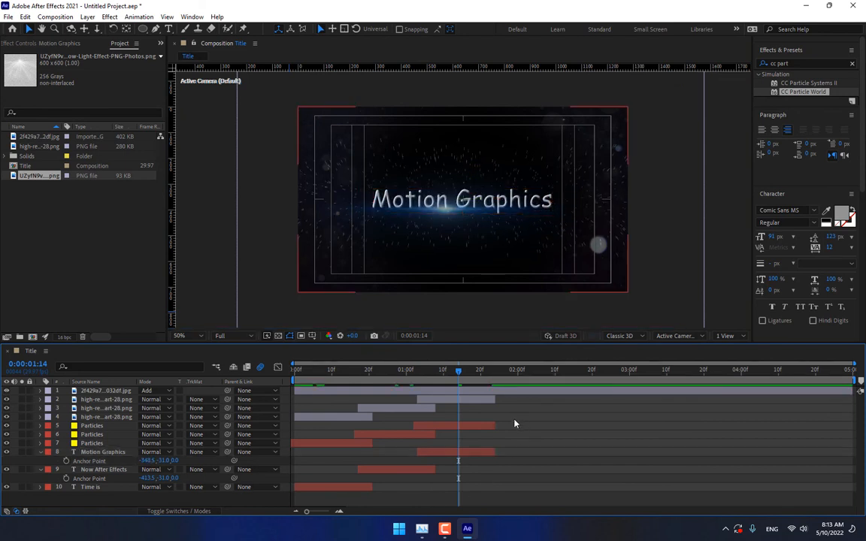
- Duplicate the third lens flare, third Particles and Motion Graphics layers, and shift the copies to start near 0:00:01:19
click(435, 400)
shift+click(439, 429)
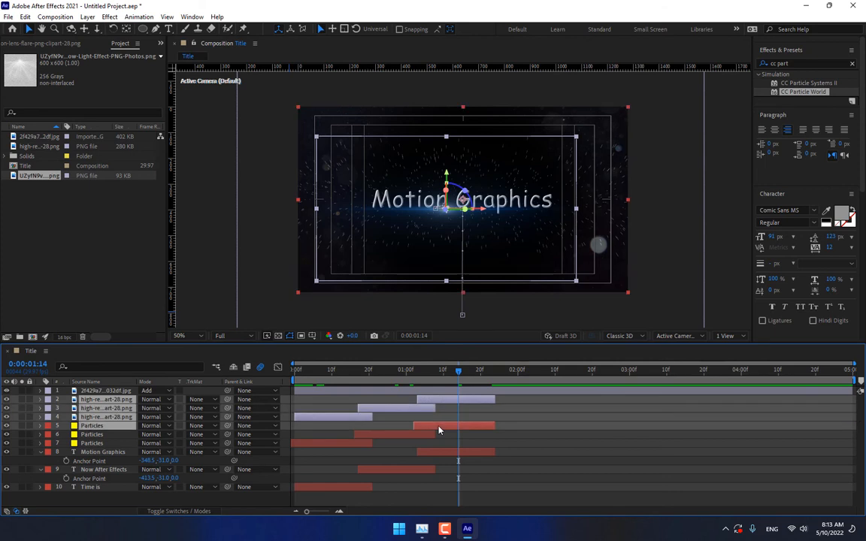
click(508, 425)
click(108, 401)
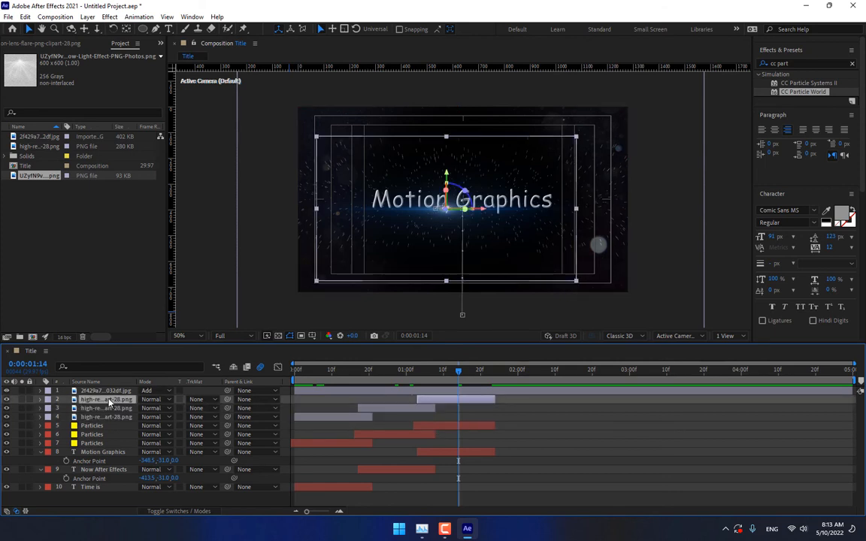
click(105, 425)
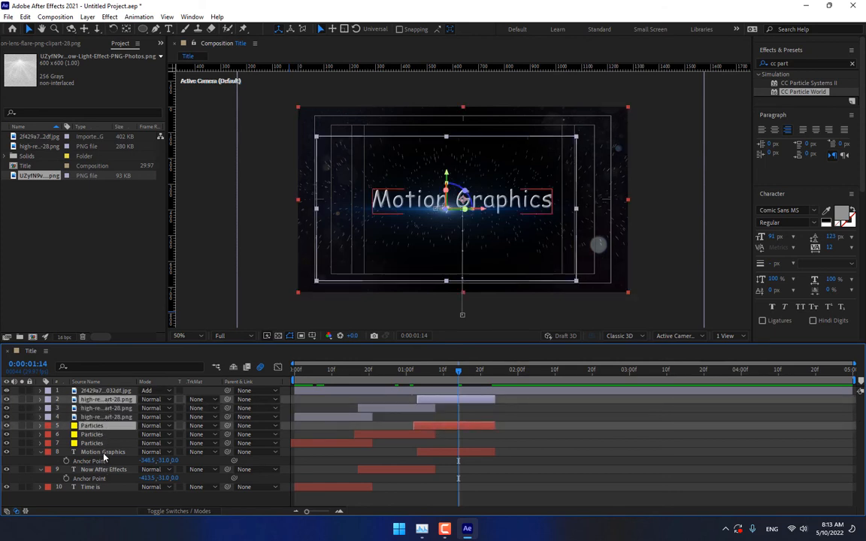
ctrl+click(104, 452)
drag(459, 371, 485, 373)
key(ctrl+d)
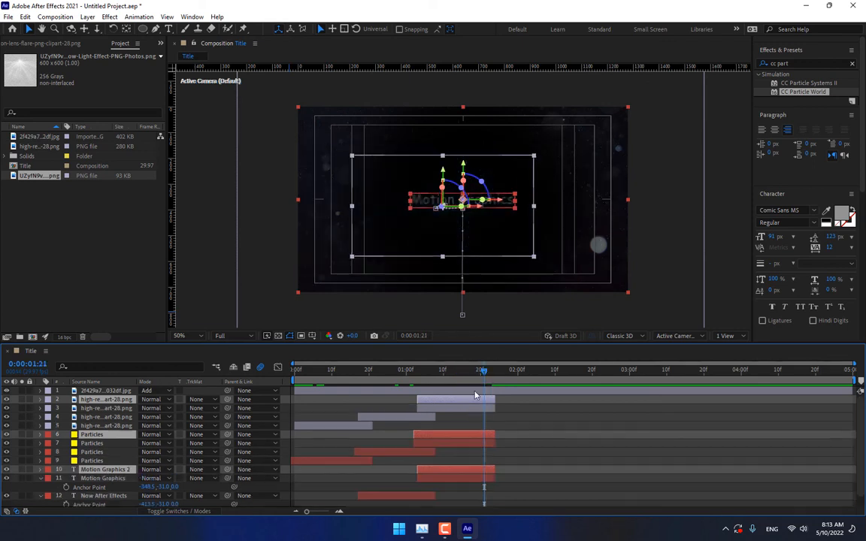
drag(430, 400, 490, 400)
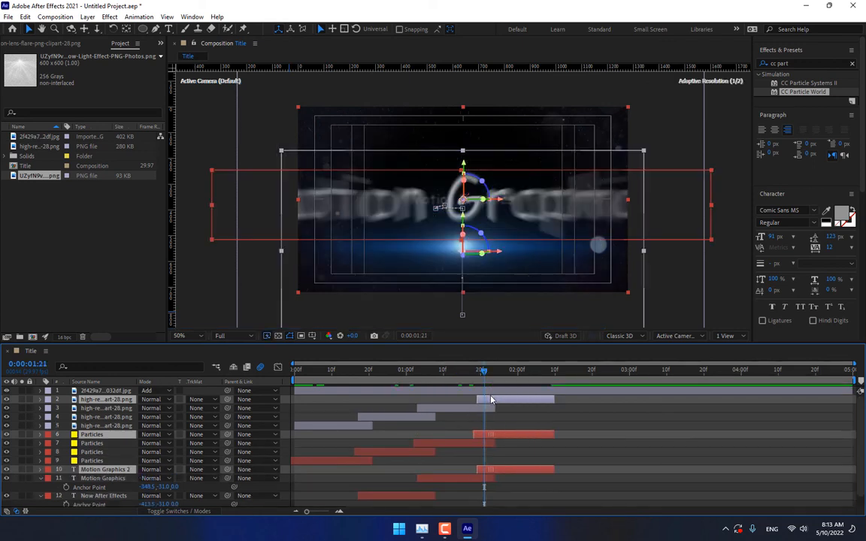
click(521, 373)
click(575, 417)
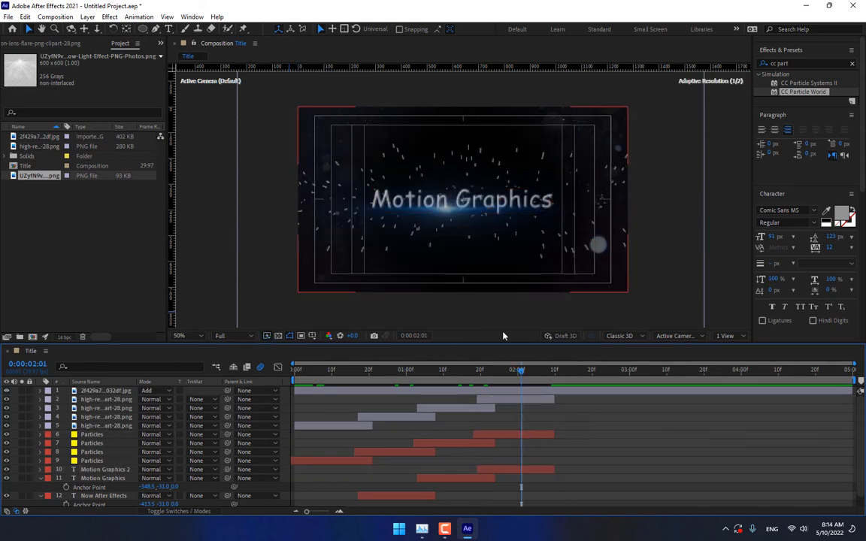
- Change the text of the duplicated Motion Graphics 2 layer to "Tutorial of JAE"
click(522, 434)
drag(522, 373, 514, 373)
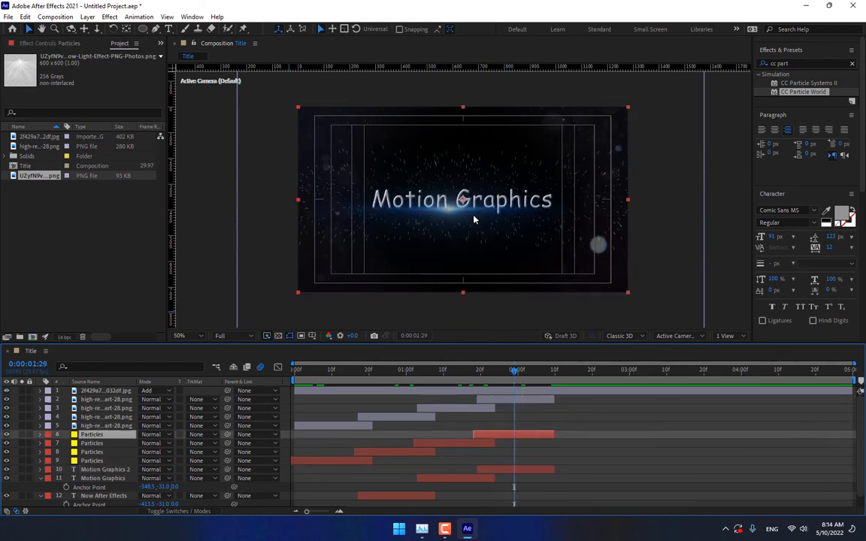
click(511, 468)
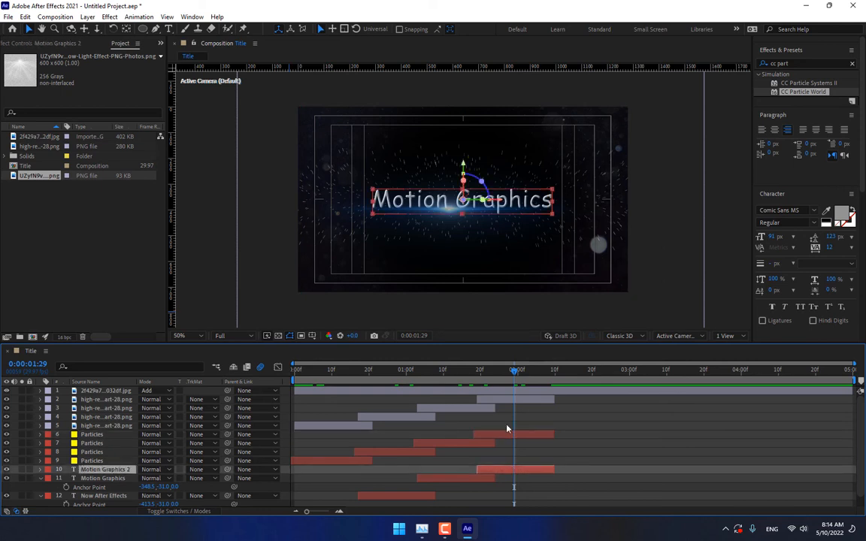
double_click(511, 468)
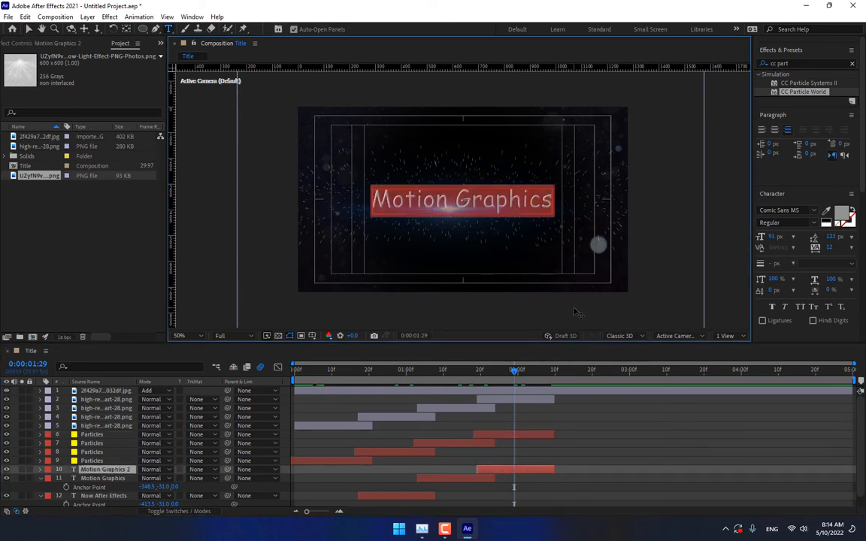
text(Tut)
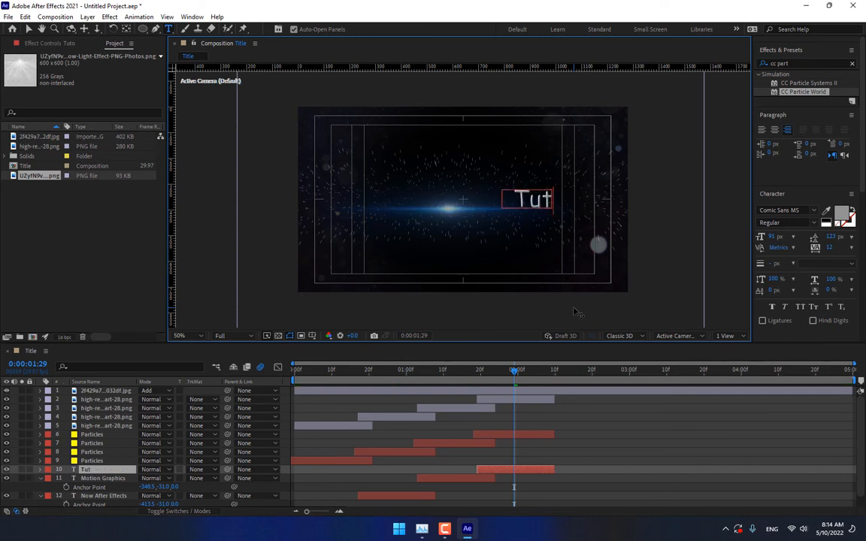
text(orial)
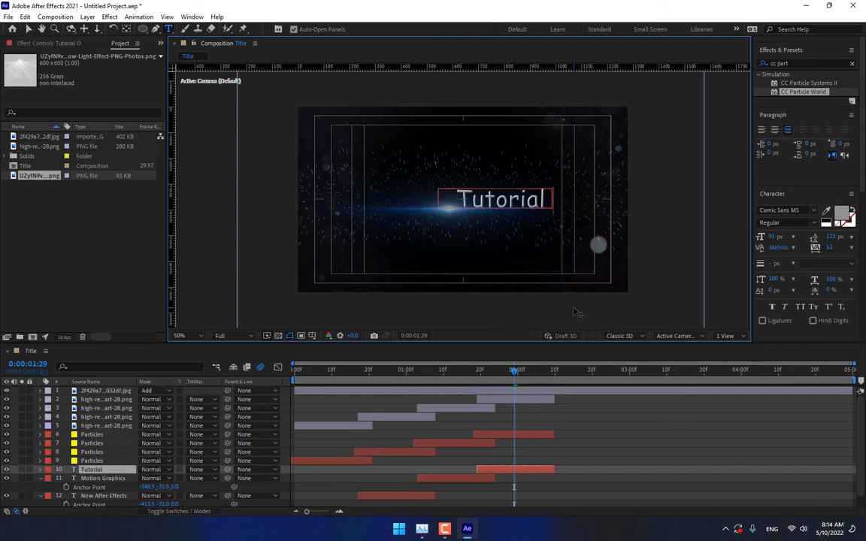
text(OF)
key(BackSpace)
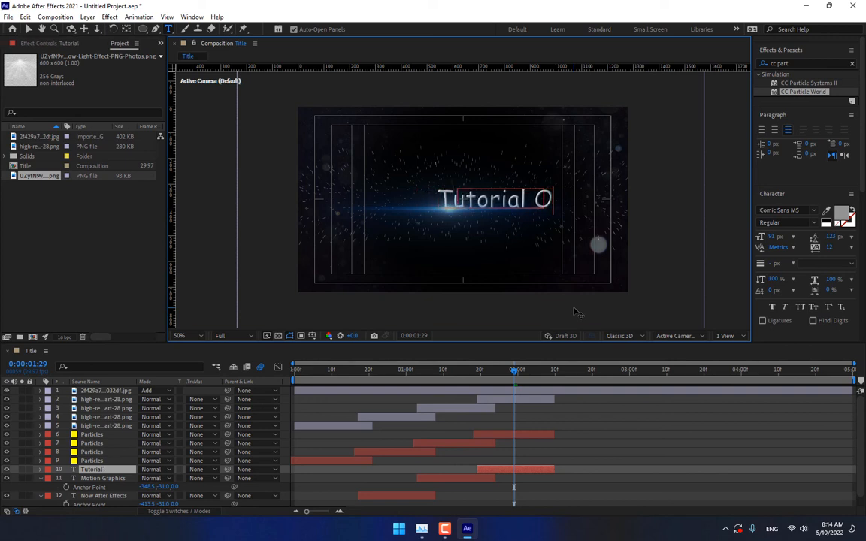
key(BackSpace)
text(of)
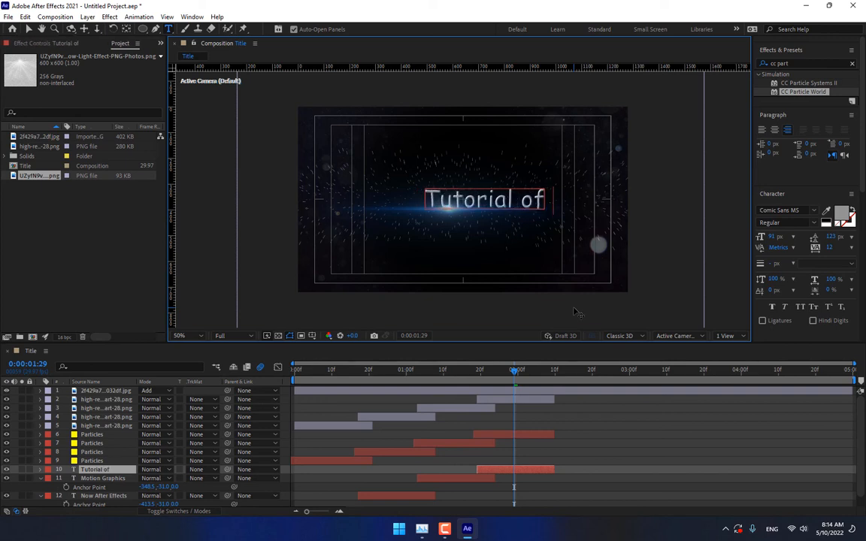
text( JAE)
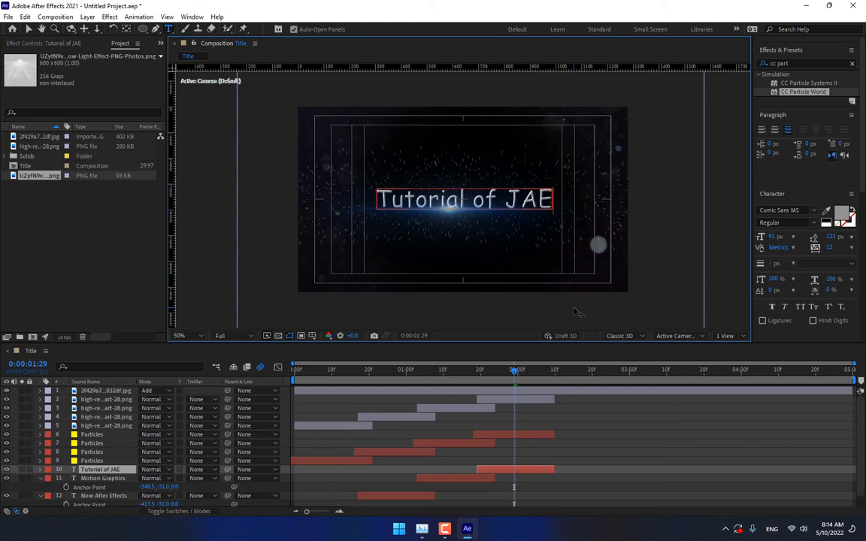
click(104, 471)
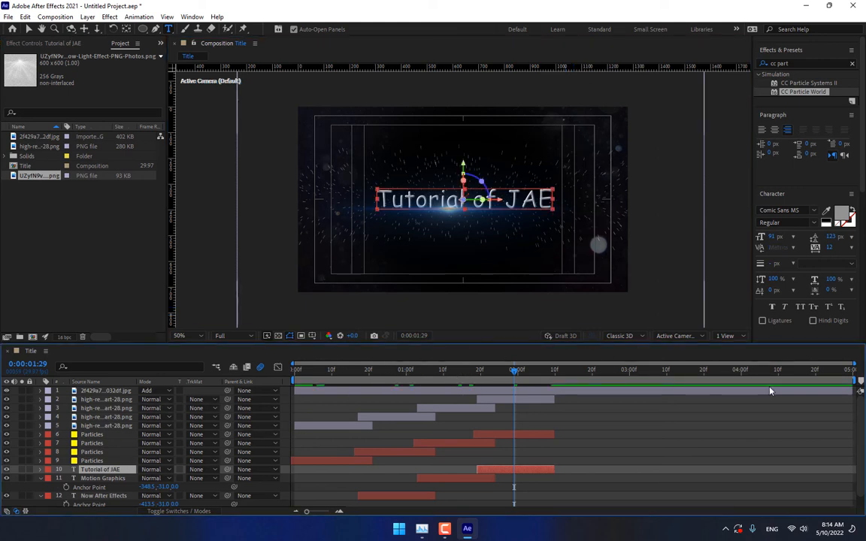
- End the work area near 0:00:02:10, and set the composition view to Auto resolution and Fit magnification
drag(861, 391, 565, 400)
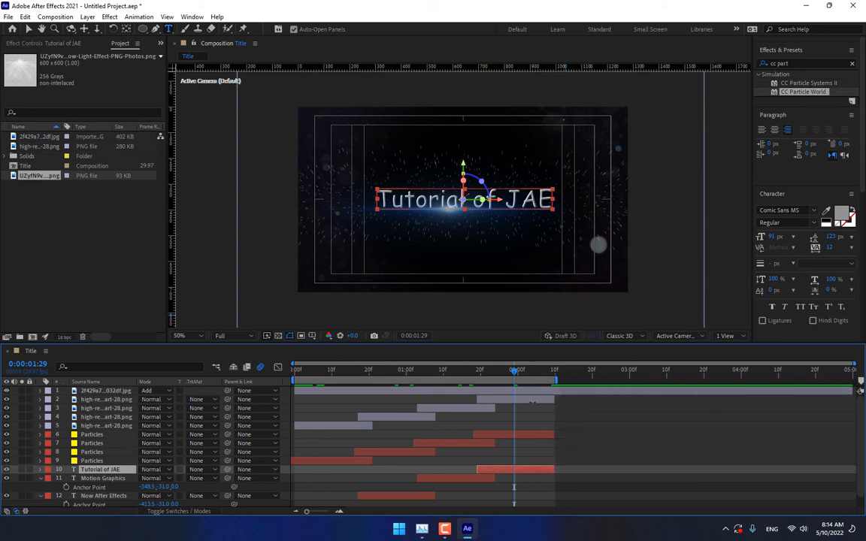
drag(419, 373, 217, 364)
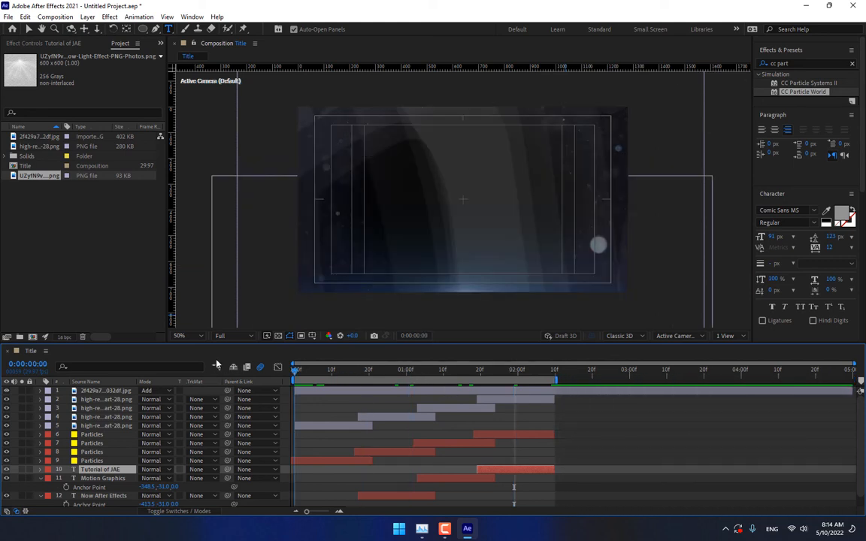
click(222, 337)
click(223, 347)
click(194, 336)
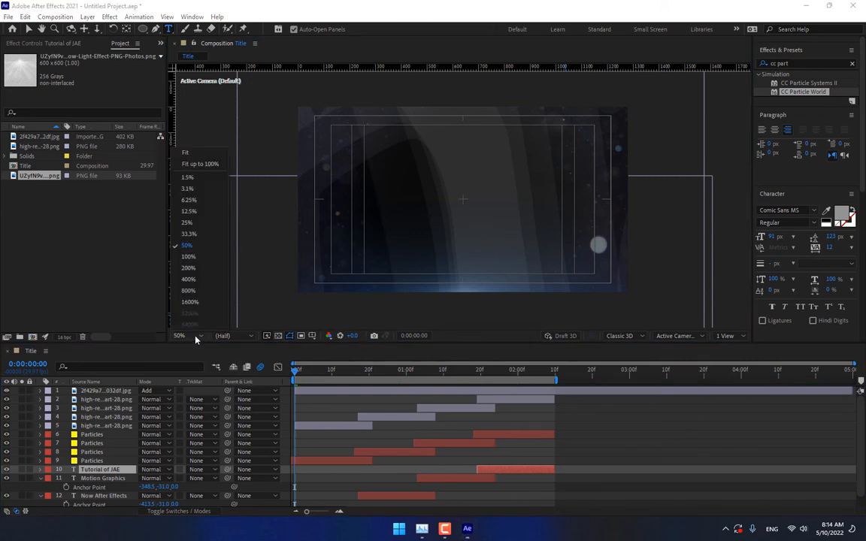
click(211, 154)
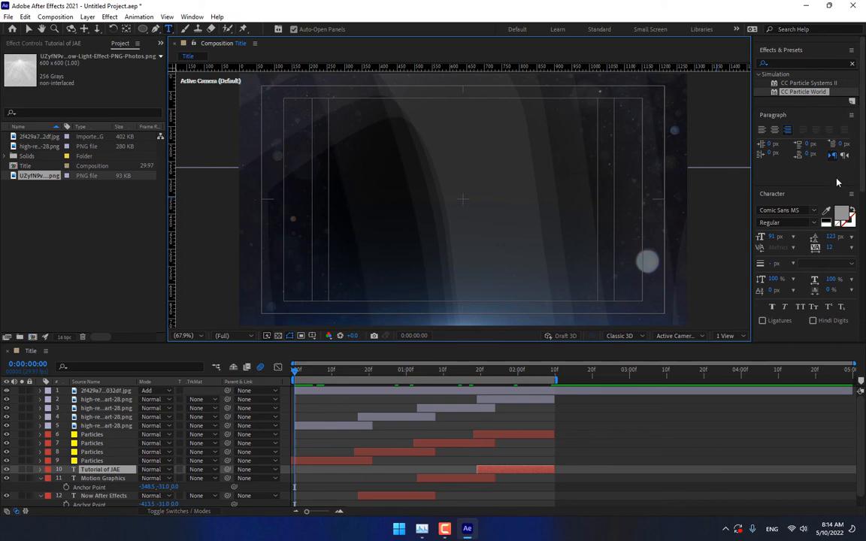
- Preview the title animation from the start of the work area, and scrub to 0:00:01:29
key(ctrl+3)
click(805, 134)
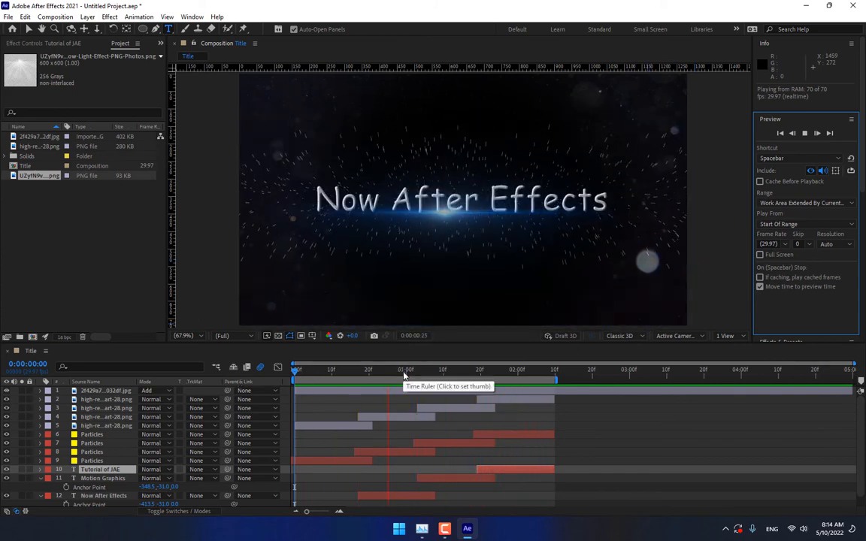
drag(404, 373, 514, 373)
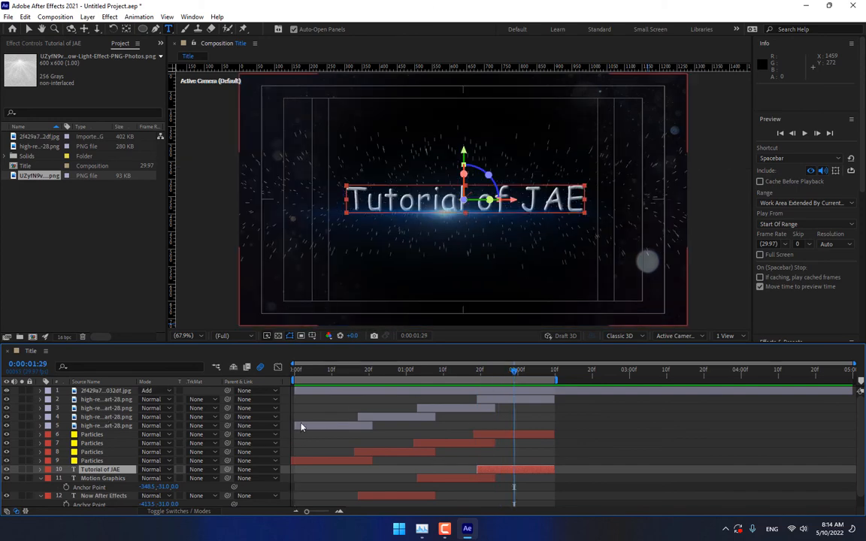
- Add a two-node camera with the 24mm preset to the Title composition
click(287, 271)
right_click(287, 271)
mouse_move(363, 277)
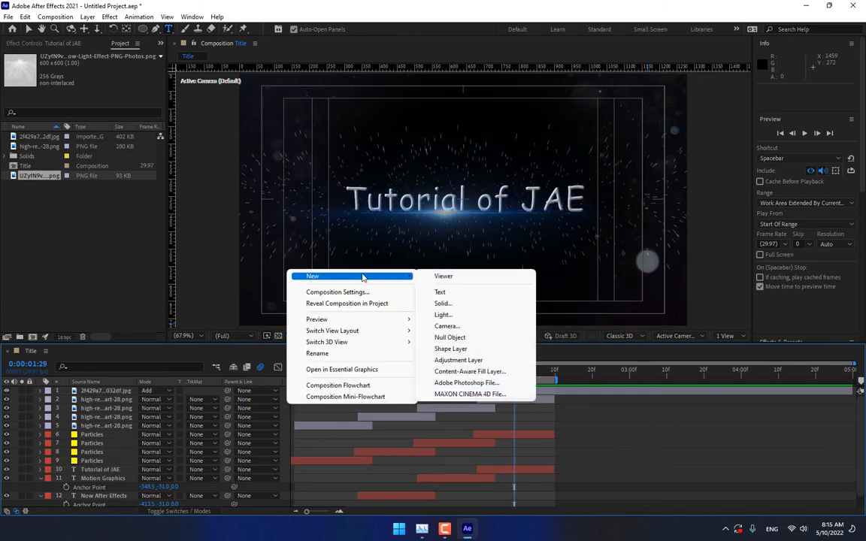
click(467, 326)
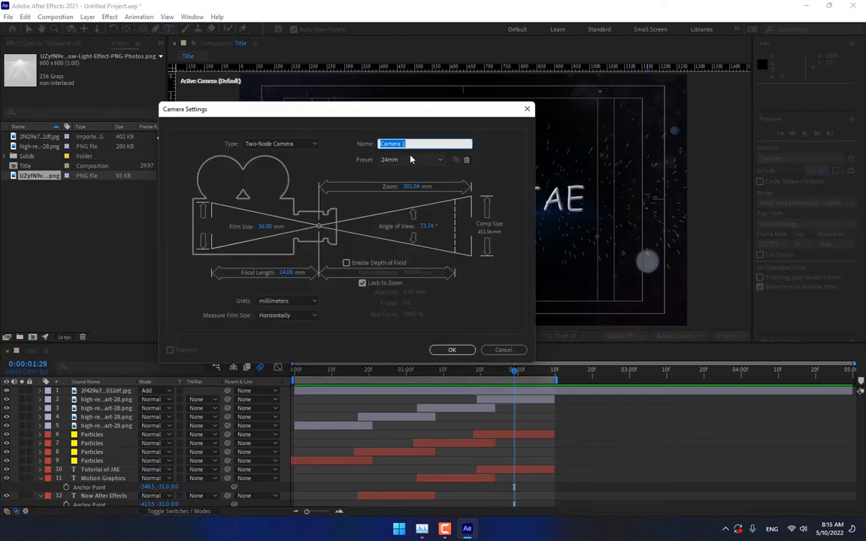
click(452, 350)
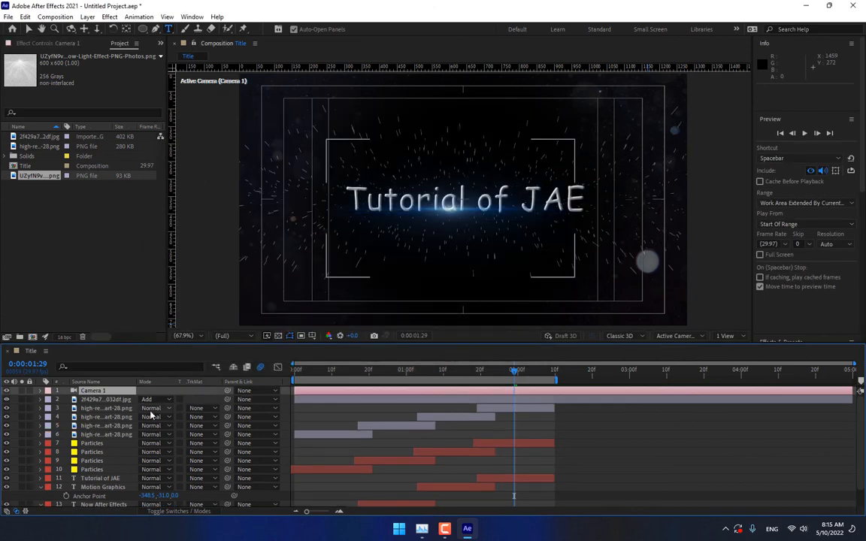
- Apply the expression wiggle(10,30) to the Position of Camera 1
key(p)
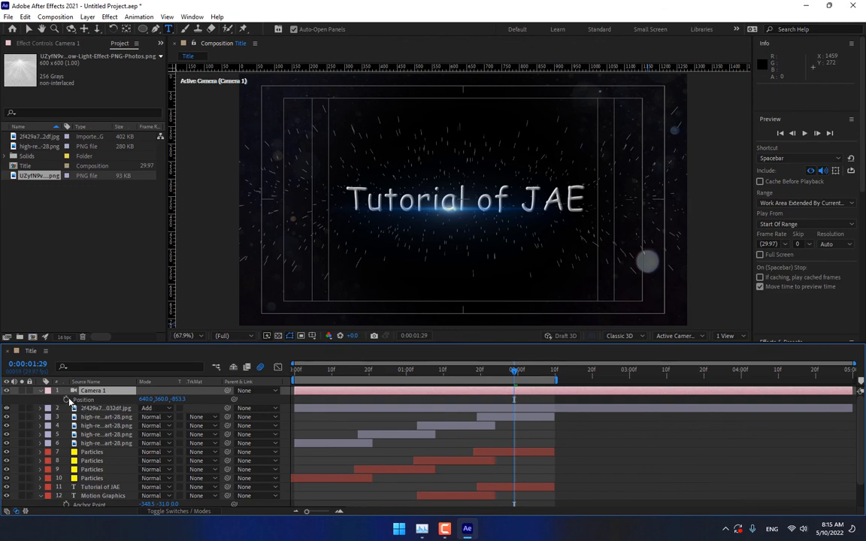
alt+click(66, 400)
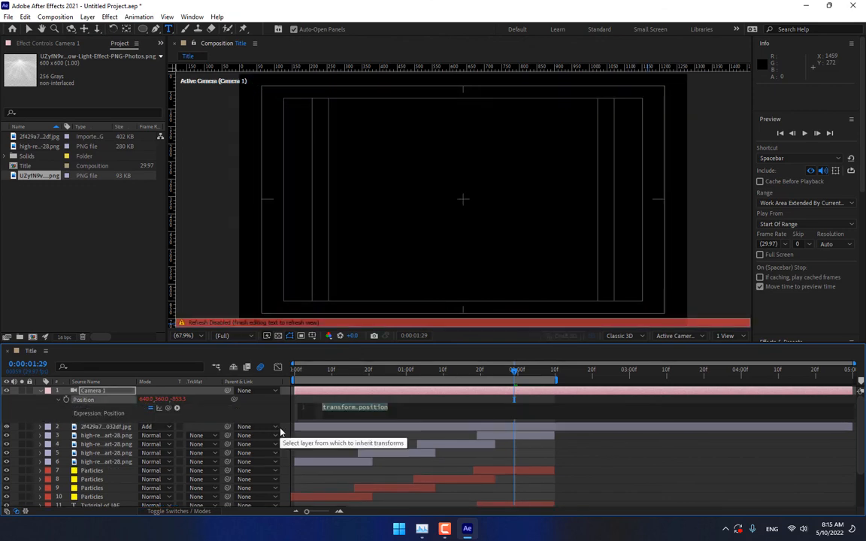
text(wiggle)
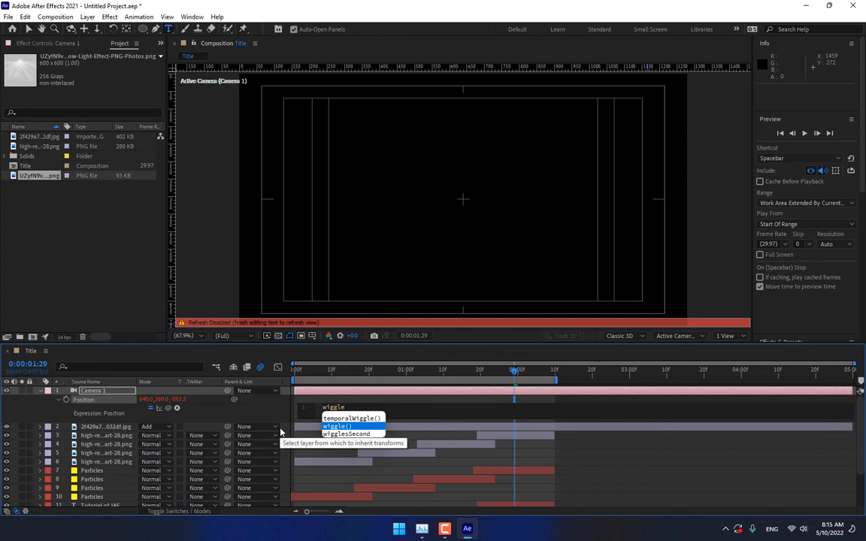
key(Return)
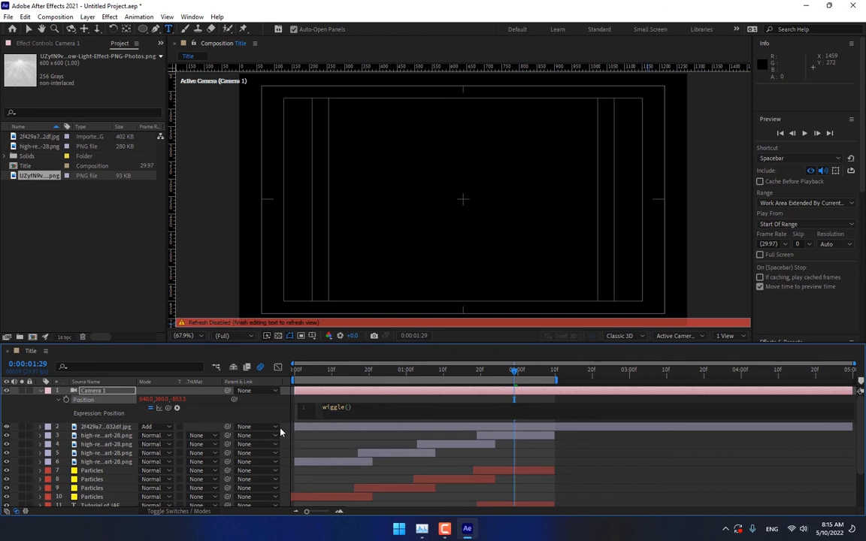
text(10,30)
click(594, 485)
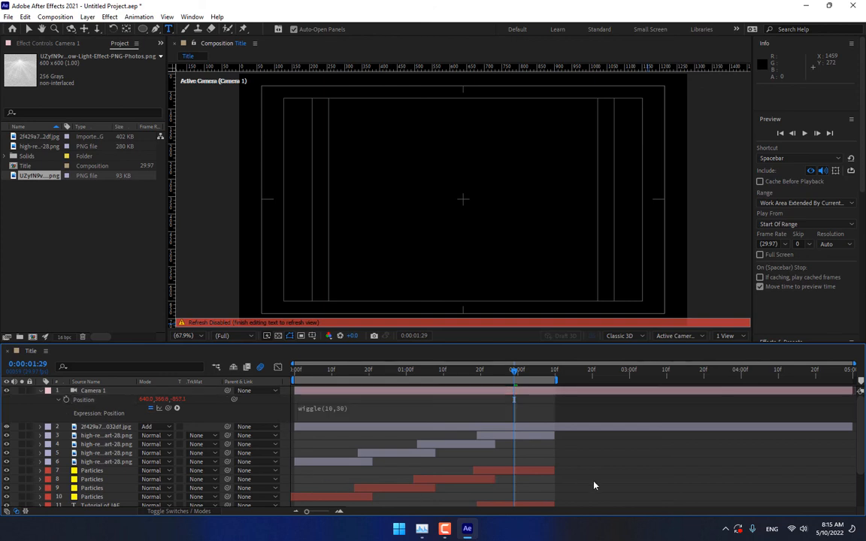
- Preview the title sequence with the camera shake from 0:00:00:00, and scrub through its later phrases
drag(368, 373, 267, 369)
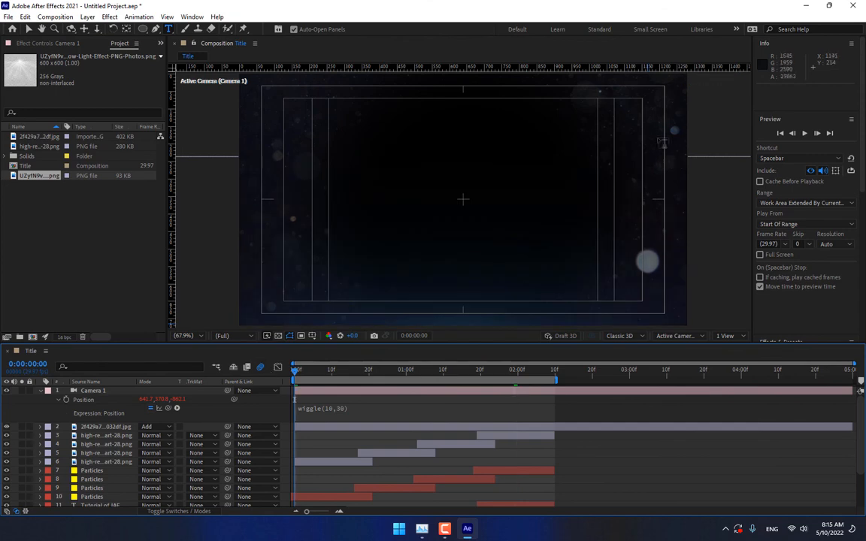
click(804, 133)
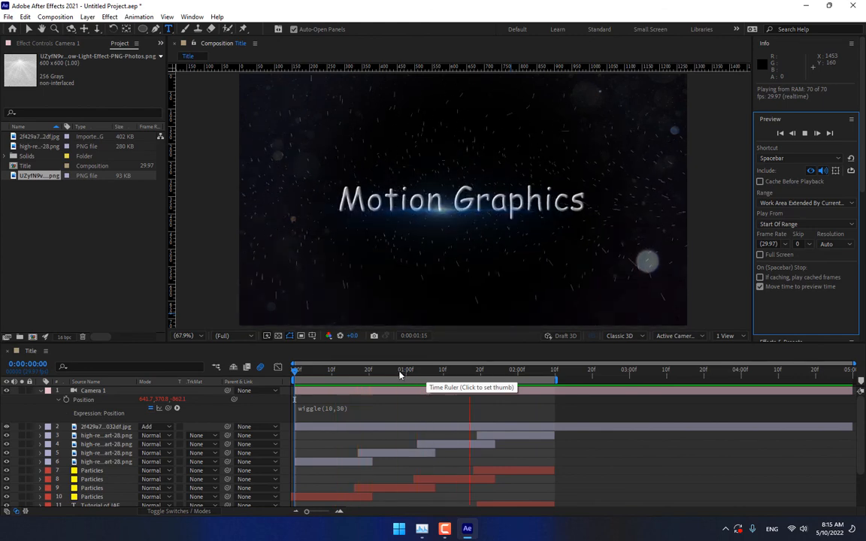
click(450, 373)
drag(482, 380, 539, 362)
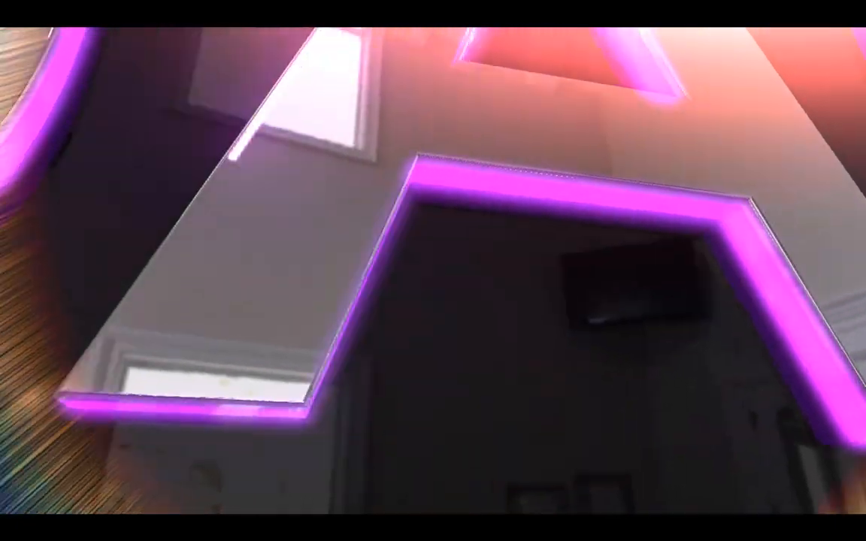